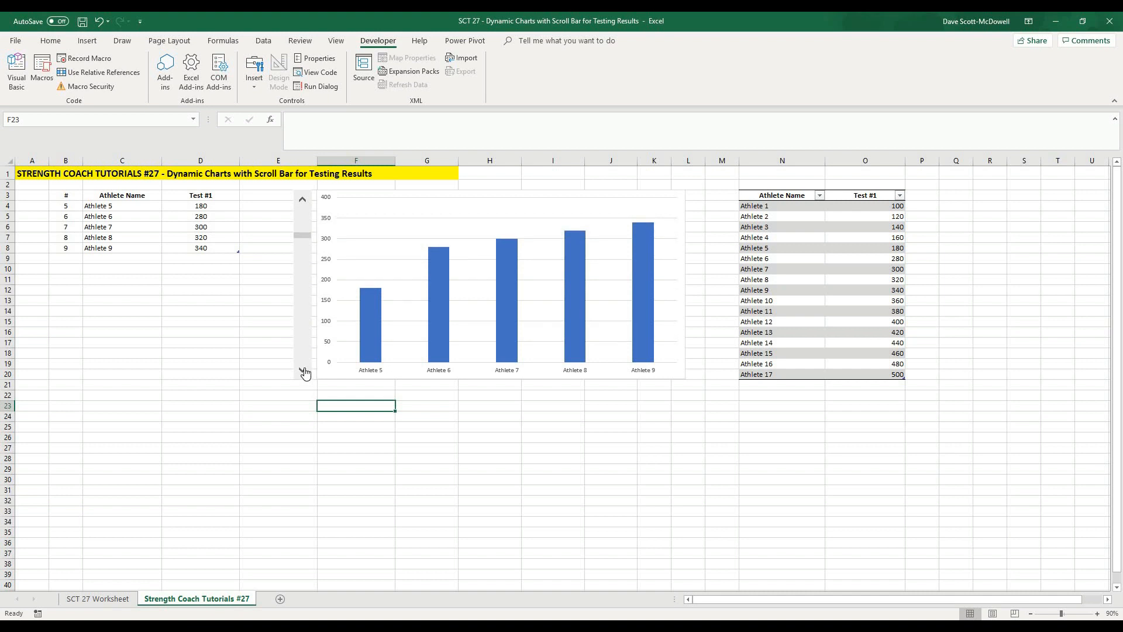
# Step: Advance the finished example's chart scroll bar to view how the displayed group of athletes and results changes
pyautogui.click(303, 370)
pyautogui.click(303, 370)
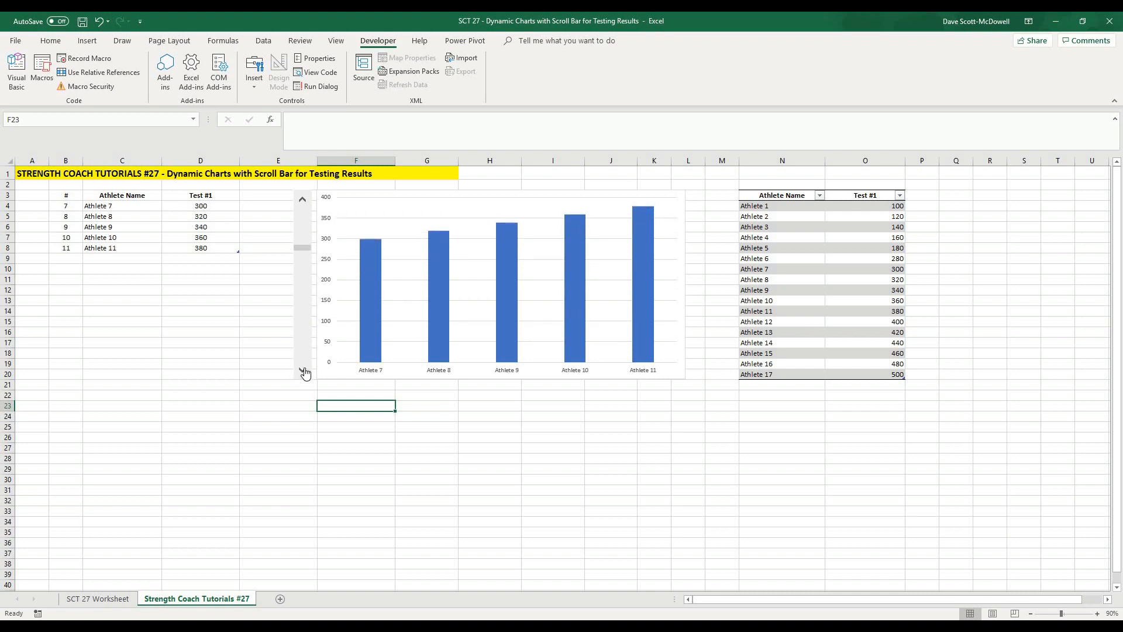
pyautogui.click(304, 371)
pyautogui.click(304, 372)
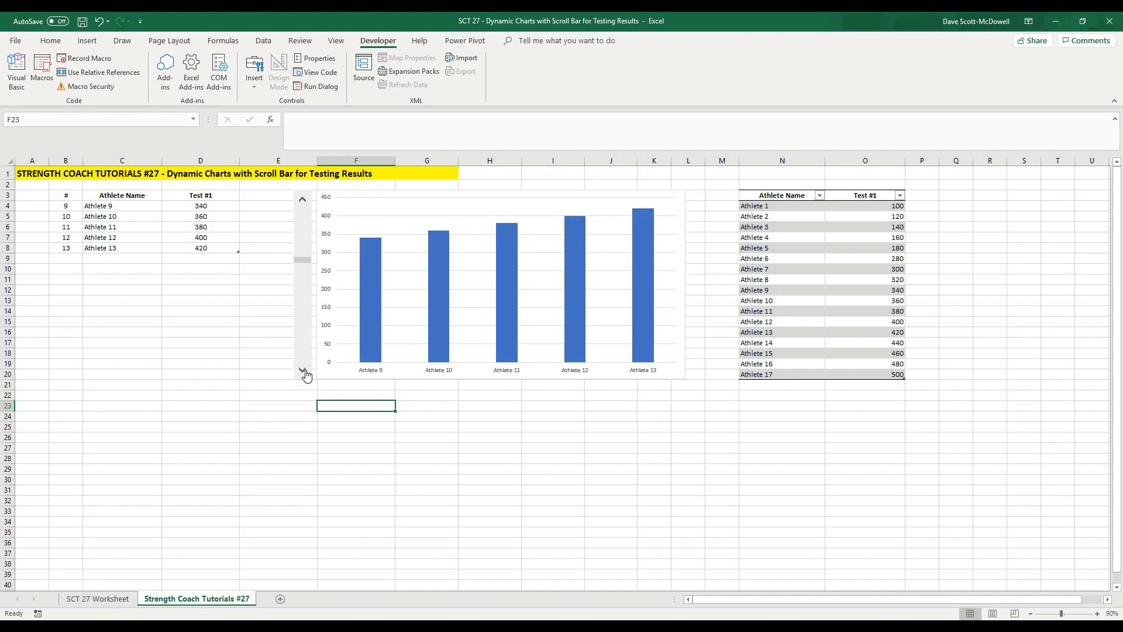
pyautogui.click(303, 371)
pyautogui.click(304, 370)
pyautogui.click(304, 370)
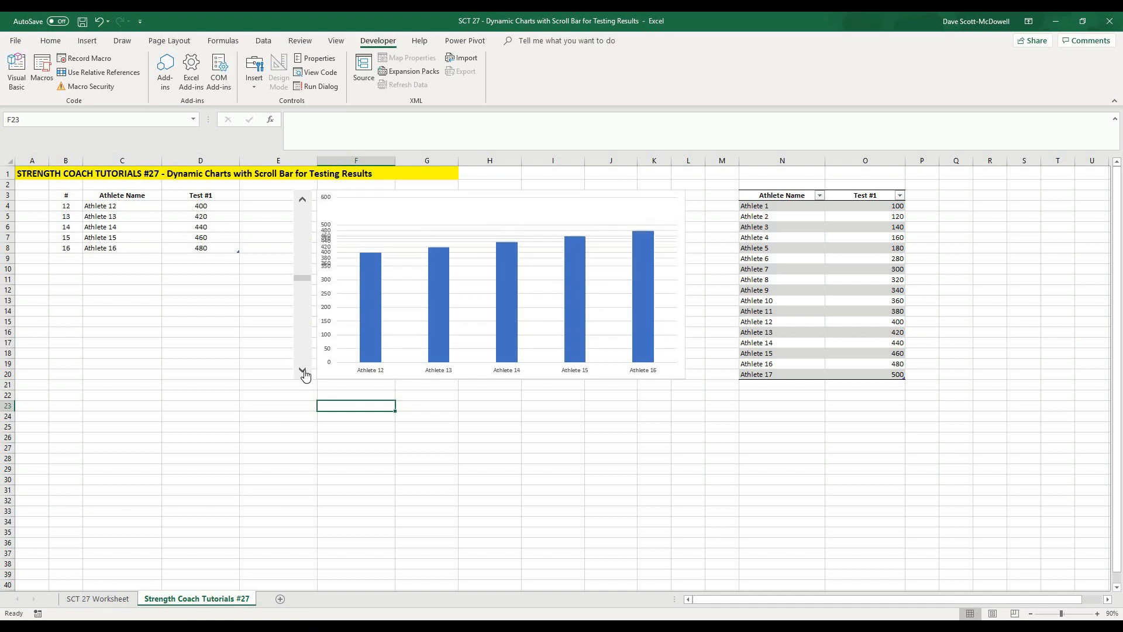
pyautogui.click(303, 371)
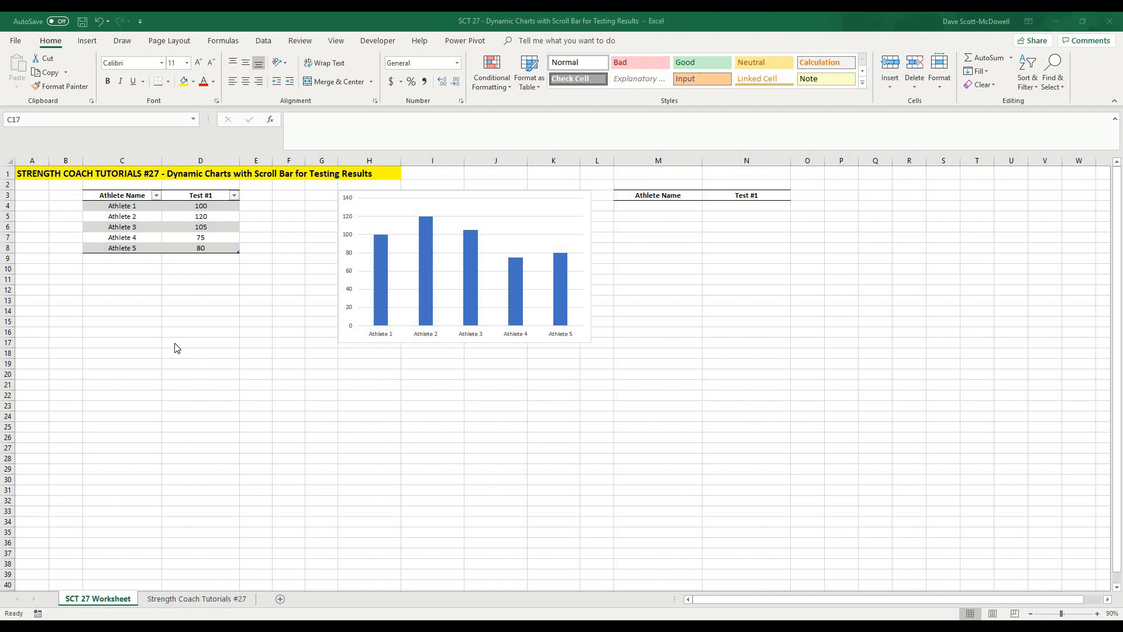
# Step: Set Athlete 3's Test #1 result to 130 and inspect the source range of the bar chart
pyautogui.click(228, 227)
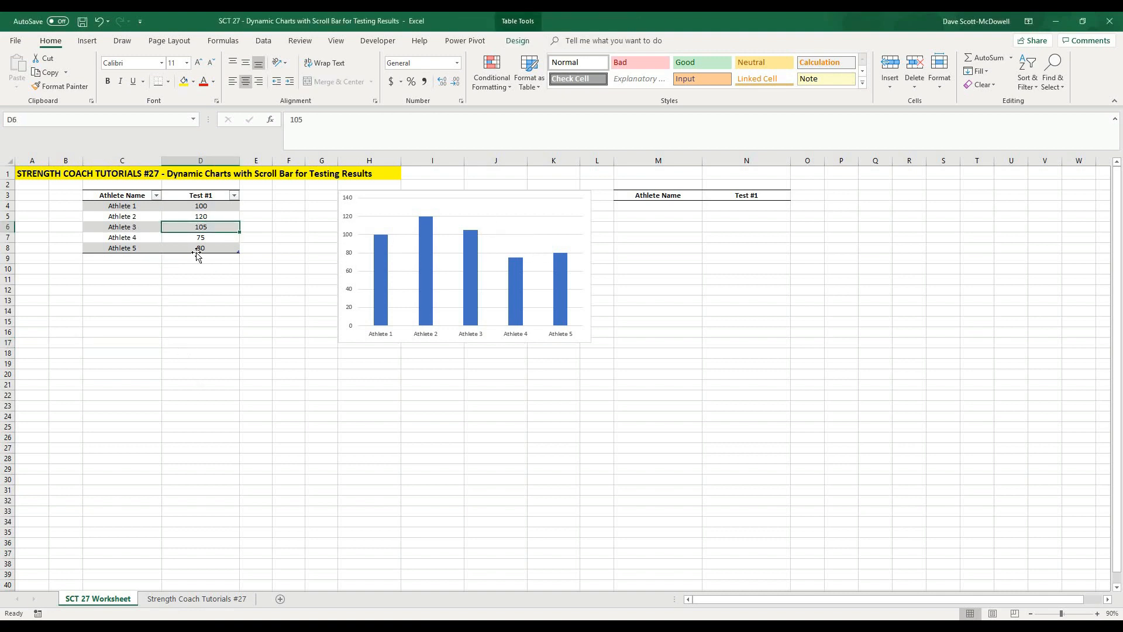
pyautogui.write('13')
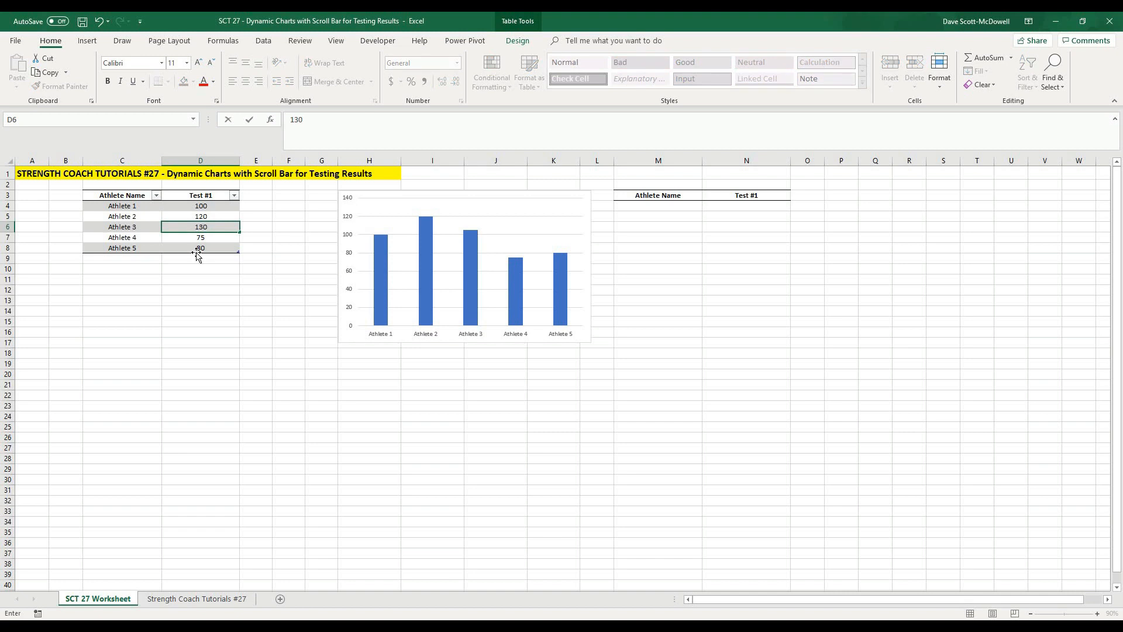
pyautogui.press('Return')
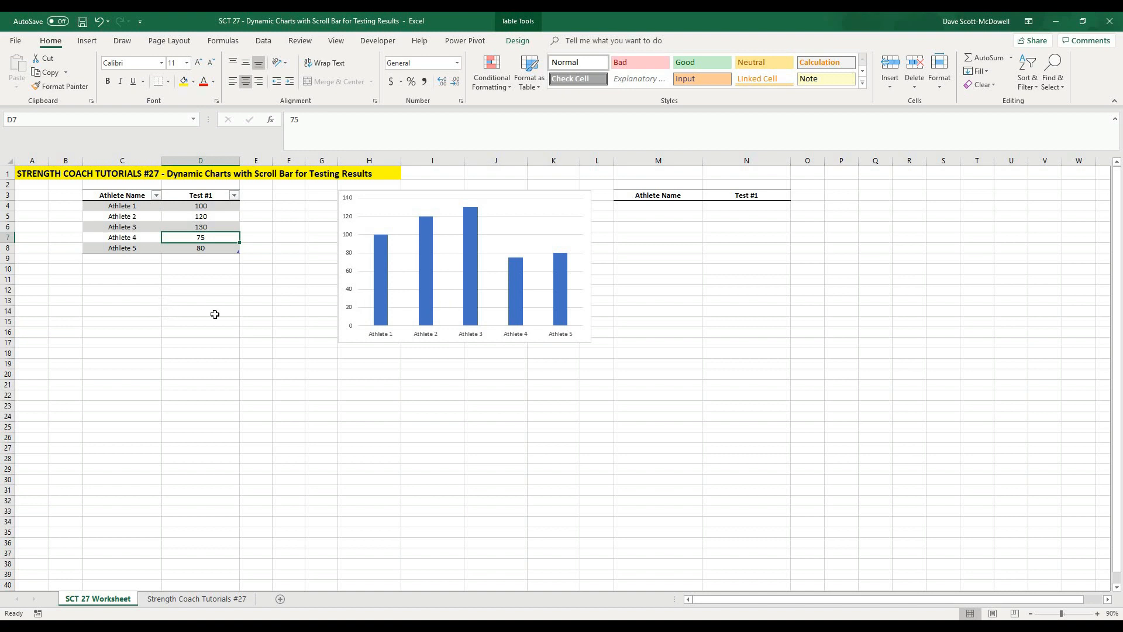
pyautogui.moveTo(111, 206); pyautogui.dragTo(198, 244)
pyautogui.click(524, 220)
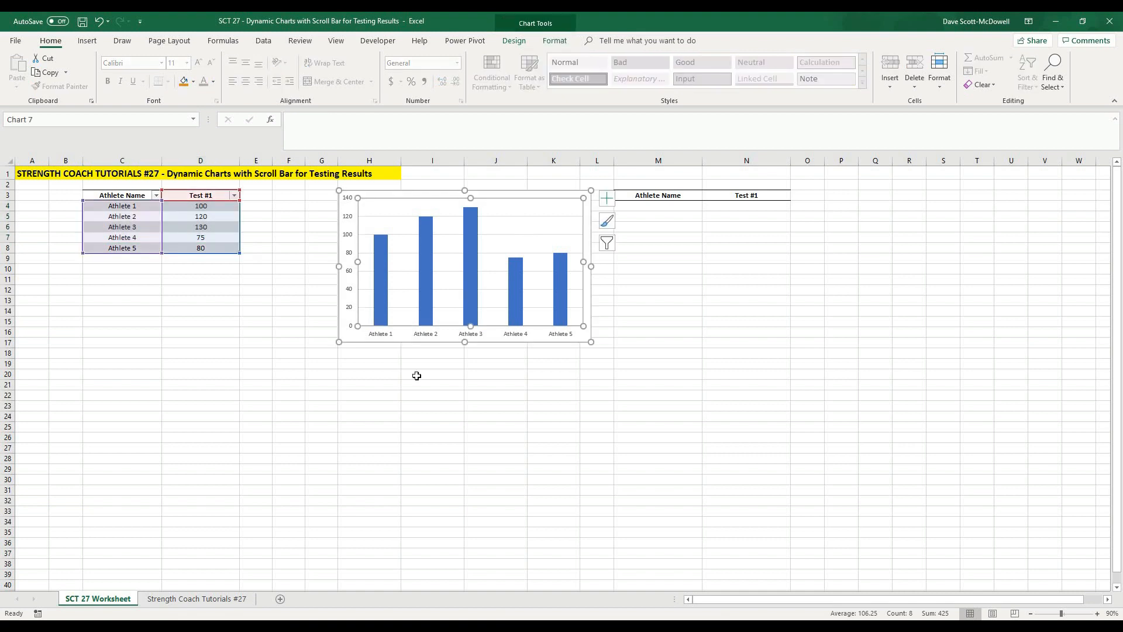
pyautogui.click(403, 419)
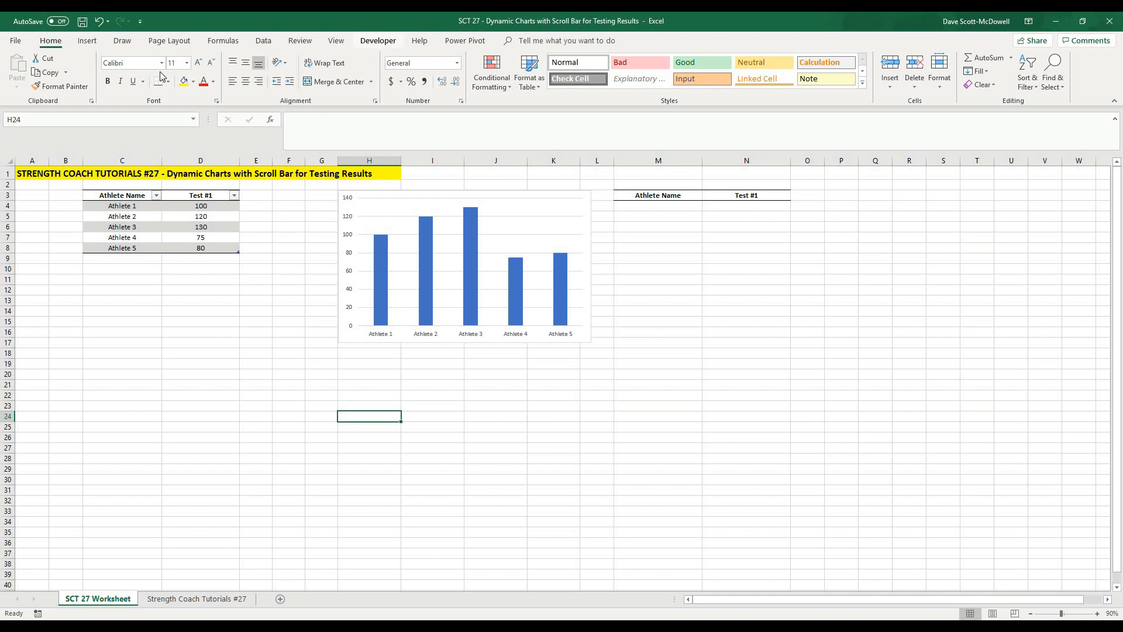
# Step: Check in the ribbon customization options that the Developer tab is enabled, and accept the options
pyautogui.click(16, 41)
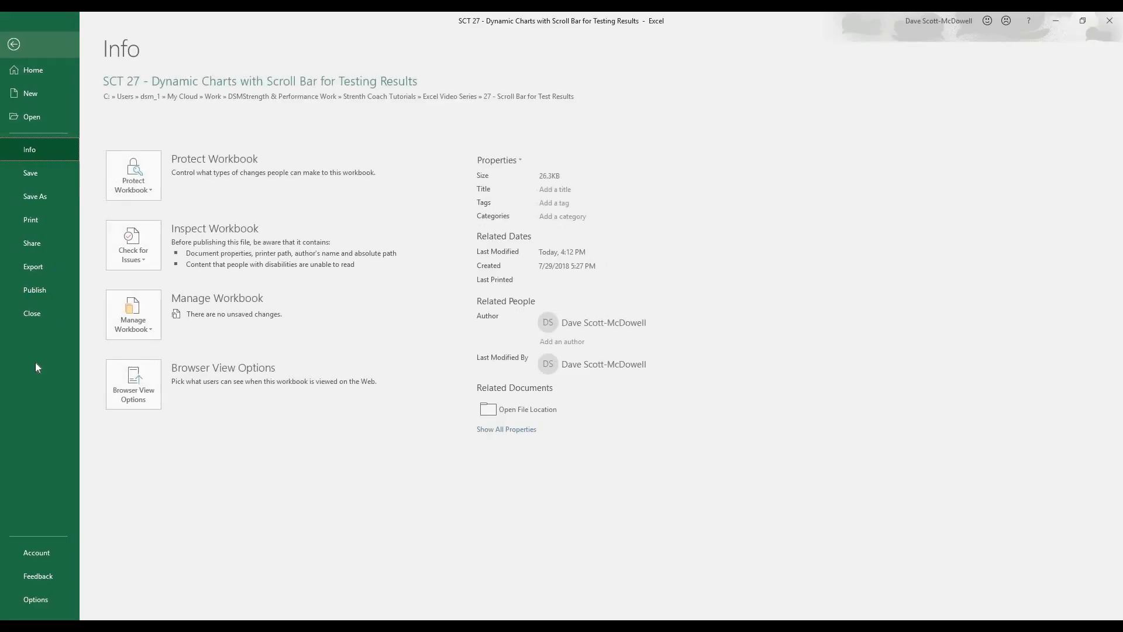
pyautogui.click(39, 600)
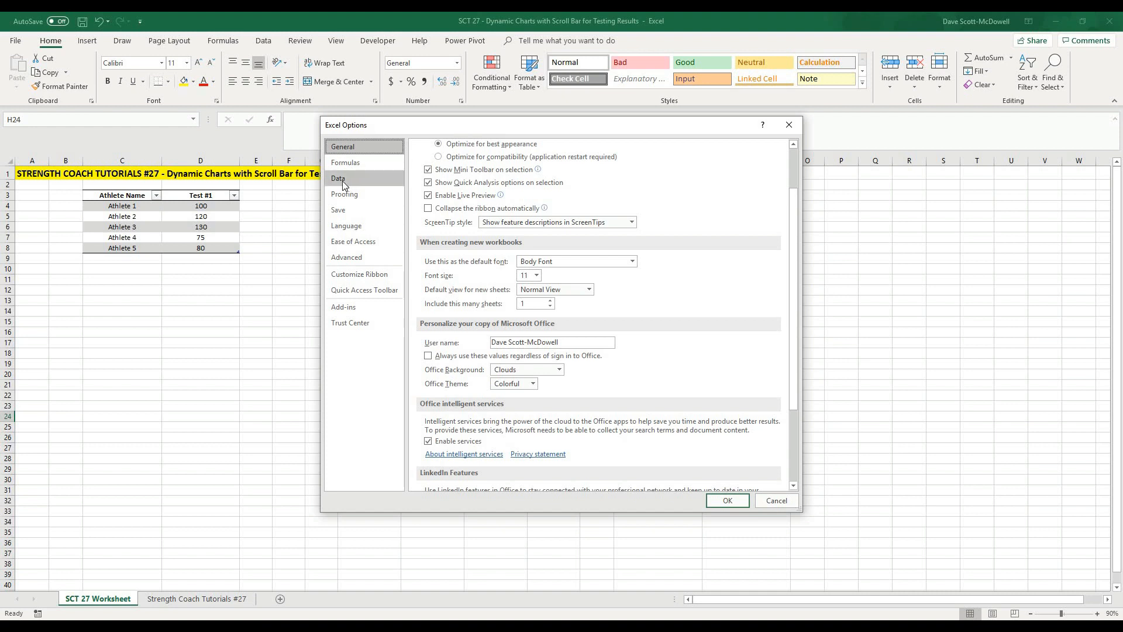
pyautogui.click(344, 277)
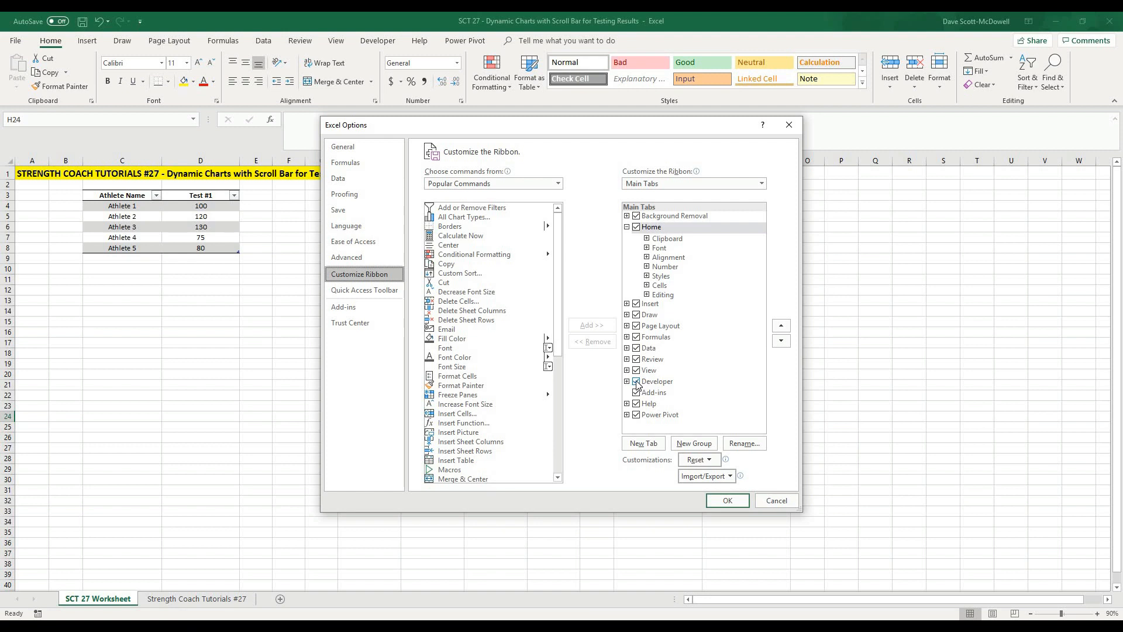
pyautogui.click(723, 502)
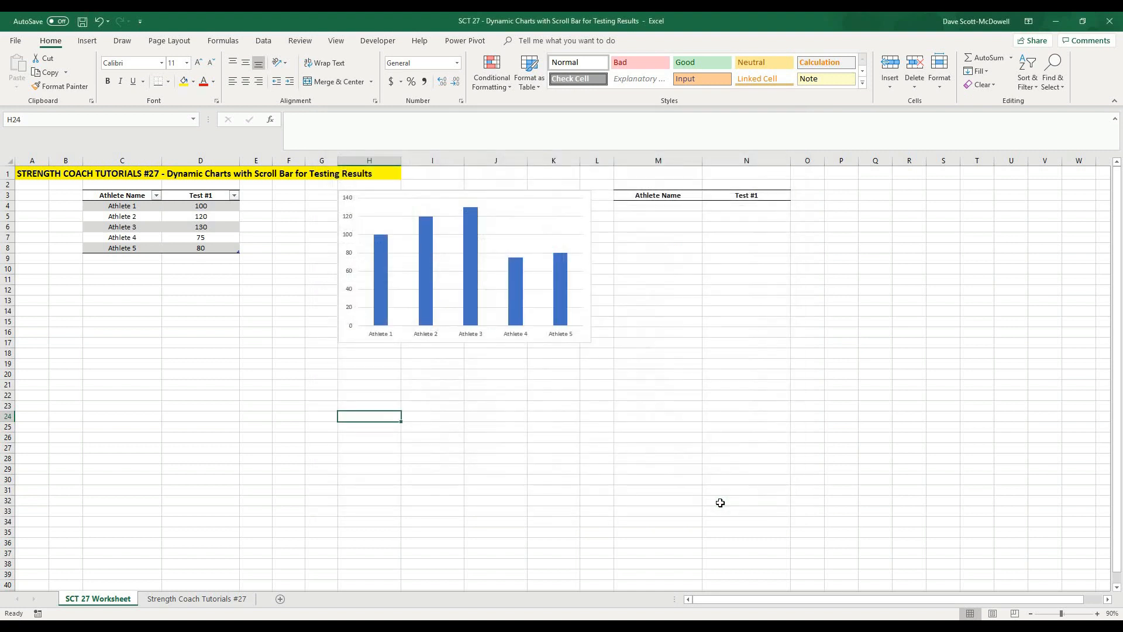
# Step: Insert a vertical scroll bar form control about as tall as the chart and place it directly beside the chart in column G
pyautogui.click(377, 42)
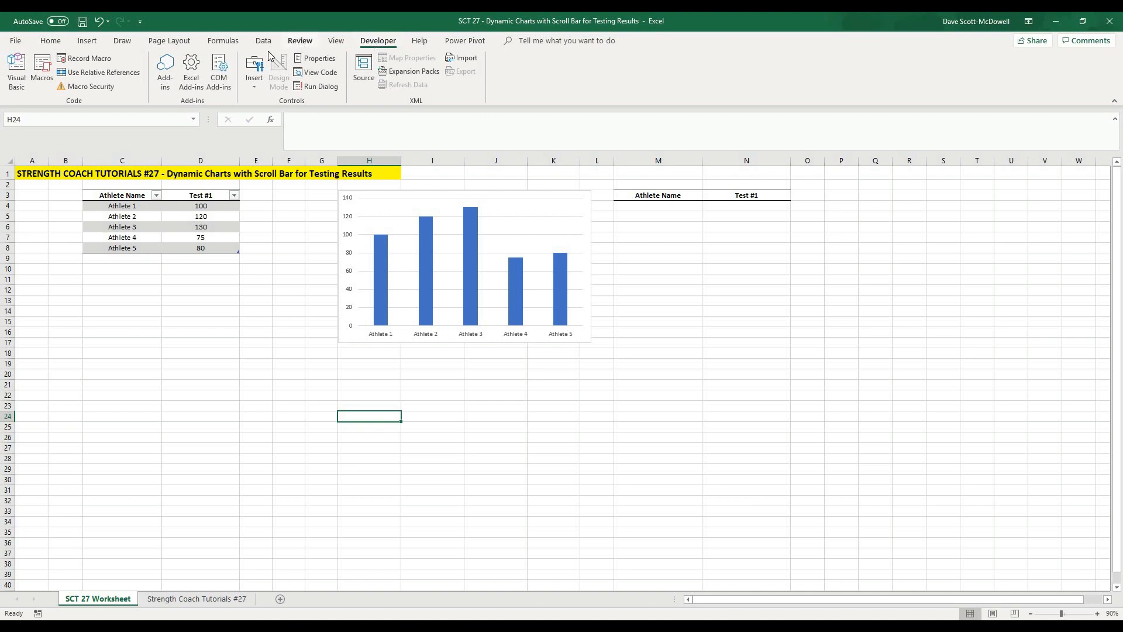
pyautogui.click(256, 89)
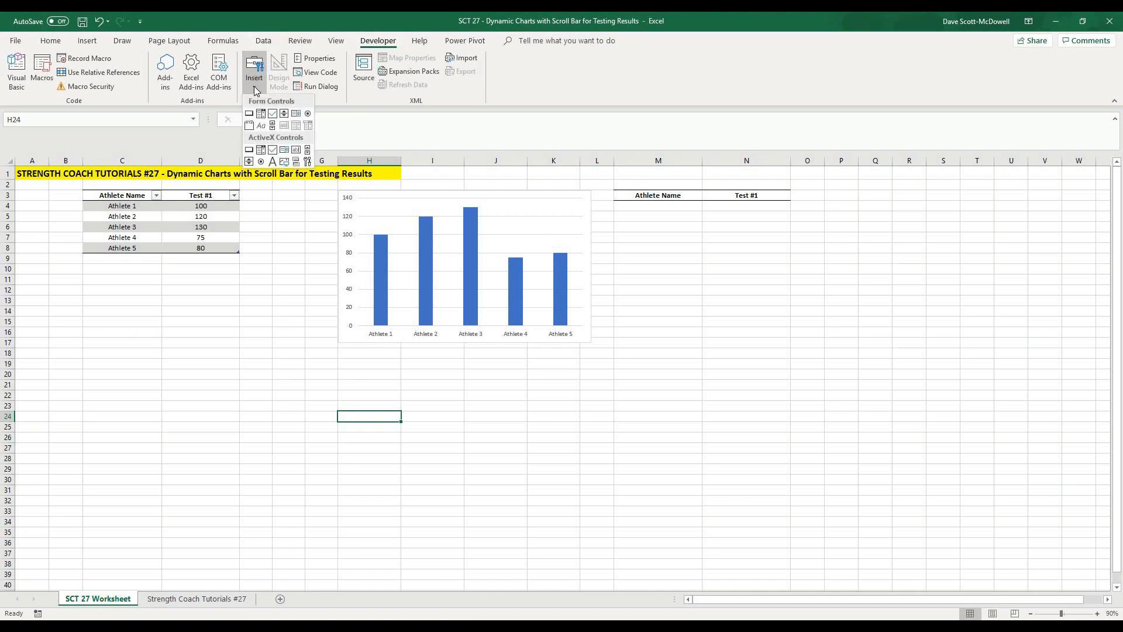
pyautogui.click(273, 126)
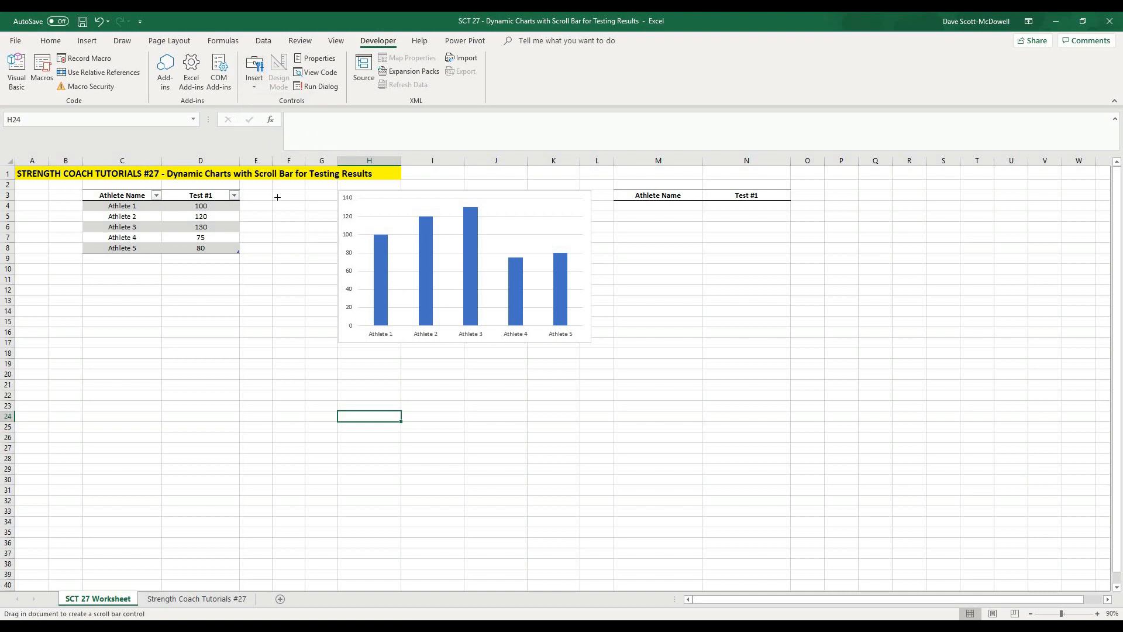
pyautogui.moveTo(281, 192); pyautogui.dragTo(302, 341)
pyautogui.click(321, 237)
pyautogui.rightClick(284, 258)
pyautogui.click(288, 252)
pyautogui.moveTo(291, 250); pyautogui.dragTo(325, 248)
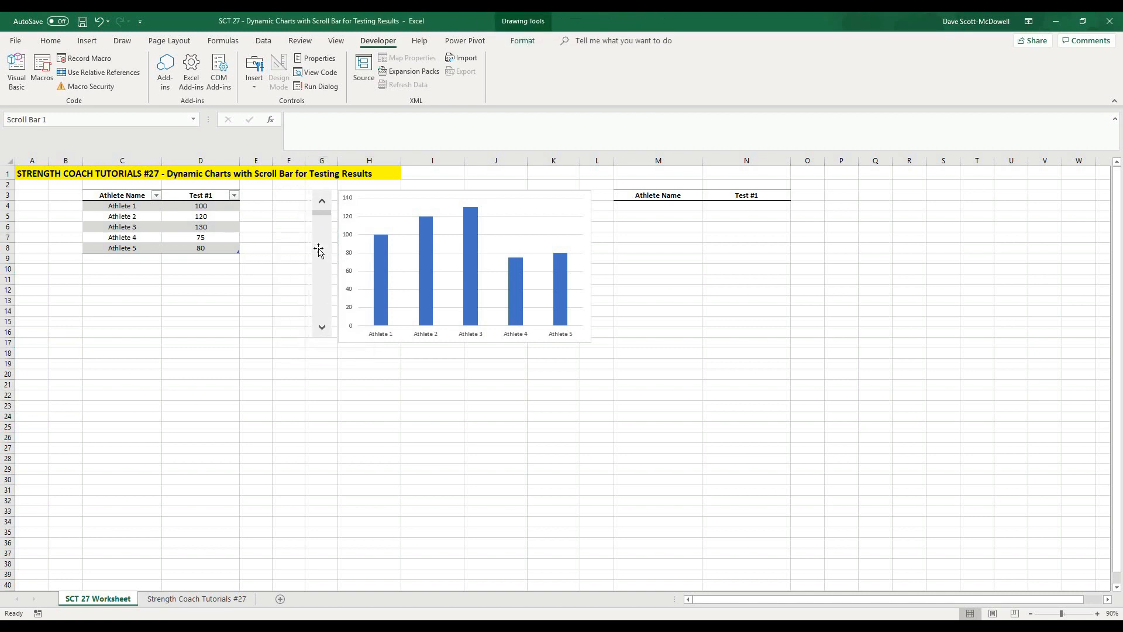
pyautogui.click(290, 258)
# Step: Test the new scroll bar by moving its slider down a few increments and back up
pyautogui.click(321, 331)
pyautogui.click(320, 331)
pyautogui.click(320, 332)
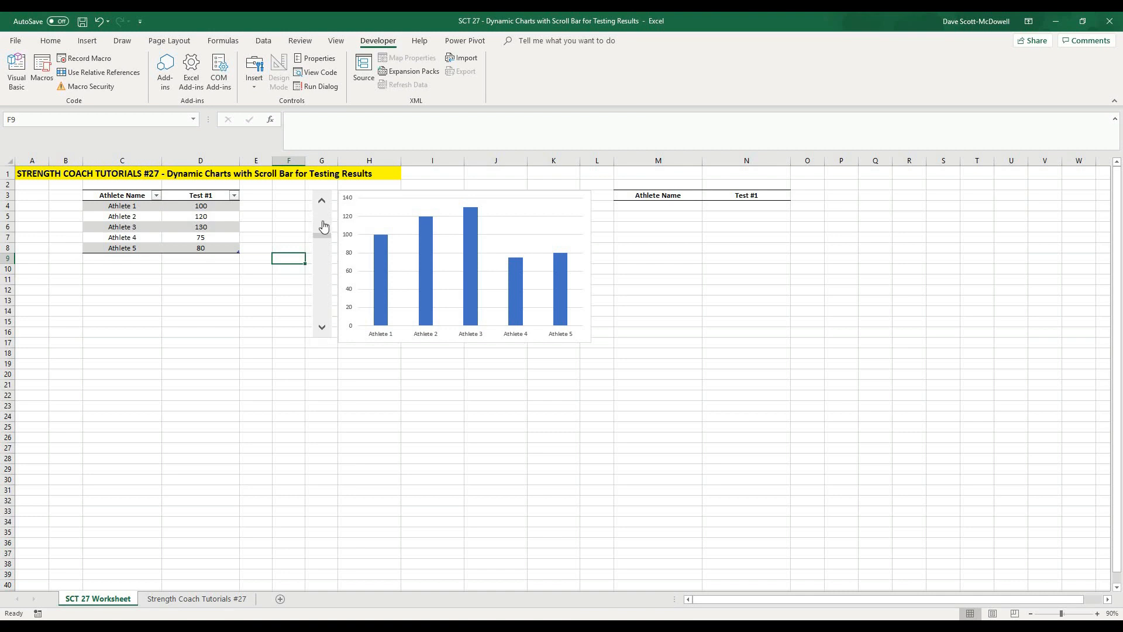
pyautogui.click(321, 202)
pyautogui.click(321, 205)
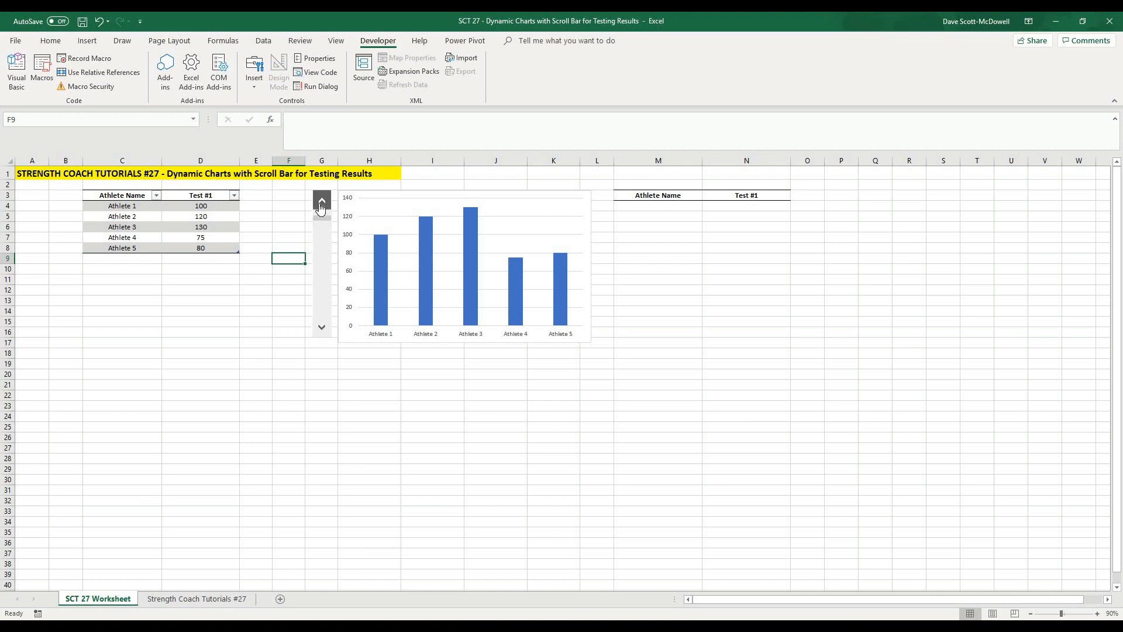
pyautogui.click(267, 245)
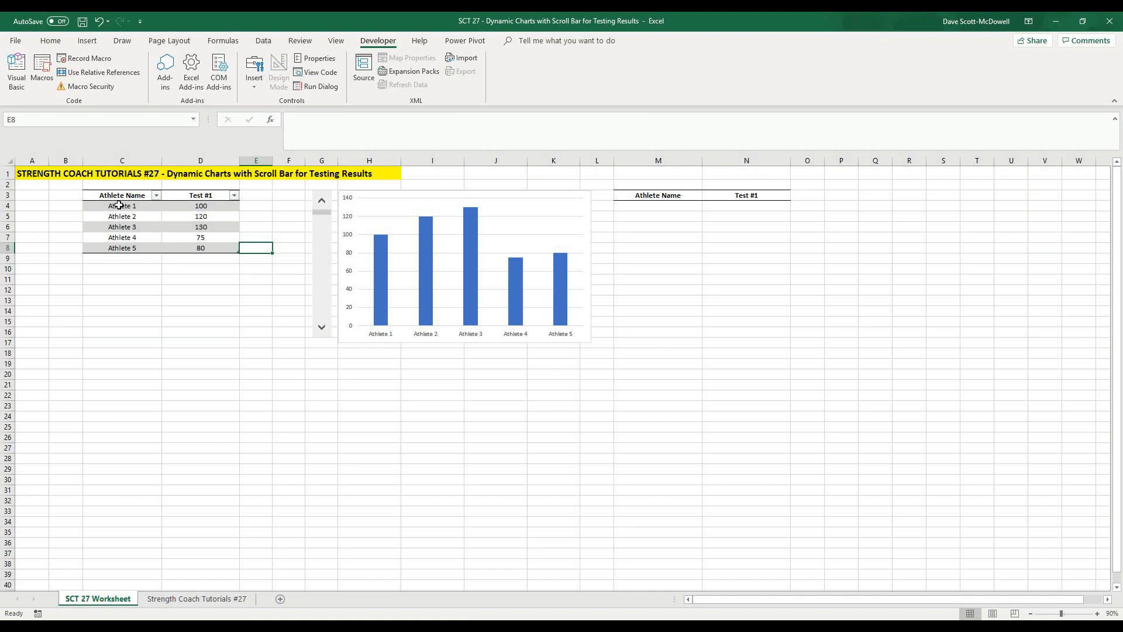
pyautogui.moveTo(121, 207); pyautogui.dragTo(208, 248)
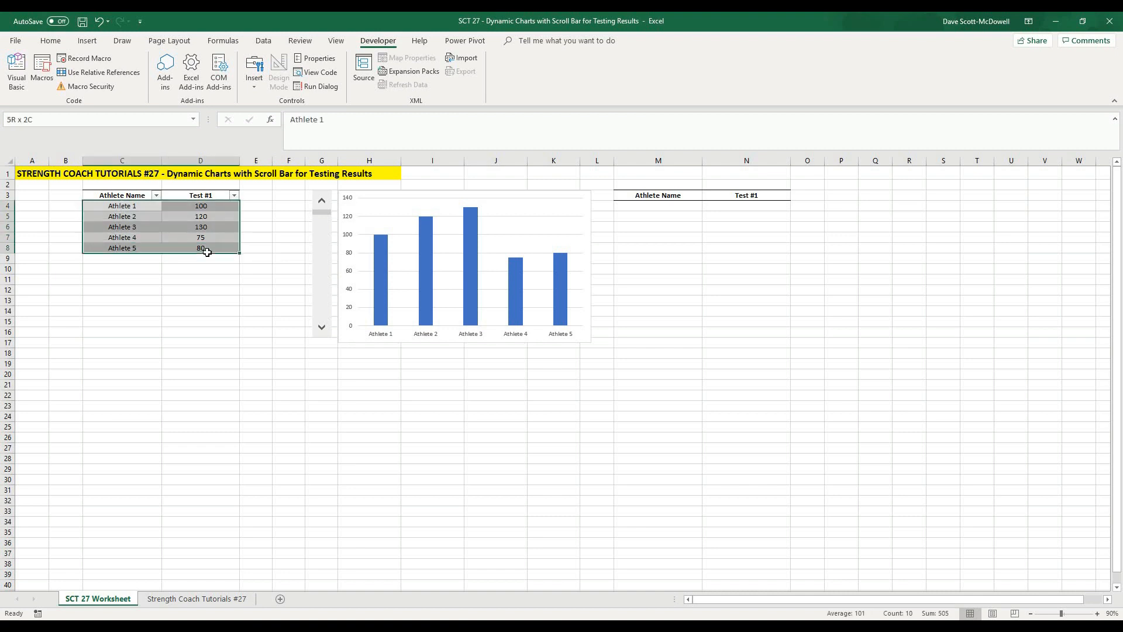
pyautogui.click(228, 292)
pyautogui.moveTo(101, 206); pyautogui.dragTo(199, 250)
pyautogui.click(359, 193)
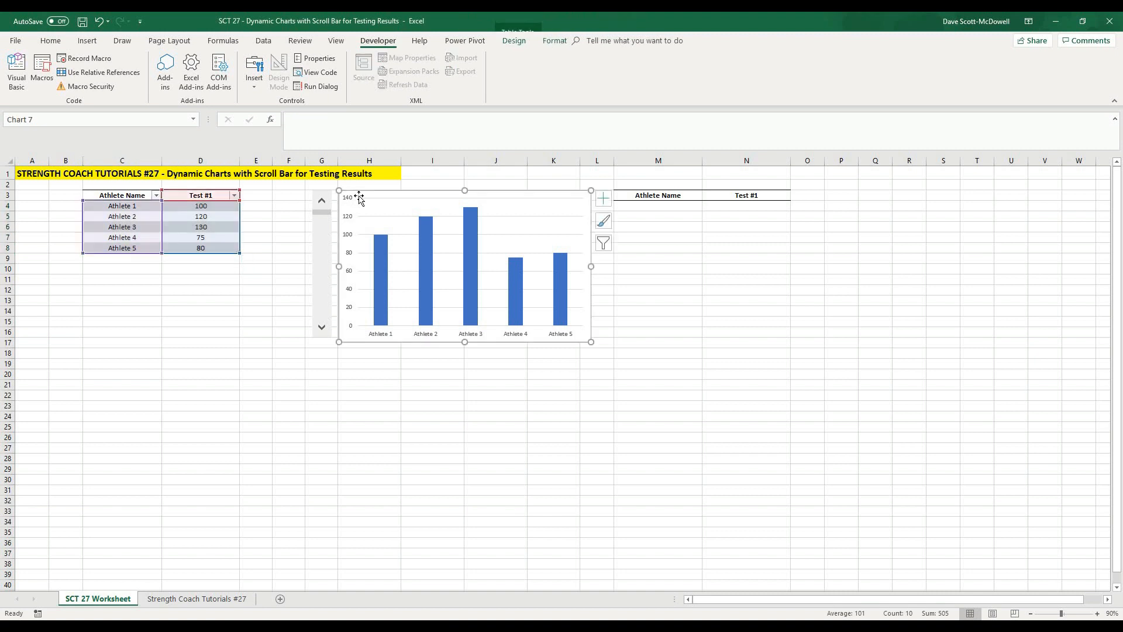
pyautogui.click(740, 278)
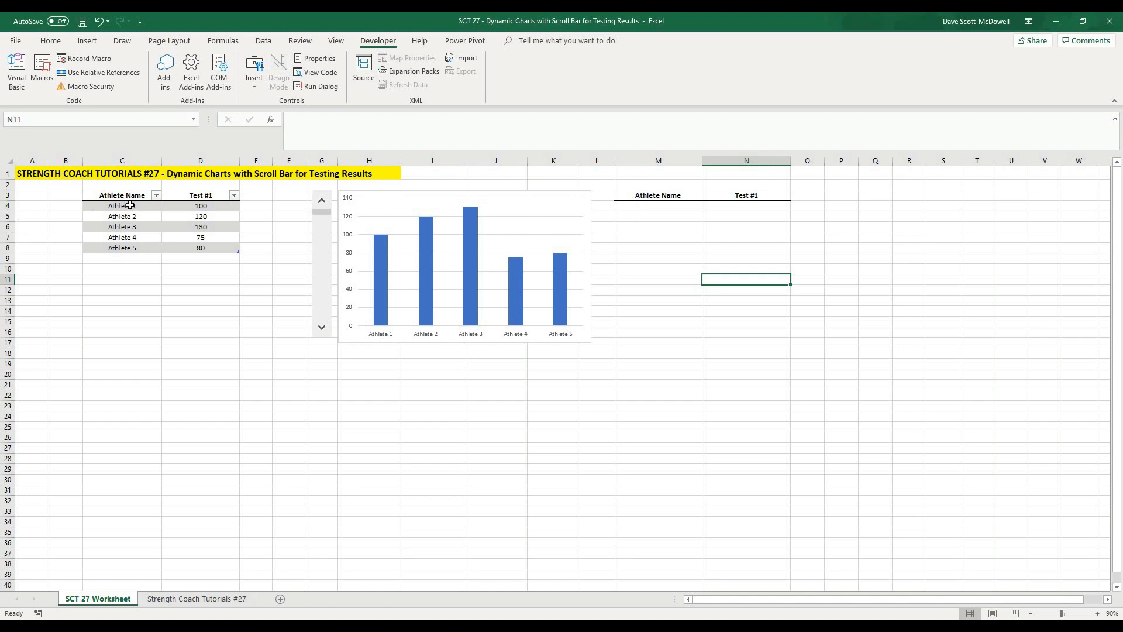
pyautogui.click(733, 226)
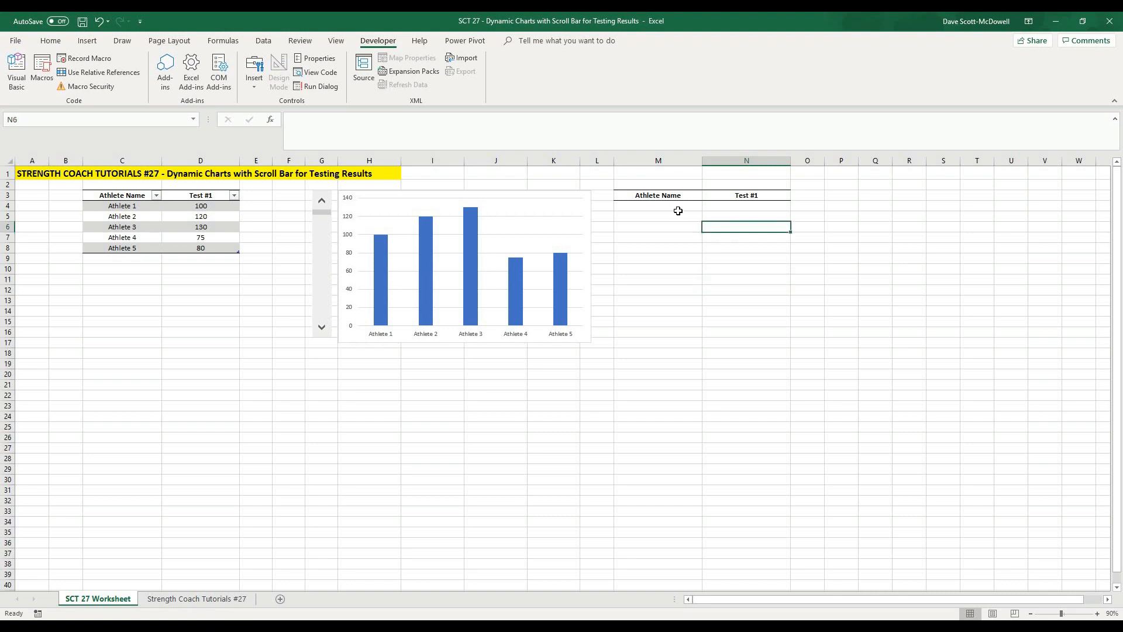
# Step: Enter "athlete 1" in cell M4 as the first Athlete Name entry of the empty table
pyautogui.click(676, 206)
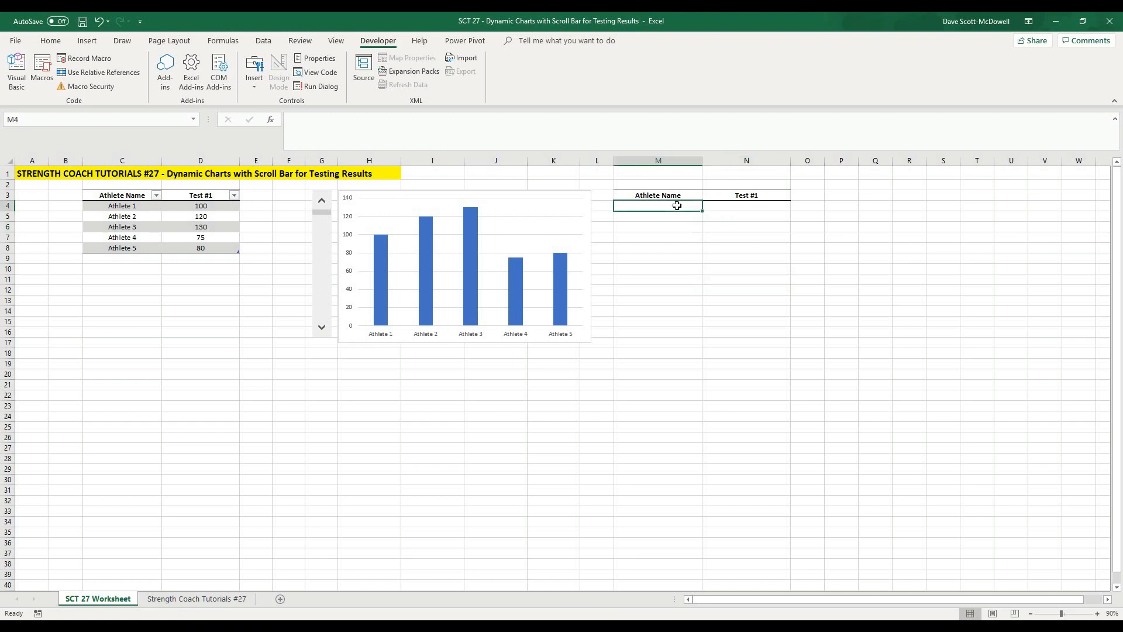
pyautogui.write('athlete 1')
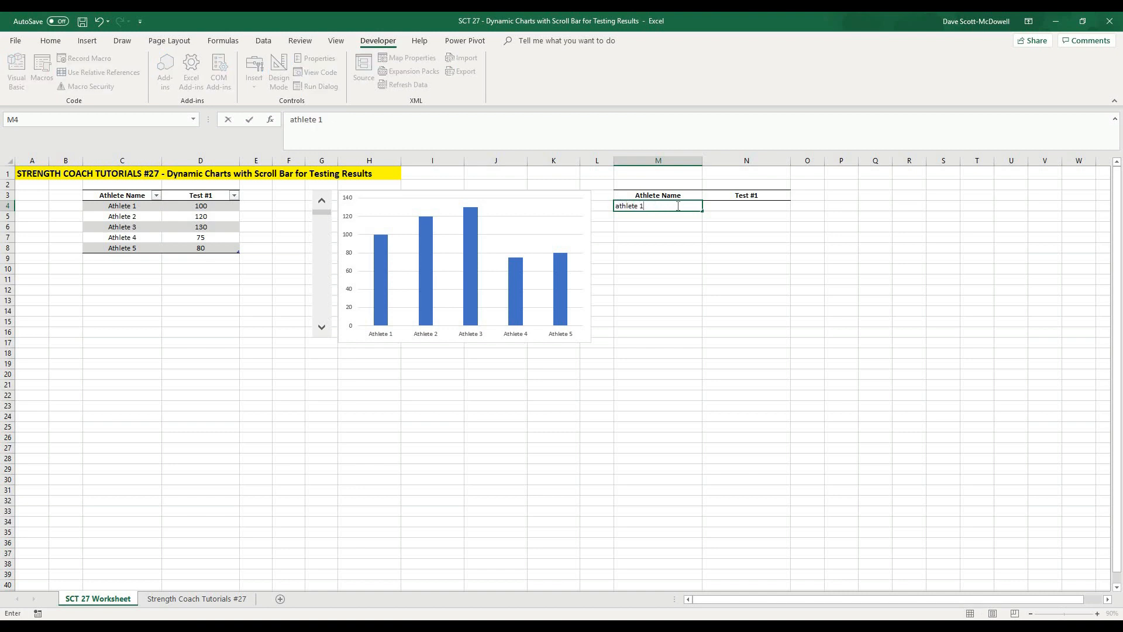
pyautogui.press('Return')
# Step: Enter the formula =RANDBETWEEN(10, 160) in cell N4 to generate a sample Test #1 score for athlete 1
pyautogui.press('Right')
pyautogui.press('Up')
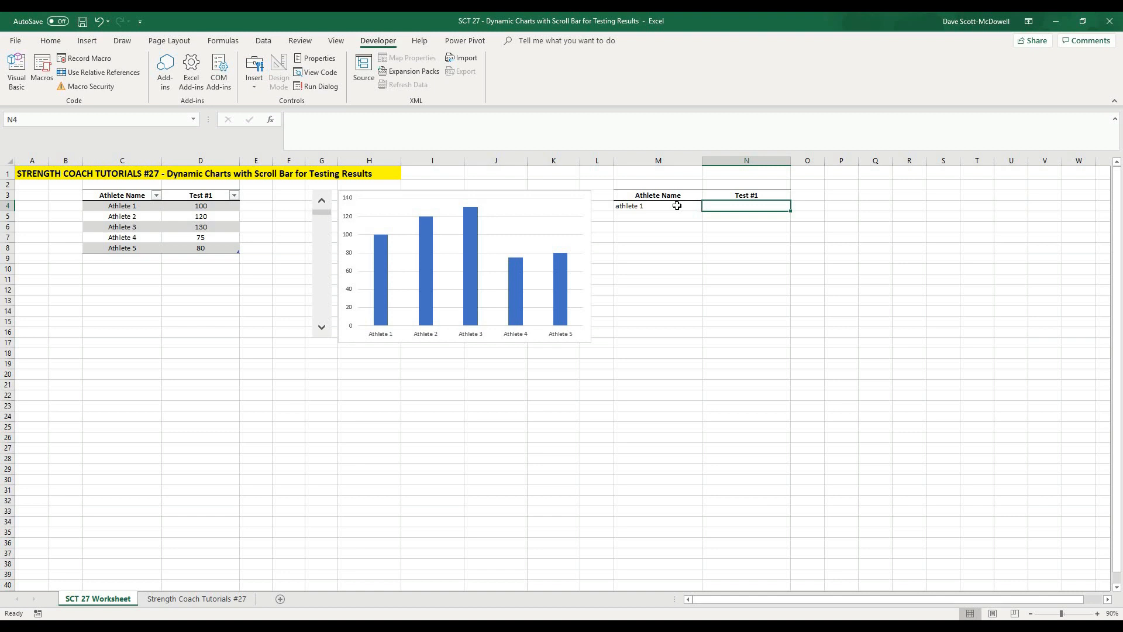
pyautogui.write('=')
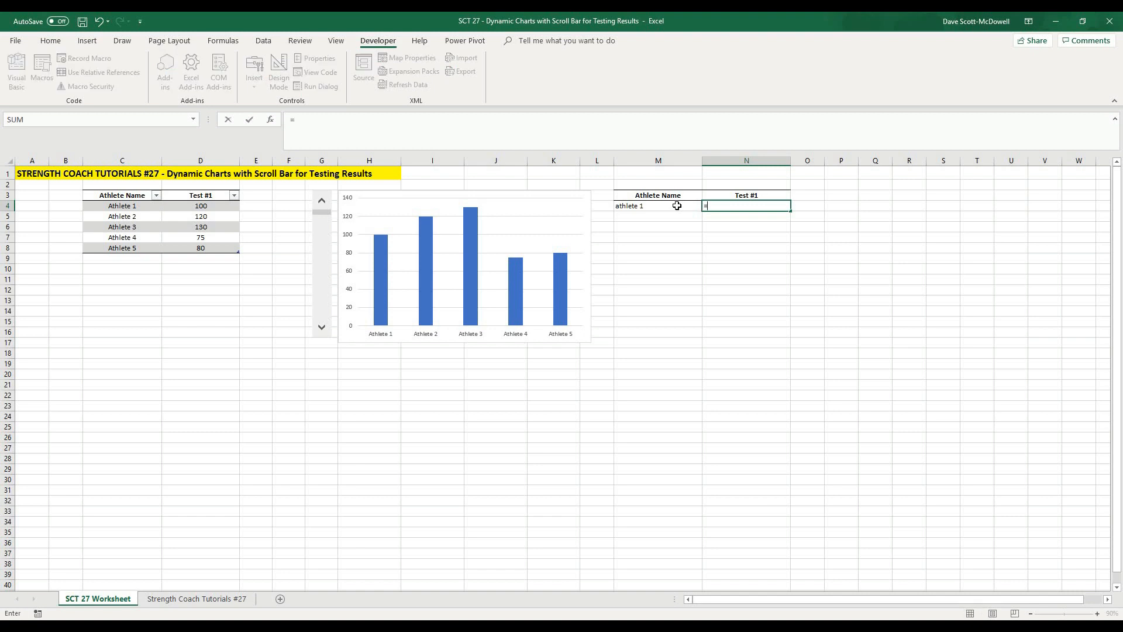
pyautogui.write('randbetween(')
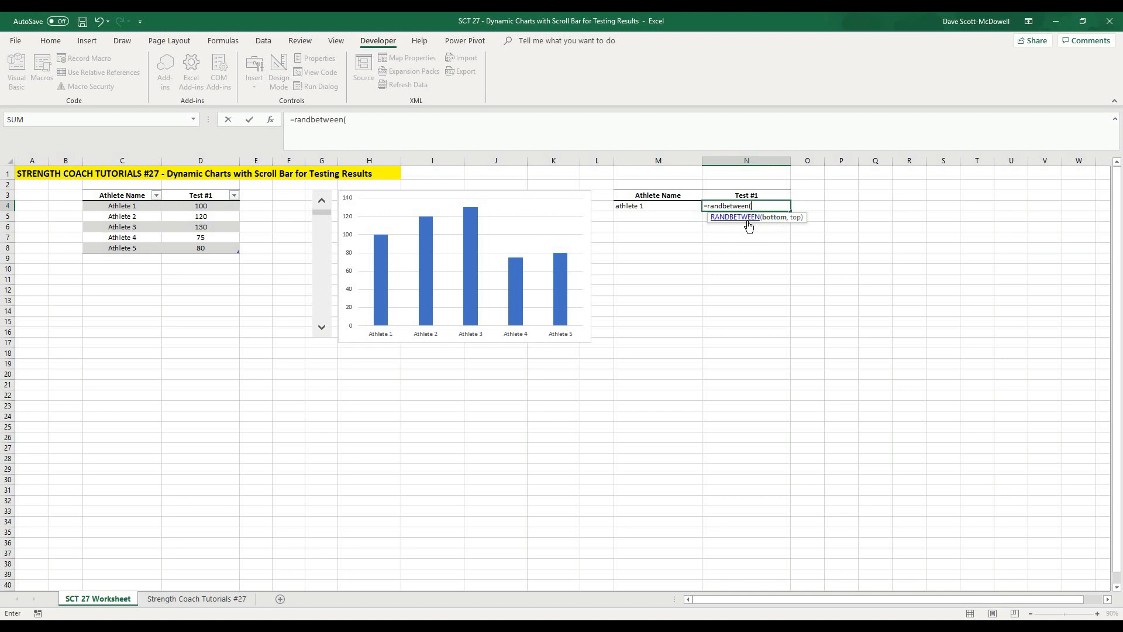
pyautogui.write('10, 160)')
pyautogui.press('Return')
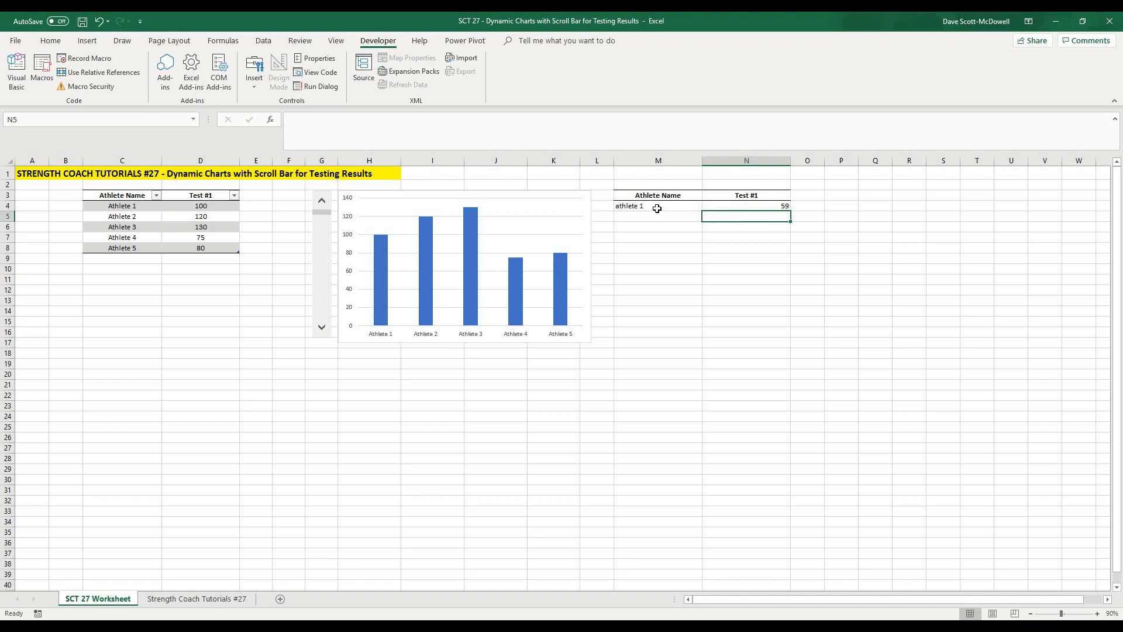
# Step: Fill the athlete 1 name and its random score formula down to row 30, creating entries through athlete 27
pyautogui.moveTo(657, 208); pyautogui.dragTo(786, 208)
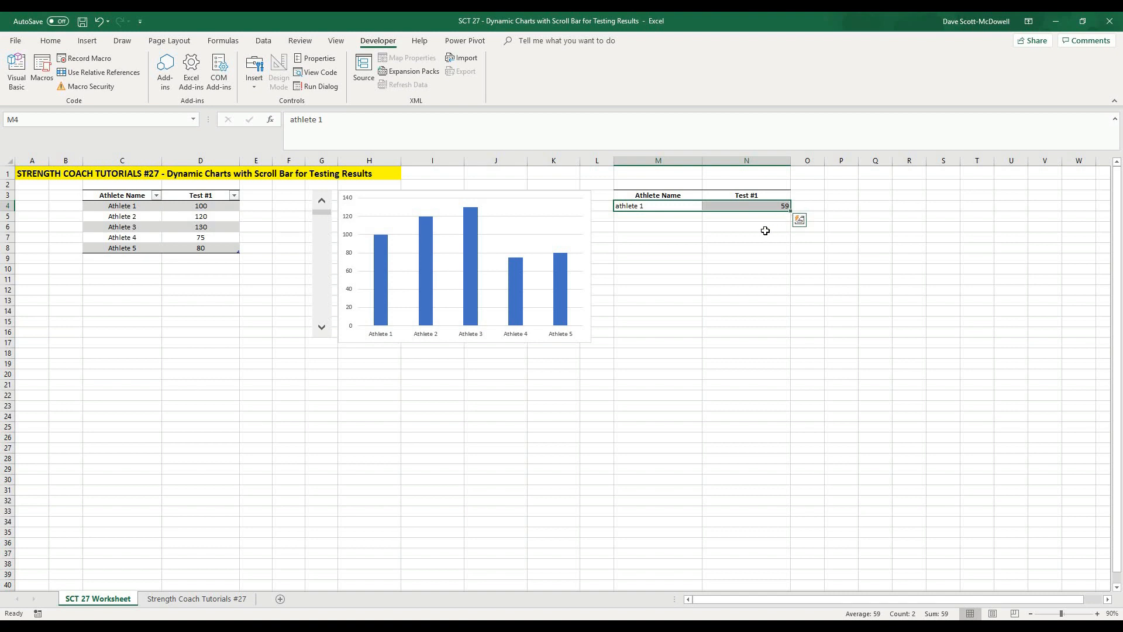
pyautogui.click(684, 235)
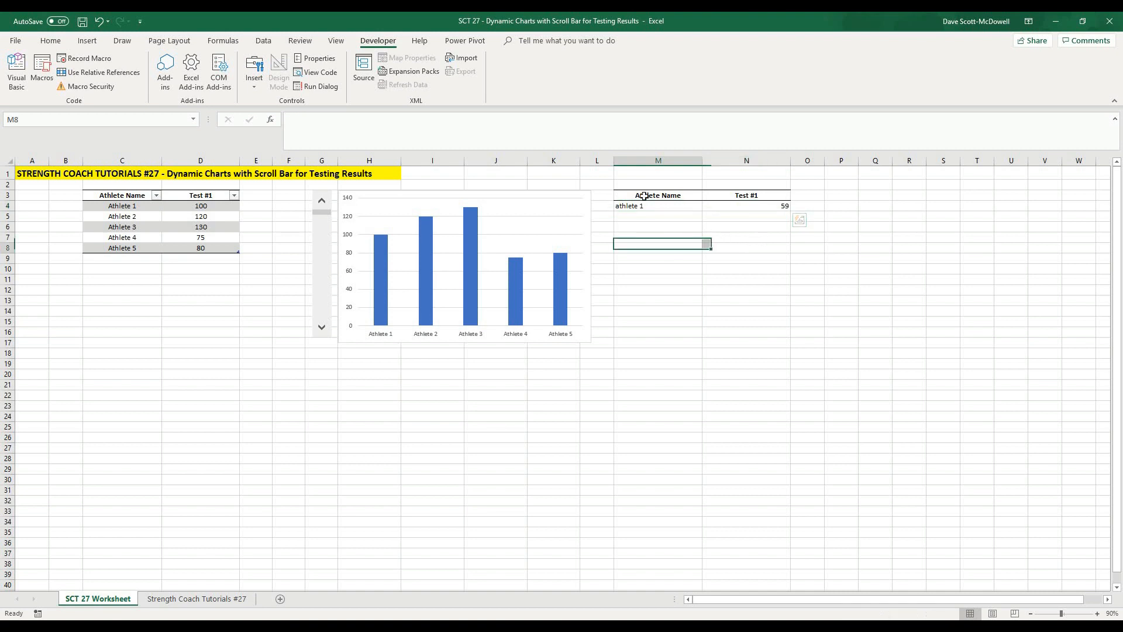
pyautogui.moveTo(627, 206); pyautogui.dragTo(778, 489)
pyautogui.click(813, 437)
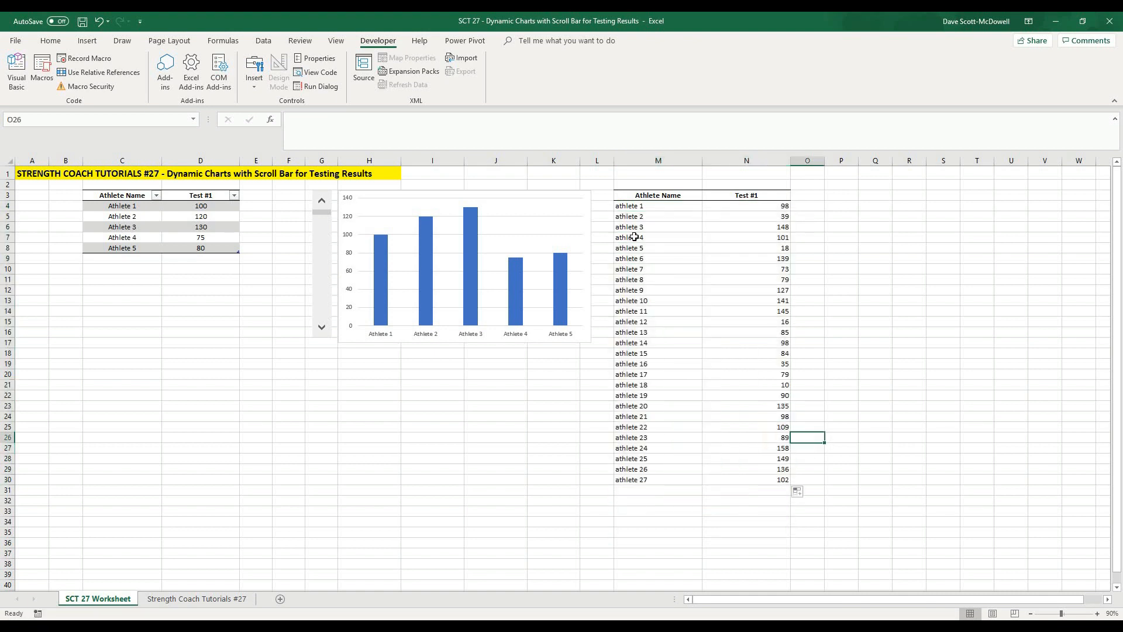
pyautogui.moveTo(786, 206); pyautogui.dragTo(792, 489)
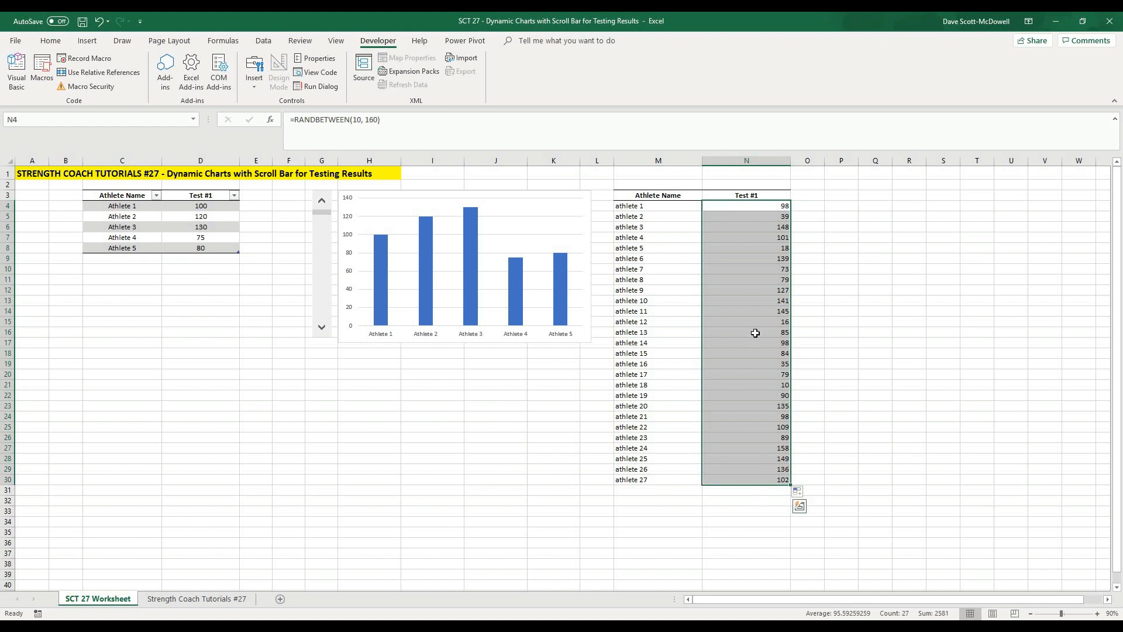
pyautogui.click(798, 206)
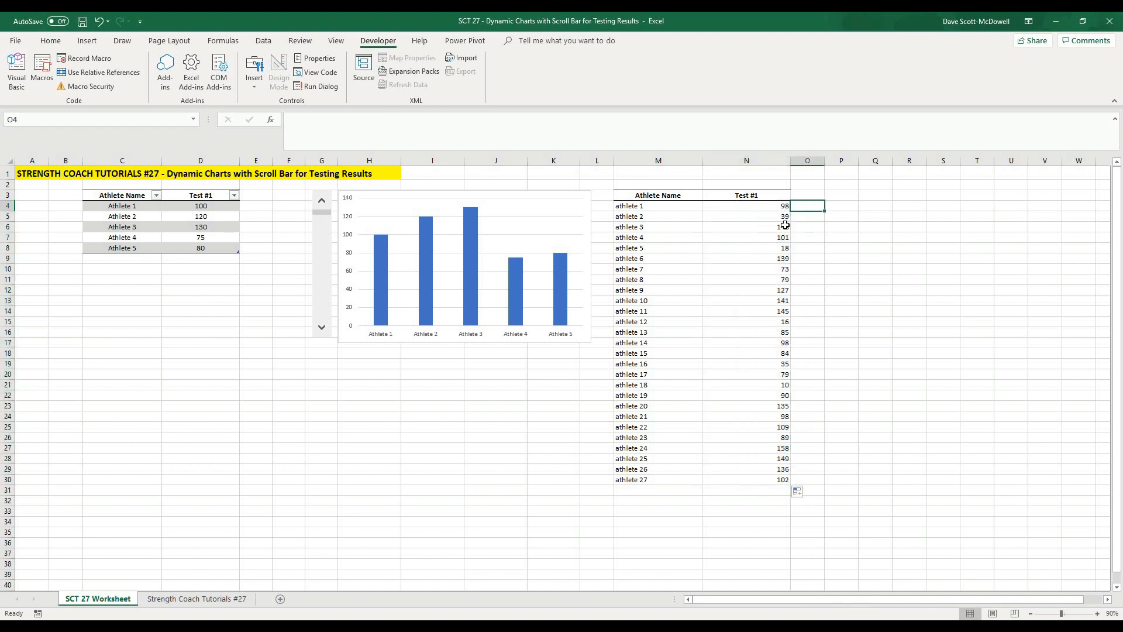
# Step: Center the athlete names and Test #1 scores in M4:N30
pyautogui.click(817, 300)
pyautogui.moveTo(634, 206); pyautogui.dragTo(755, 480)
pyautogui.click(58, 41)
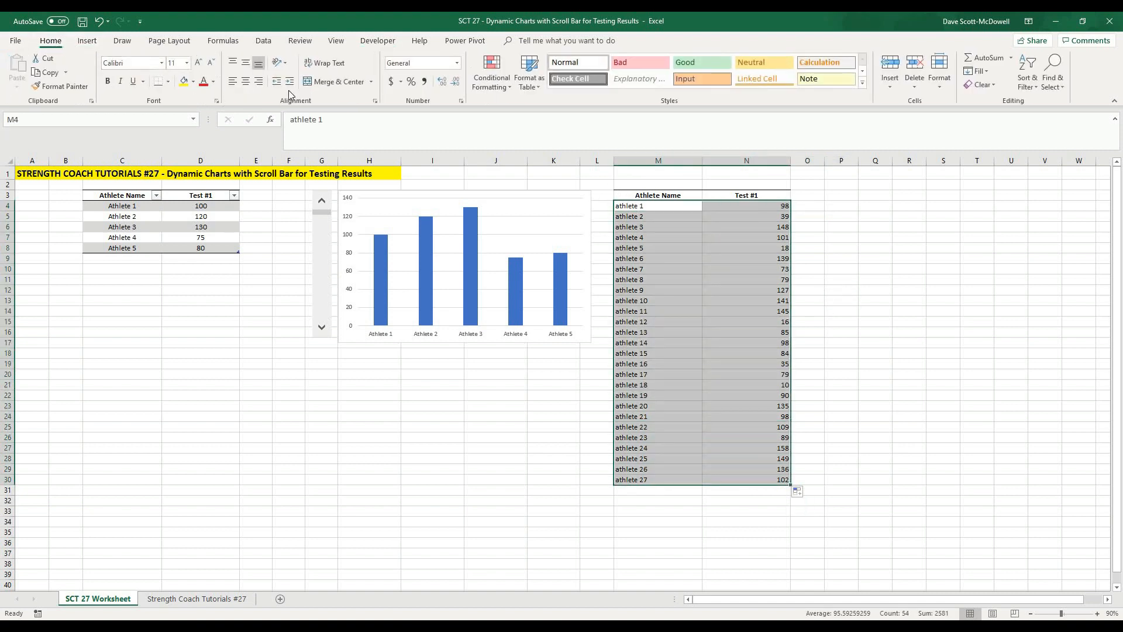
pyautogui.click(246, 82)
pyautogui.click(871, 247)
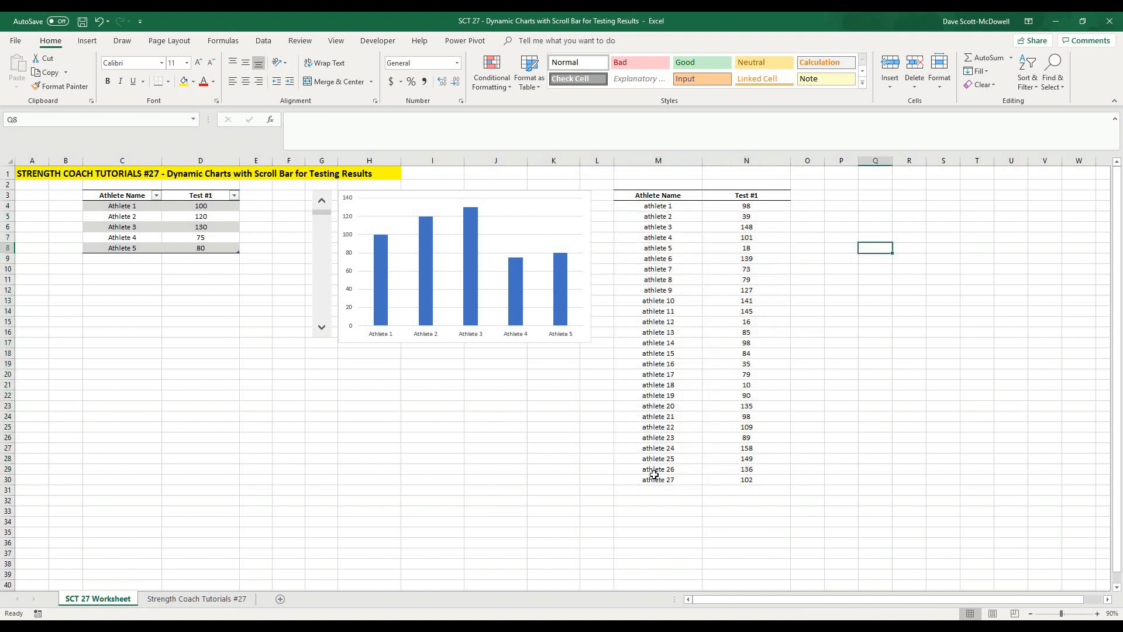
# Step: Fill the athlete names and random score formulas down one more row to row 31, adding athlete 28
pyautogui.moveTo(653, 206); pyautogui.dragTo(792, 496)
pyautogui.moveTo(746, 206); pyautogui.dragTo(759, 487)
pyautogui.click(807, 394)
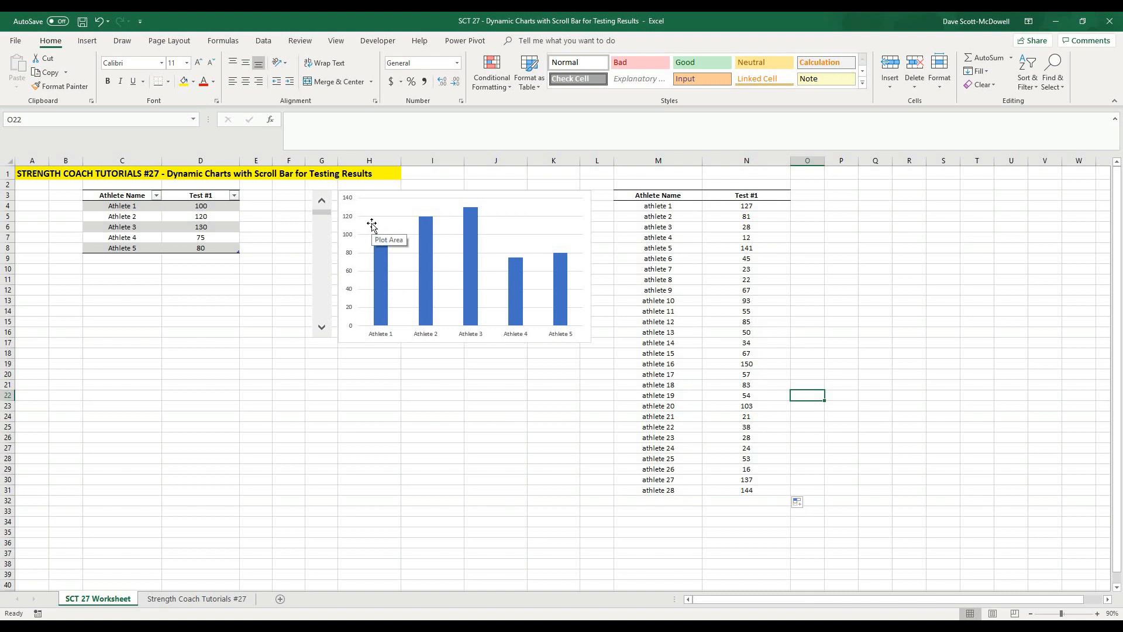
pyautogui.click(807, 235)
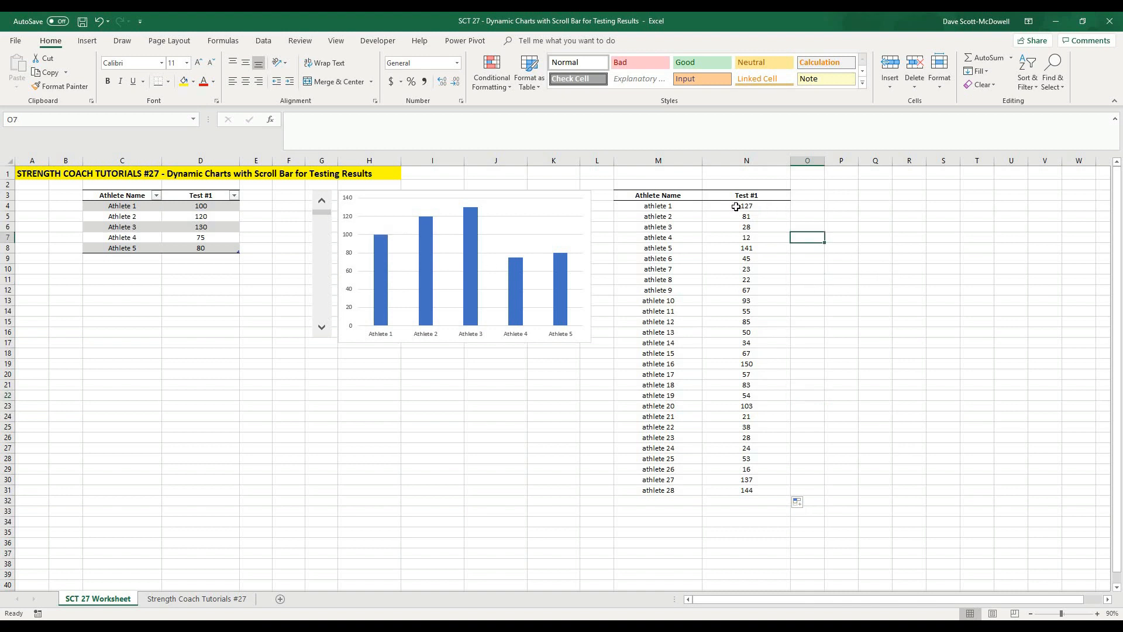
# Step: Copy the Test #1 scores in N4:N31 and paste them over themselves as values only
pyautogui.moveTo(736, 206); pyautogui.dragTo(758, 489)
pyautogui.hotkey('ctrl', 'c')
pyautogui.rightClick(765, 205)
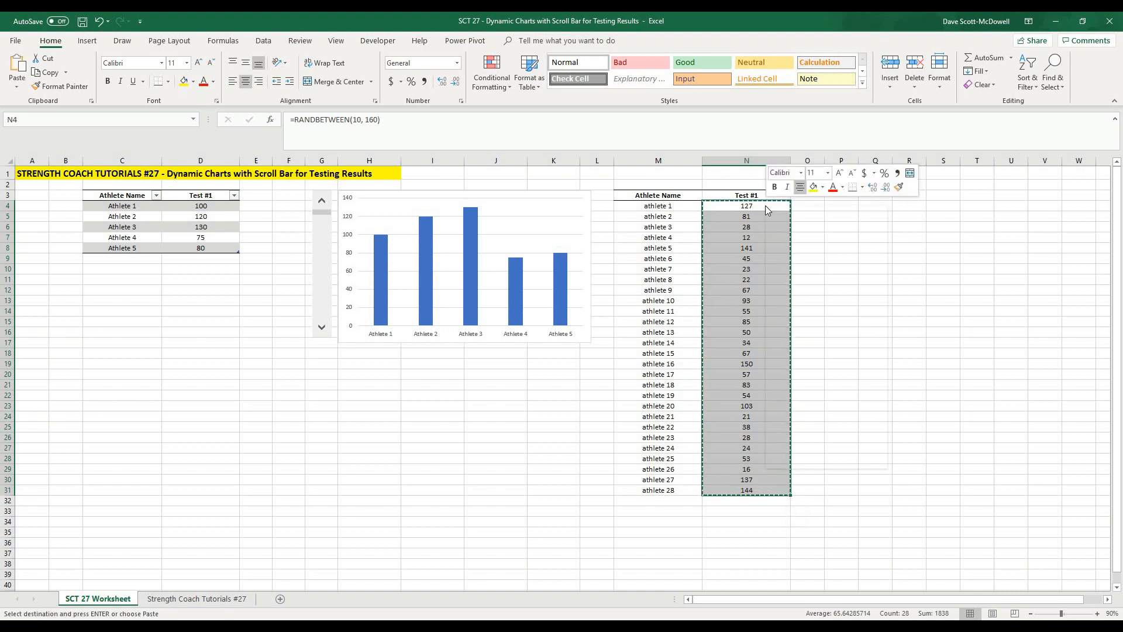
pyautogui.click(814, 260)
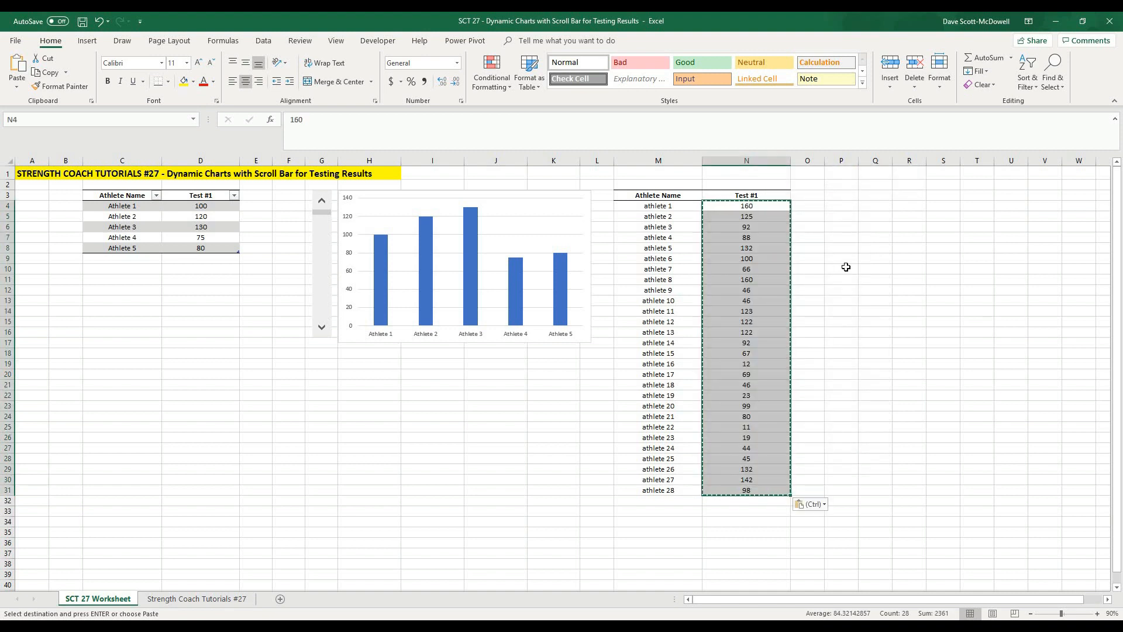
pyautogui.click(846, 266)
# Step: Check the Test #1 cells one by one from N4 downward for fixed values instead of formulas
pyautogui.click(765, 206)
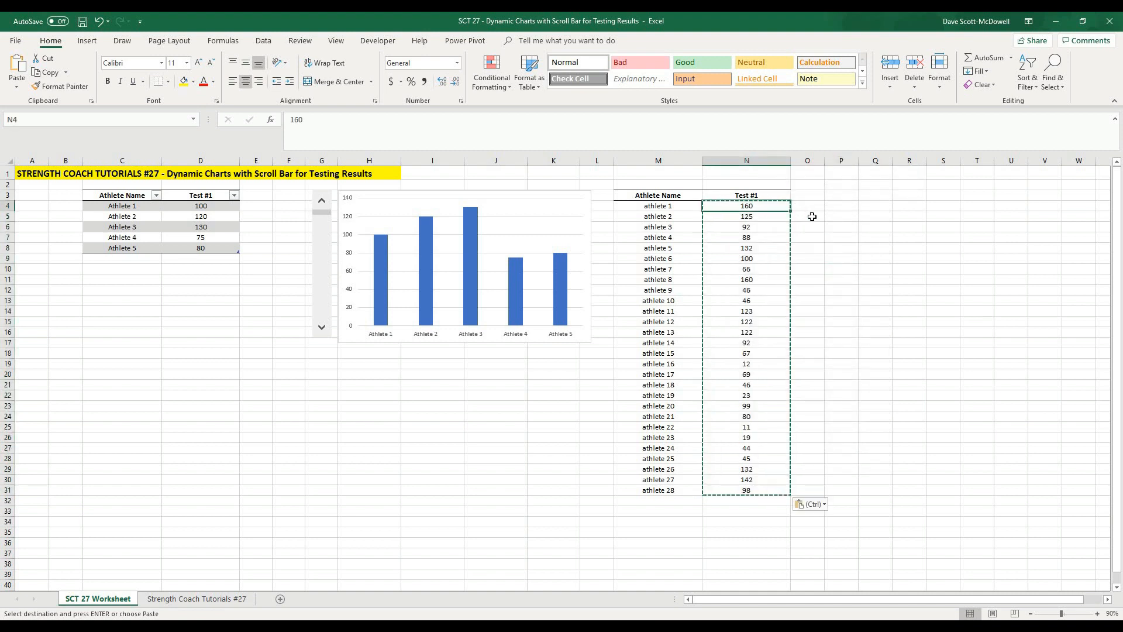
pyautogui.click(812, 214)
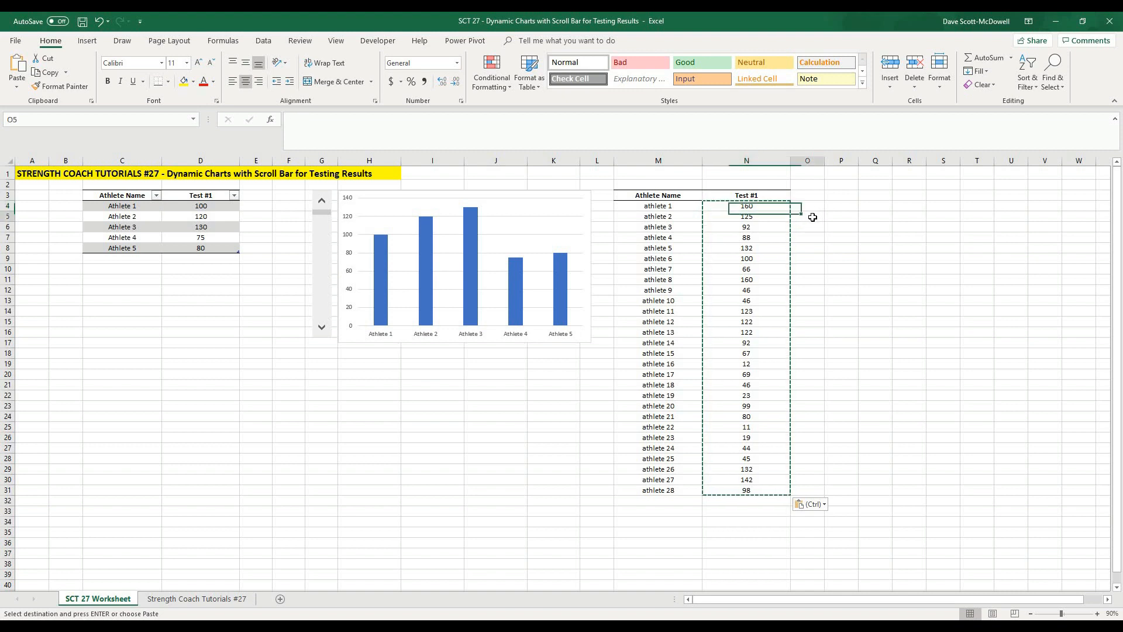
pyautogui.click(768, 206)
pyautogui.press('Down')
pyautogui.press('Down')
pyautogui.press('Down')
pyautogui.press('Down')
pyautogui.press('Down')
pyautogui.press('Down')
pyautogui.press('Down')
pyautogui.press('Down')
pyautogui.press('Down')
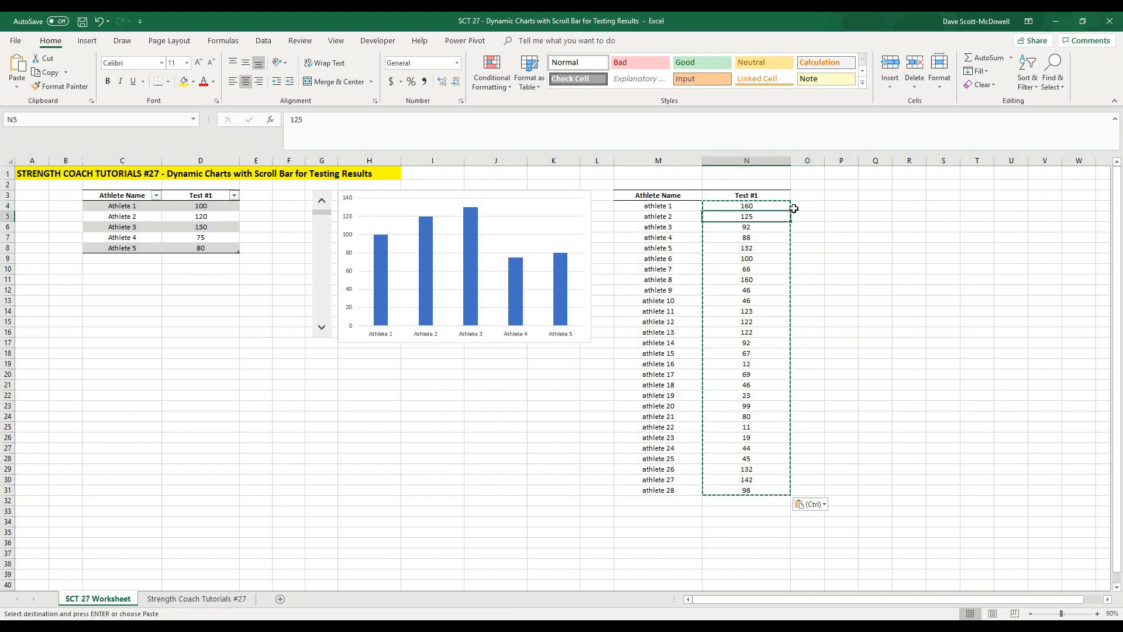
pyautogui.press('Down')
pyautogui.press('Down')
pyautogui.press('Down')
pyautogui.press('Down')
pyautogui.press('Down')
pyautogui.press('Down')
pyautogui.press('Down')
pyautogui.press('Down')
pyautogui.press('Down')
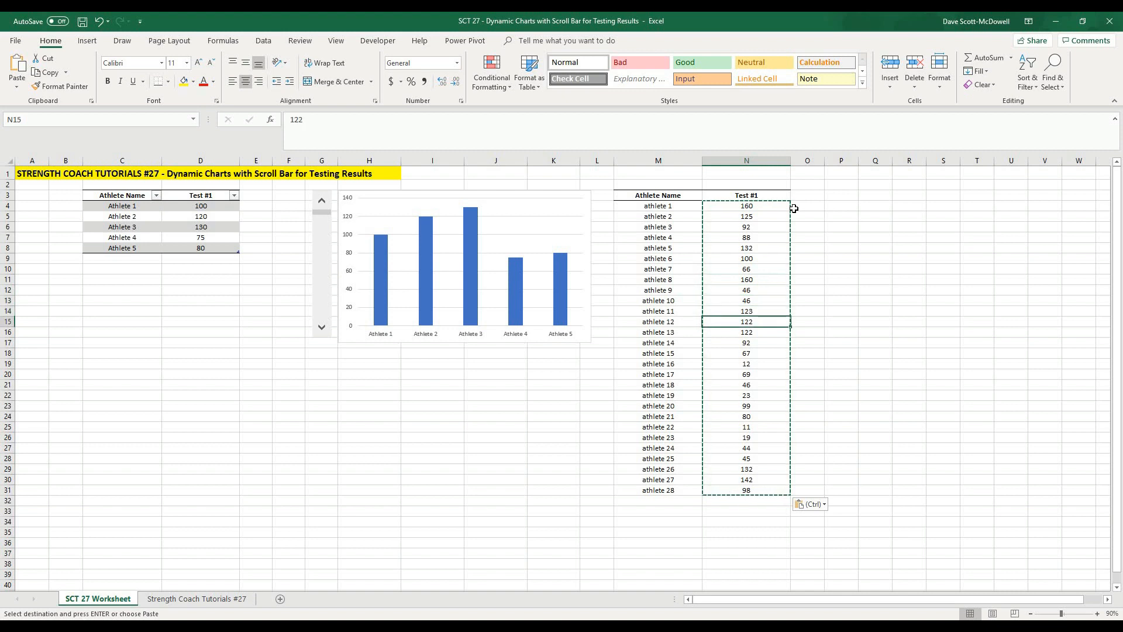
pyautogui.press('Down')
pyautogui.press('Down')
pyautogui.press('Down')
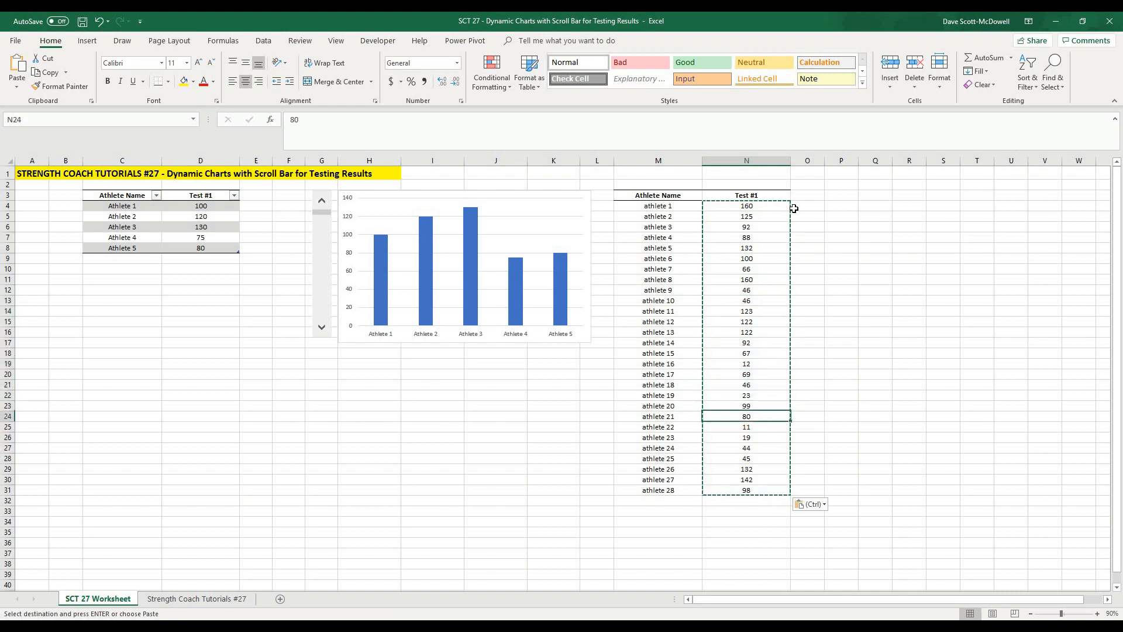
pyautogui.press('Down')
pyautogui.press('Down')
pyautogui.press('Down')
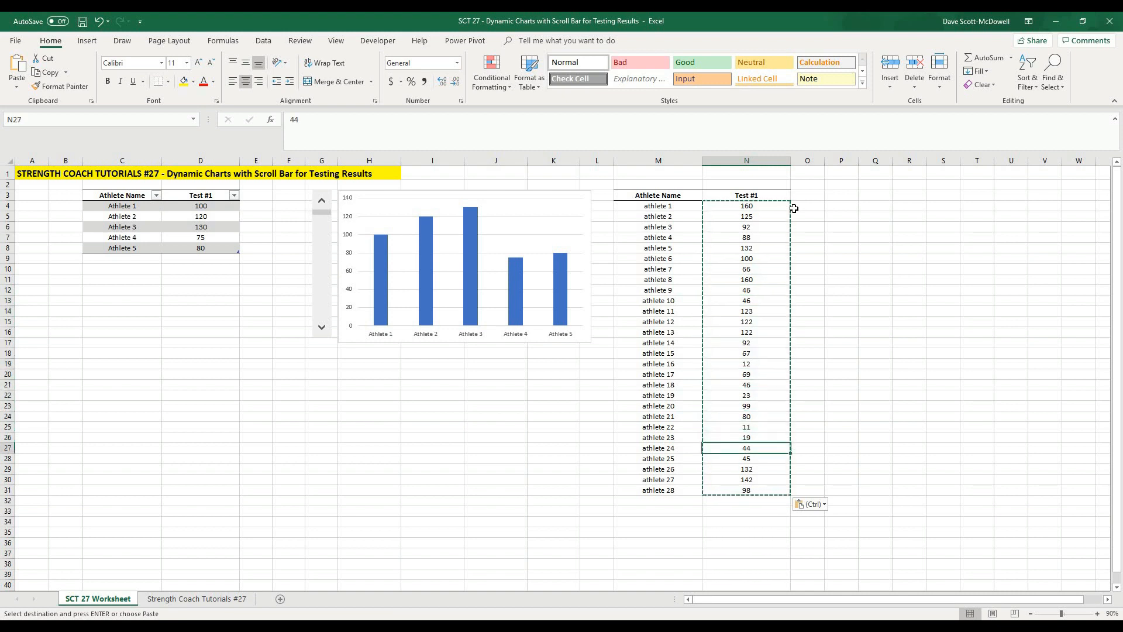
pyautogui.press('Down')
pyautogui.press('Down')
pyautogui.press('Down')
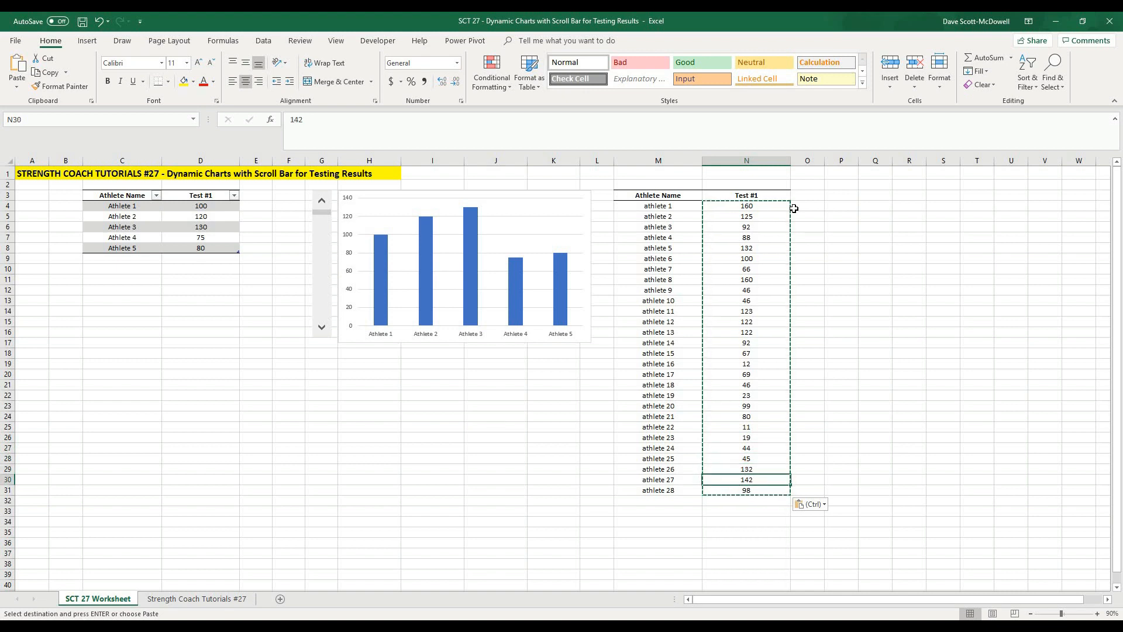
pyautogui.doubleClick(920, 235)
pyautogui.click(900, 283)
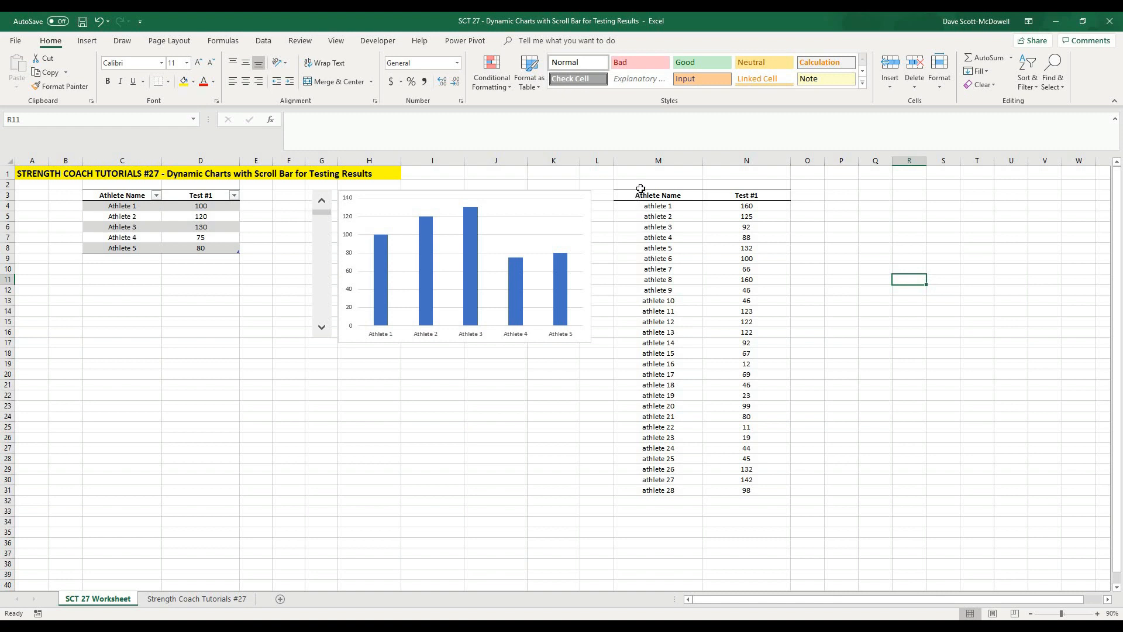
# Step: Format the range M3:N31 as a table with headers, using the light blue banded style
pyautogui.moveTo(638, 197); pyautogui.dragTo(718, 491)
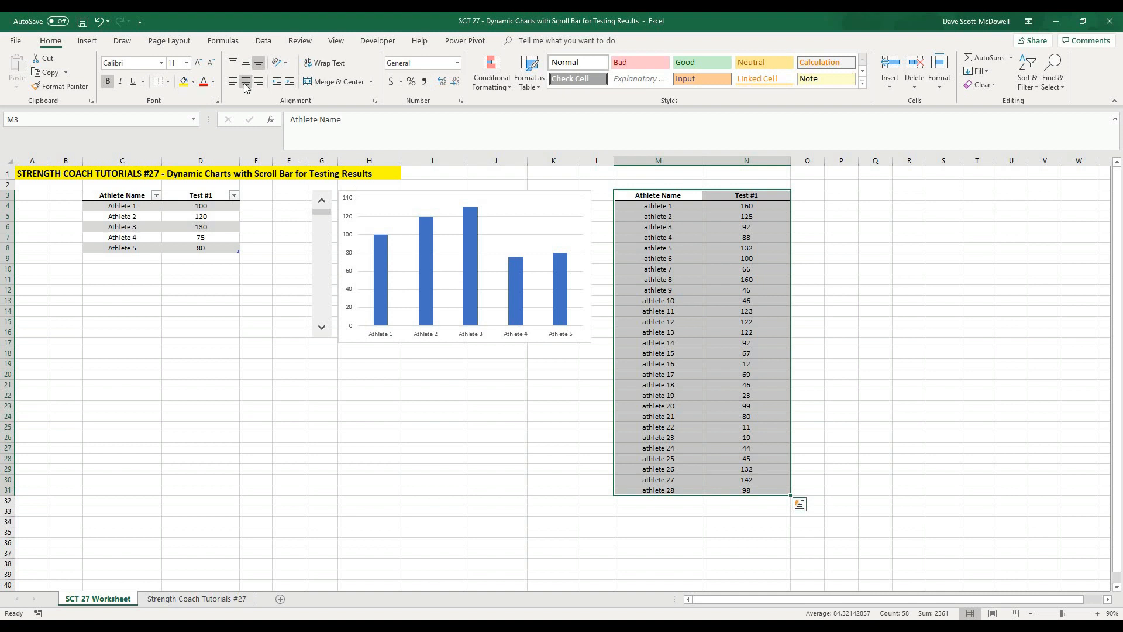
pyautogui.click(535, 87)
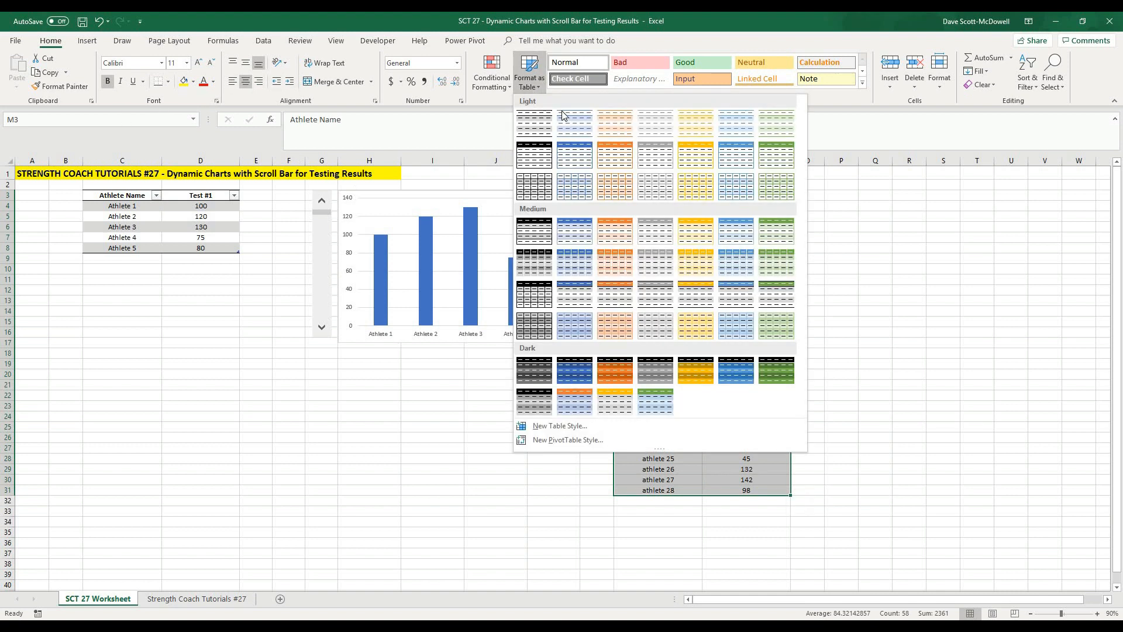
pyautogui.click(573, 129)
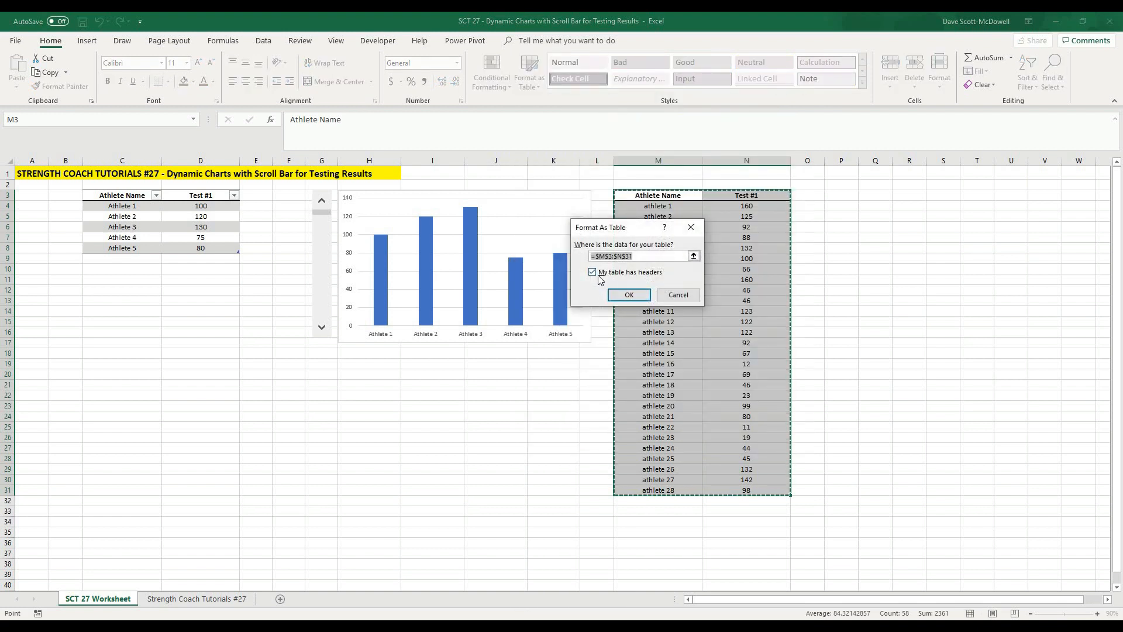
pyautogui.click(627, 295)
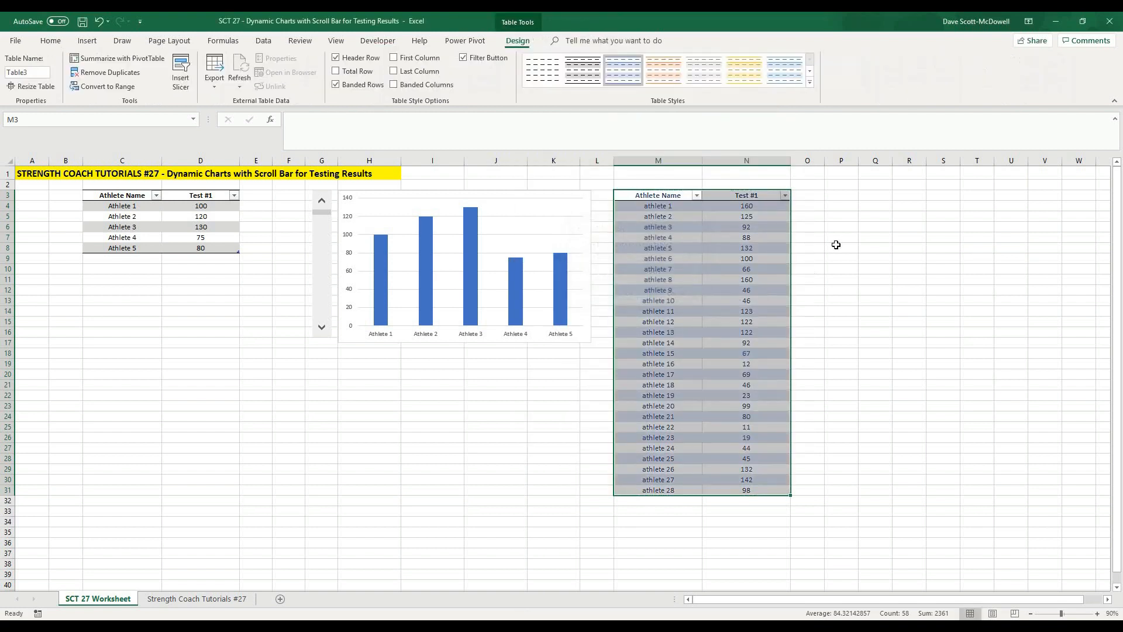
pyautogui.click(837, 247)
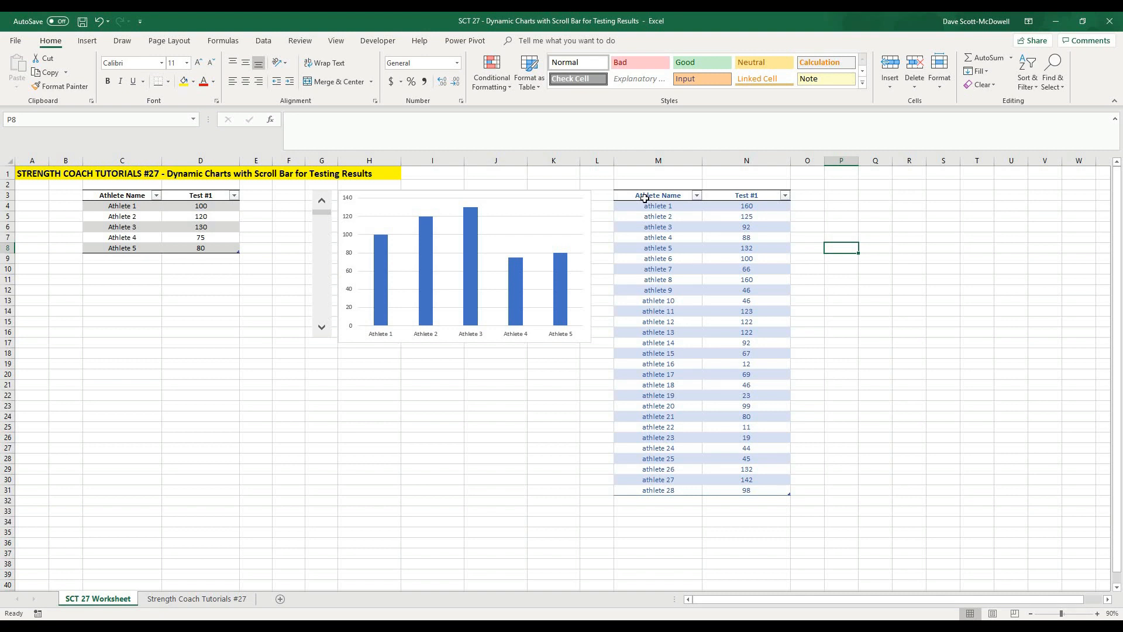
# Step: Name the large athlete data table TBLWorksheetData
pyautogui.click(644, 196)
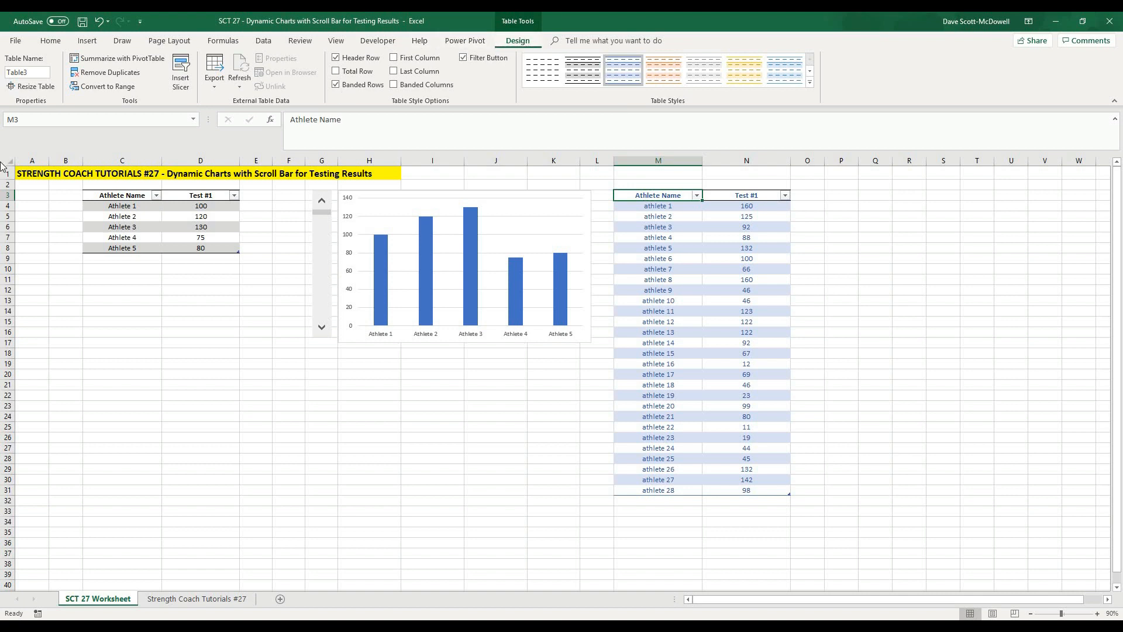
pyautogui.write('TBLWorksheetData')
pyautogui.press('Return')
pyautogui.click(773, 226)
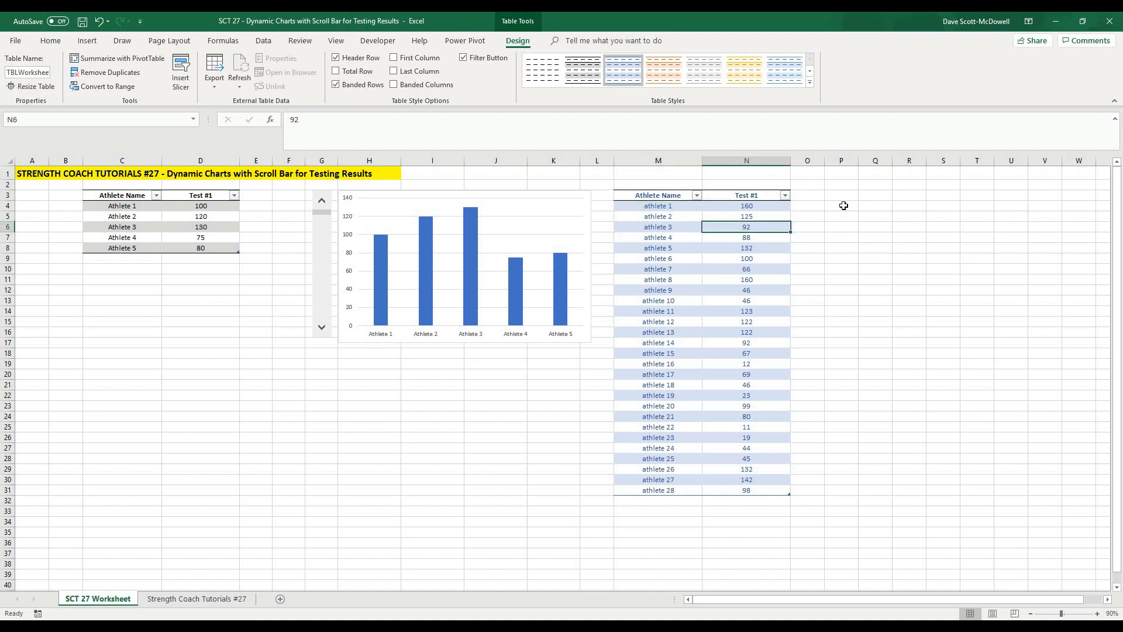
pyautogui.click(843, 205)
# Step: Name the five-athlete table in C3:D8 TBLWorksheetDataPull
pyautogui.click(119, 290)
pyautogui.click(109, 196)
pyautogui.moveTo(108, 195); pyautogui.dragTo(168, 243)
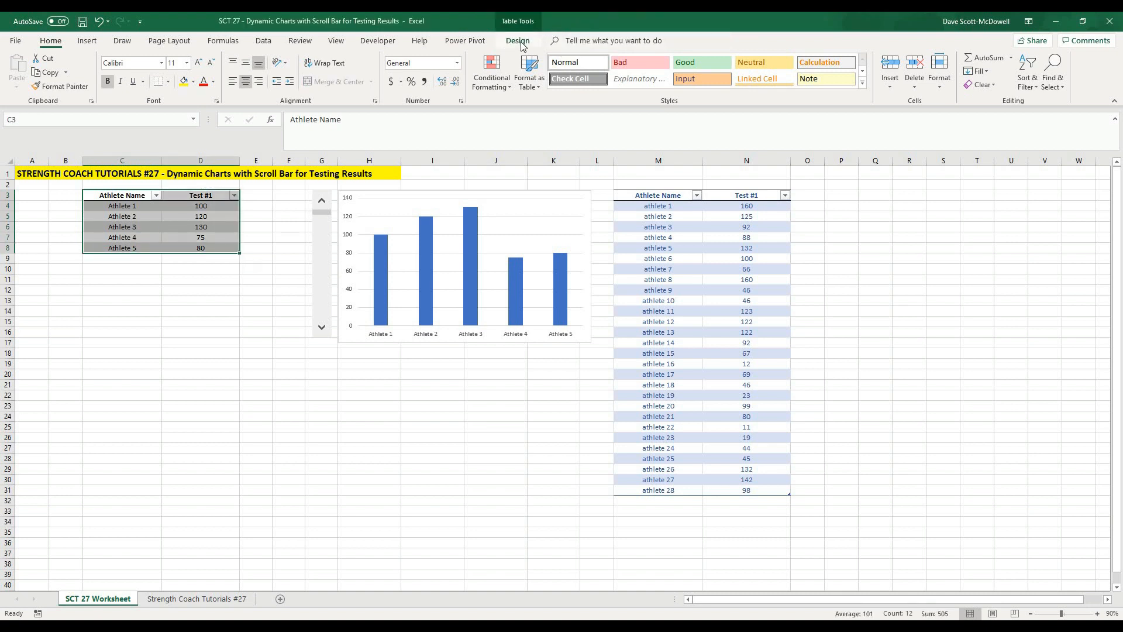
pyautogui.click(517, 40)
pyautogui.click(40, 71)
pyautogui.write('TBLW')
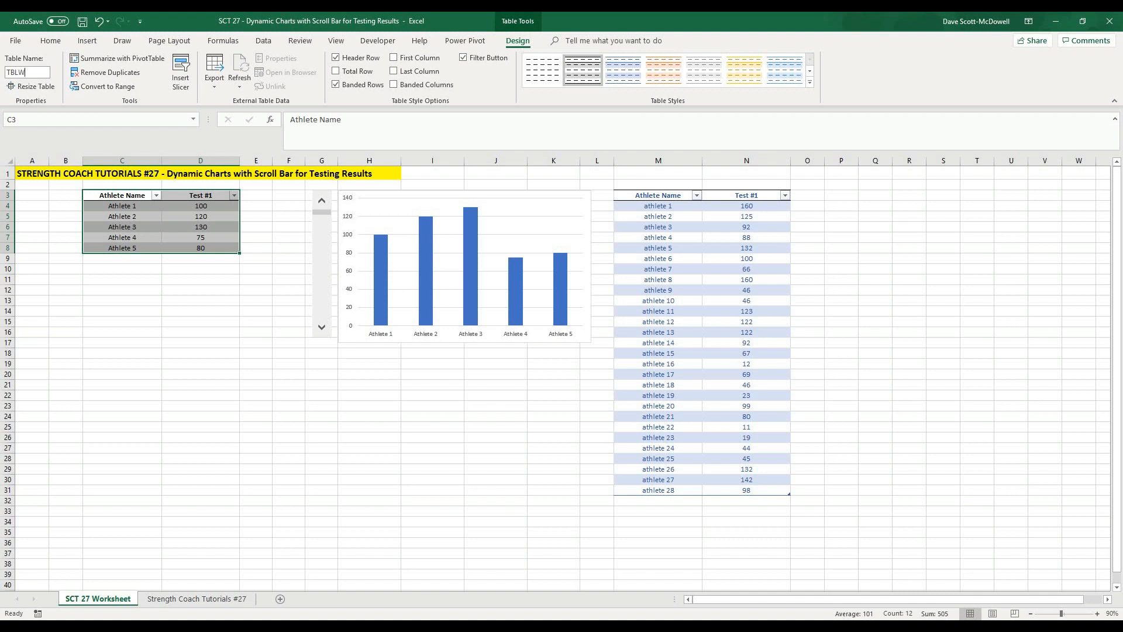
pyautogui.write('orksheet')
pyautogui.write('DataPull')
pyautogui.press('Return')
pyautogui.click(234, 280)
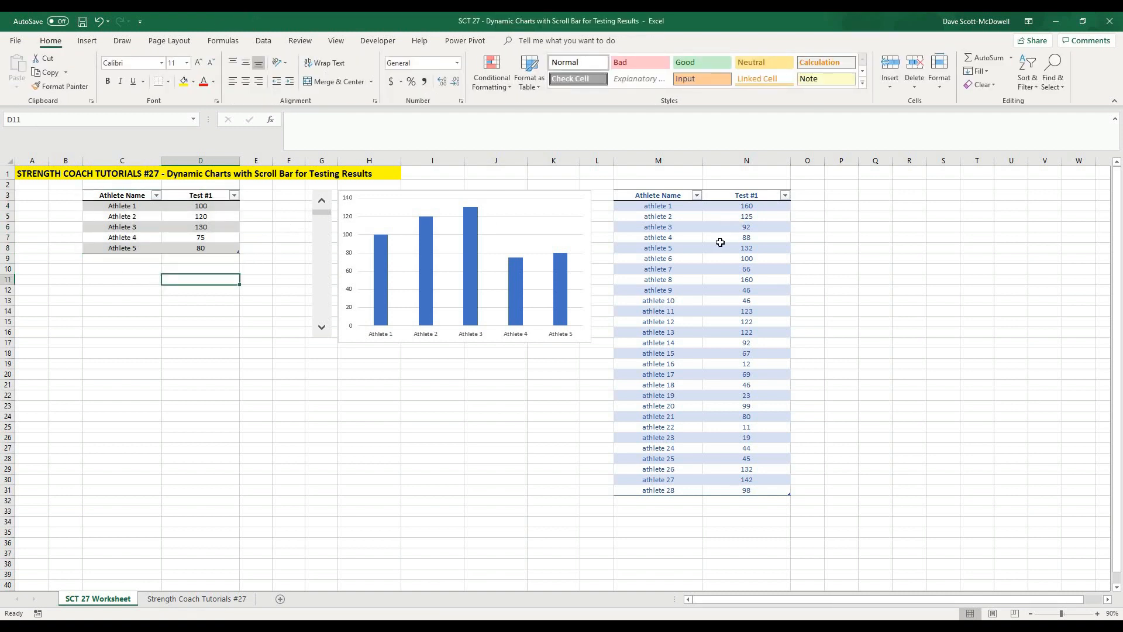
# Step: Examine how the five-athlete table, the scroll bar and the full athlete data table relate to each other
pyautogui.click(166, 341)
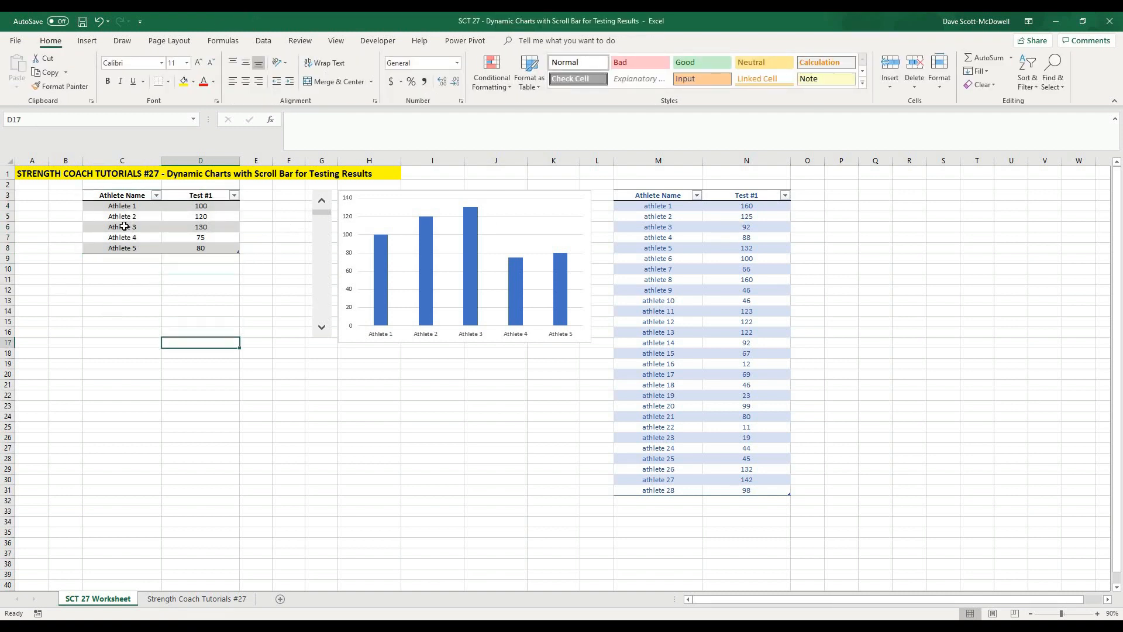
pyautogui.moveTo(115, 205); pyautogui.dragTo(232, 249)
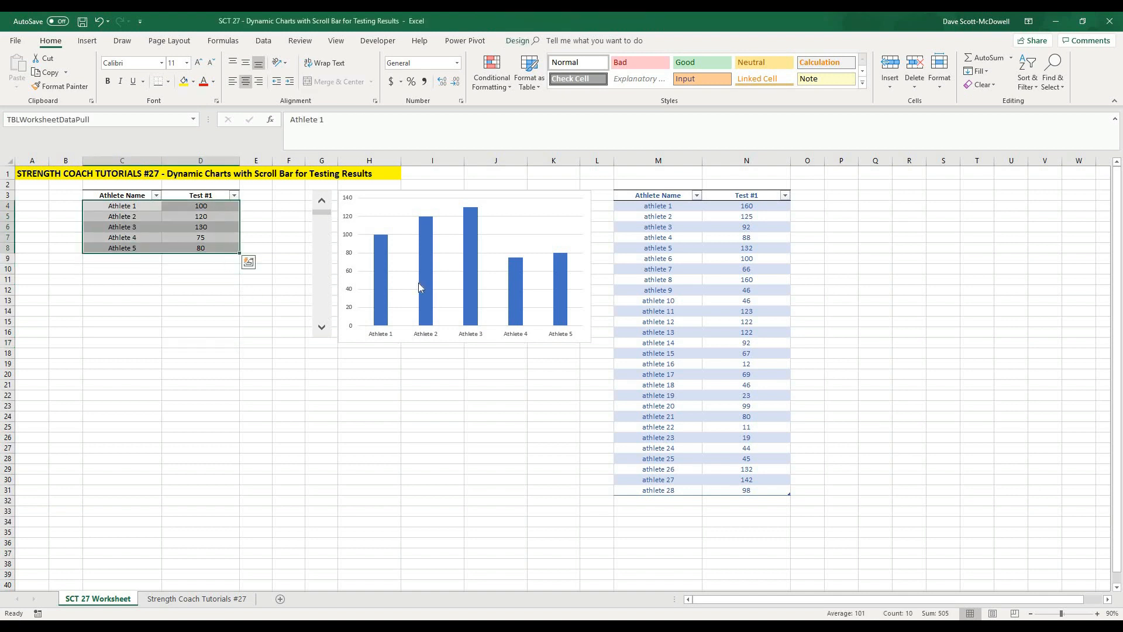
pyautogui.moveTo(640, 194); pyautogui.dragTo(745, 490)
pyautogui.click(834, 449)
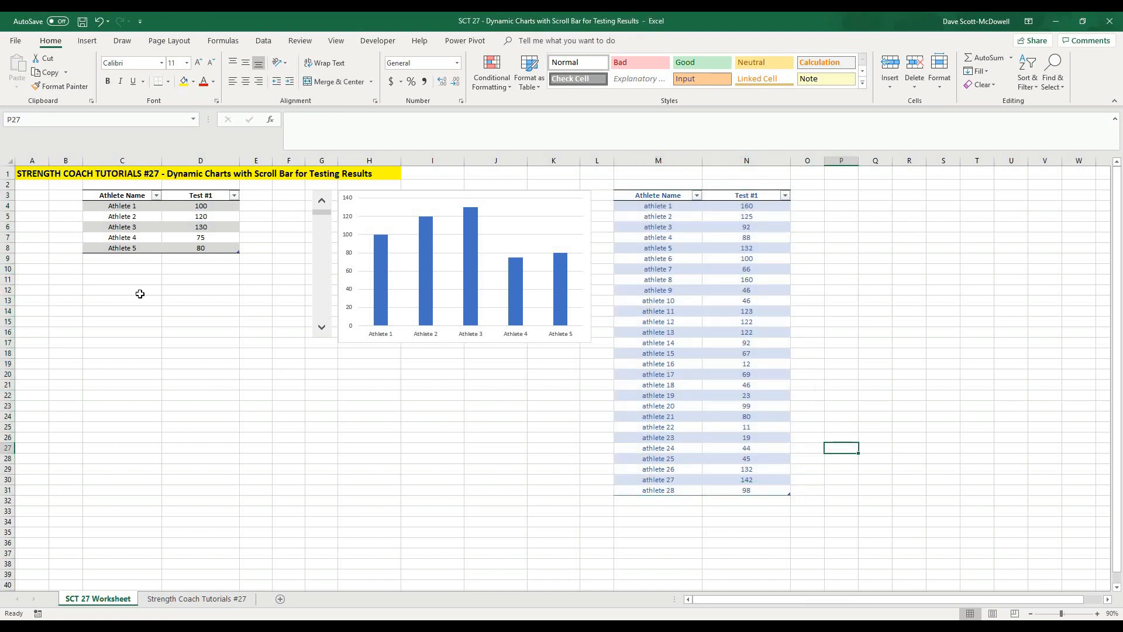
pyautogui.rightClick(326, 216)
pyautogui.press('Escape')
pyautogui.moveTo(132, 206); pyautogui.dragTo(222, 248)
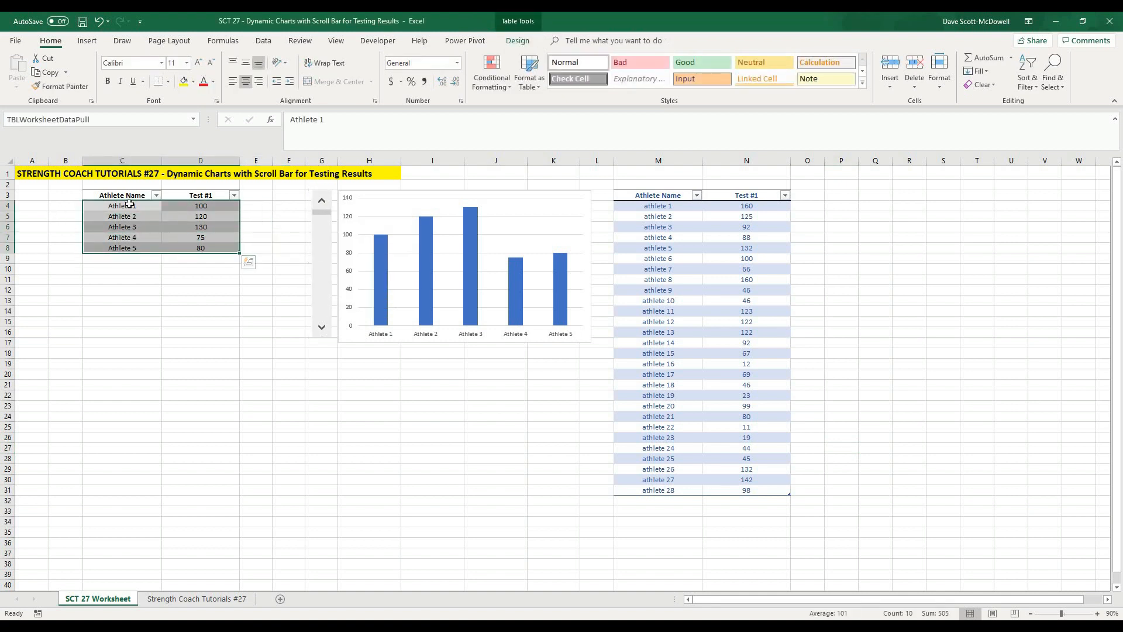
pyautogui.click(638, 206)
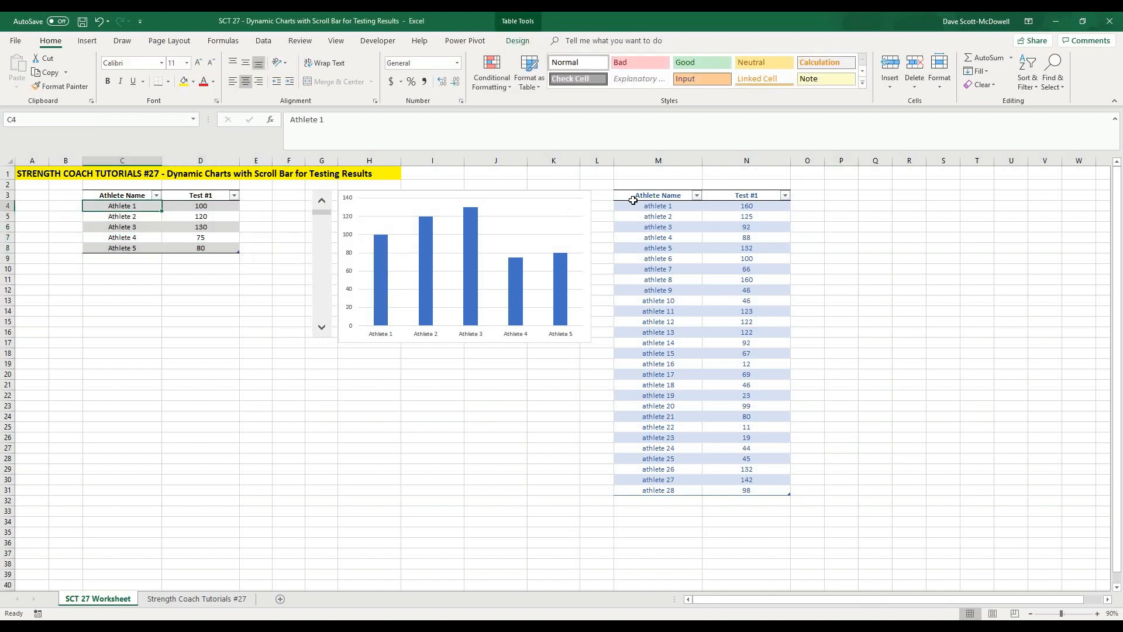
pyautogui.click(189, 396)
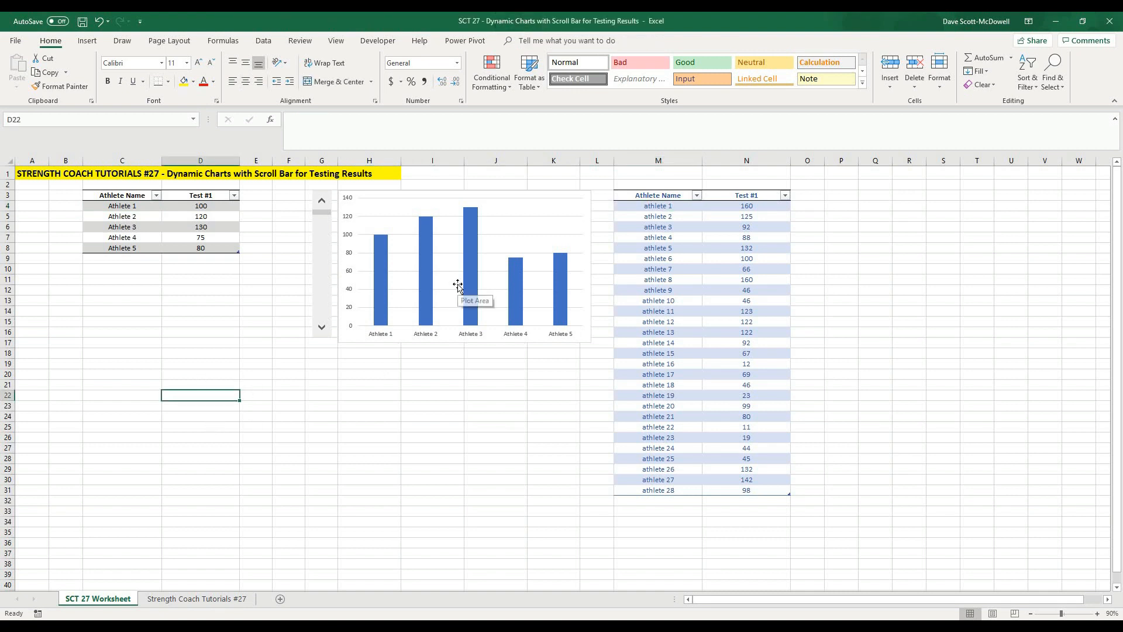
pyautogui.click(164, 332)
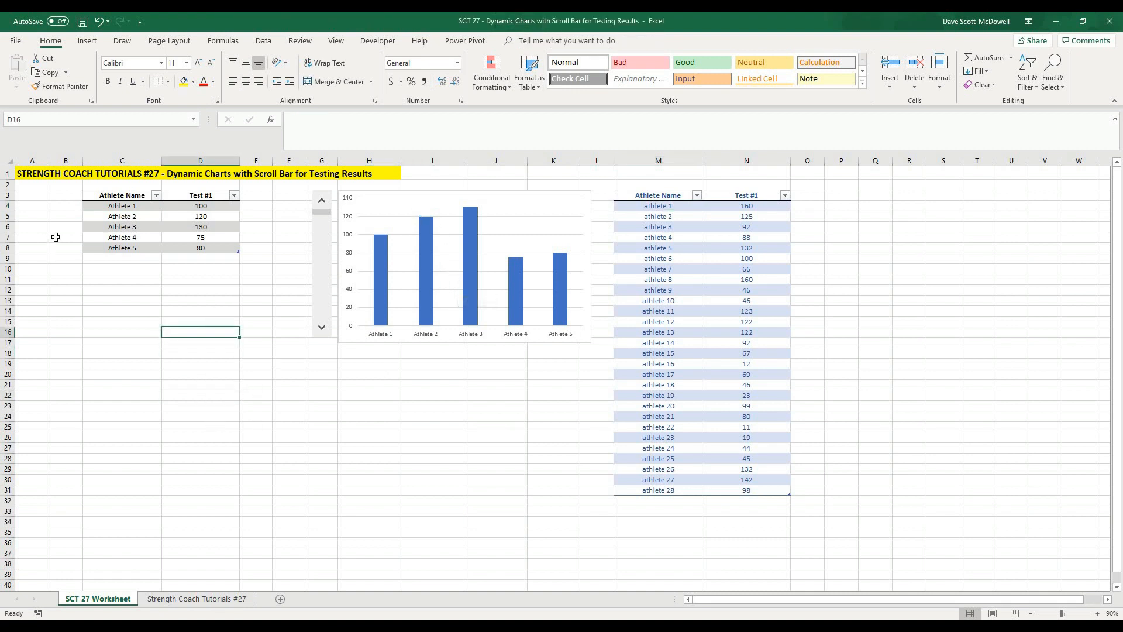
# Step: Enter 1 in cell B4 as the starting index number beside Athlete 1
pyautogui.click(62, 206)
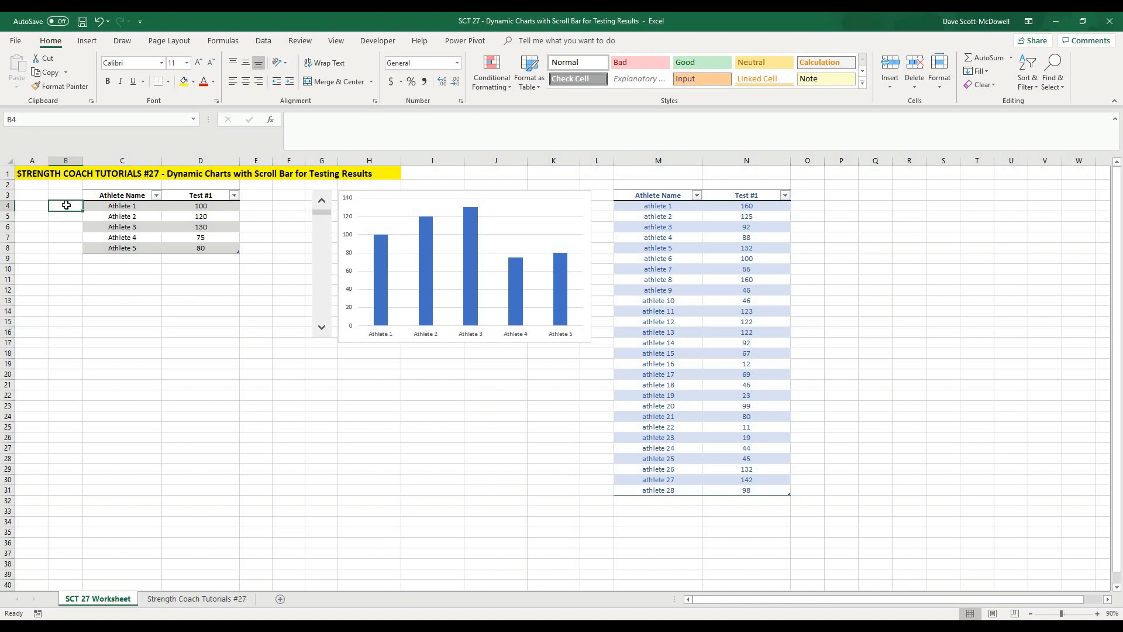
pyautogui.click(119, 292)
pyautogui.click(69, 207)
pyautogui.write('1')
pyautogui.press('Return')
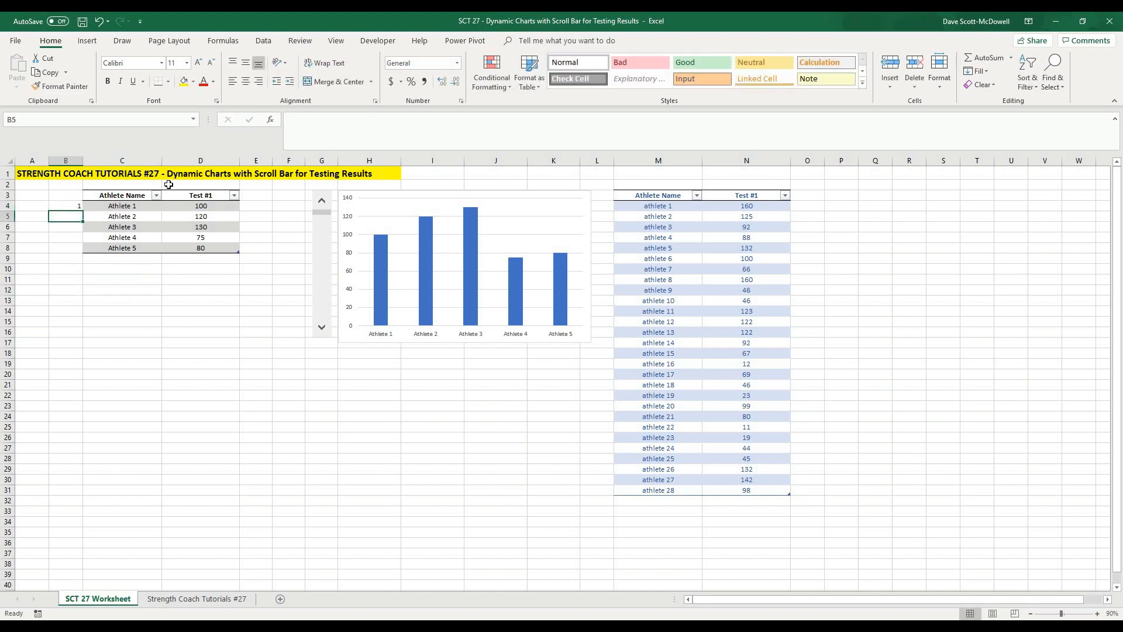
# Step: Enter =B4+1 in cell B5, fill it down to B8, and inspect the copied index formulas
pyautogui.click(71, 206)
pyautogui.click(71, 217)
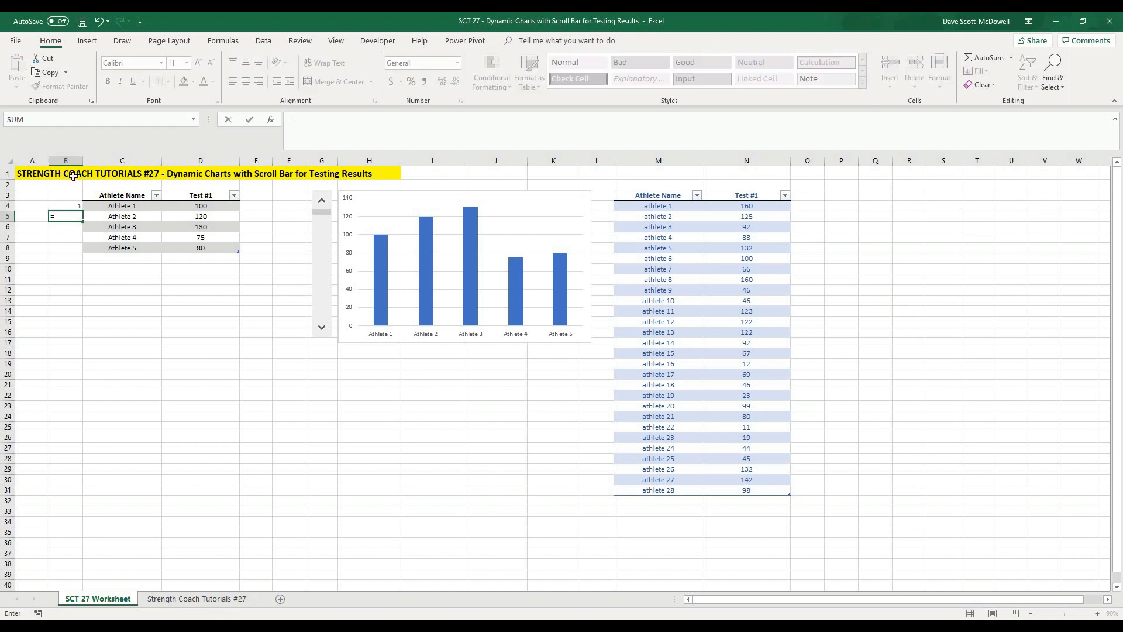
pyautogui.click(60, 205)
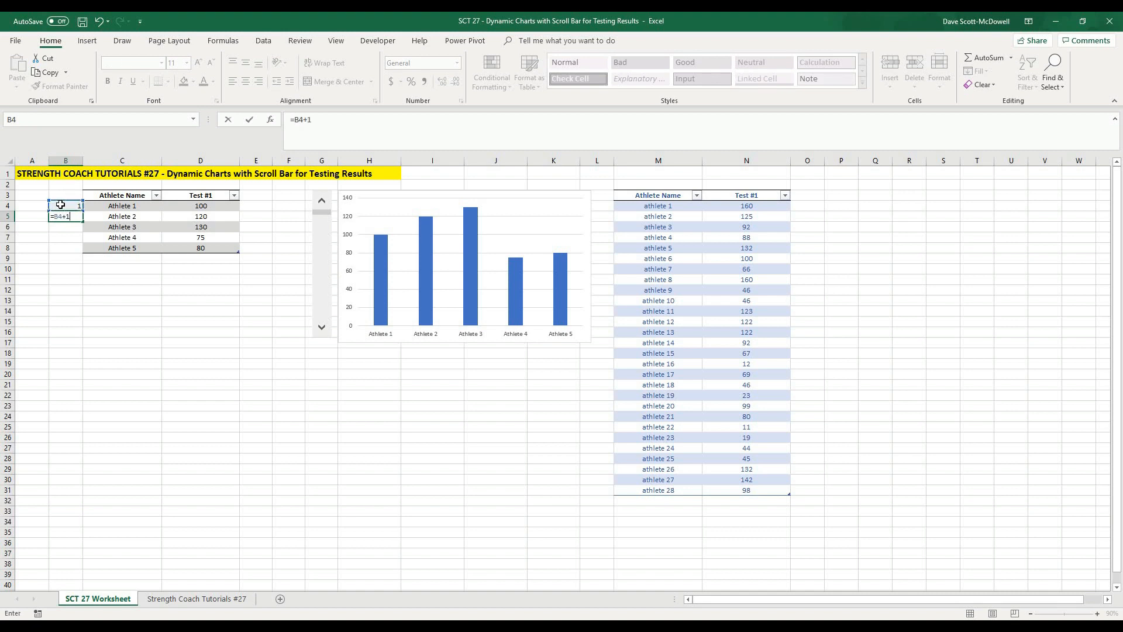
pyautogui.press('Return')
pyautogui.click(75, 217)
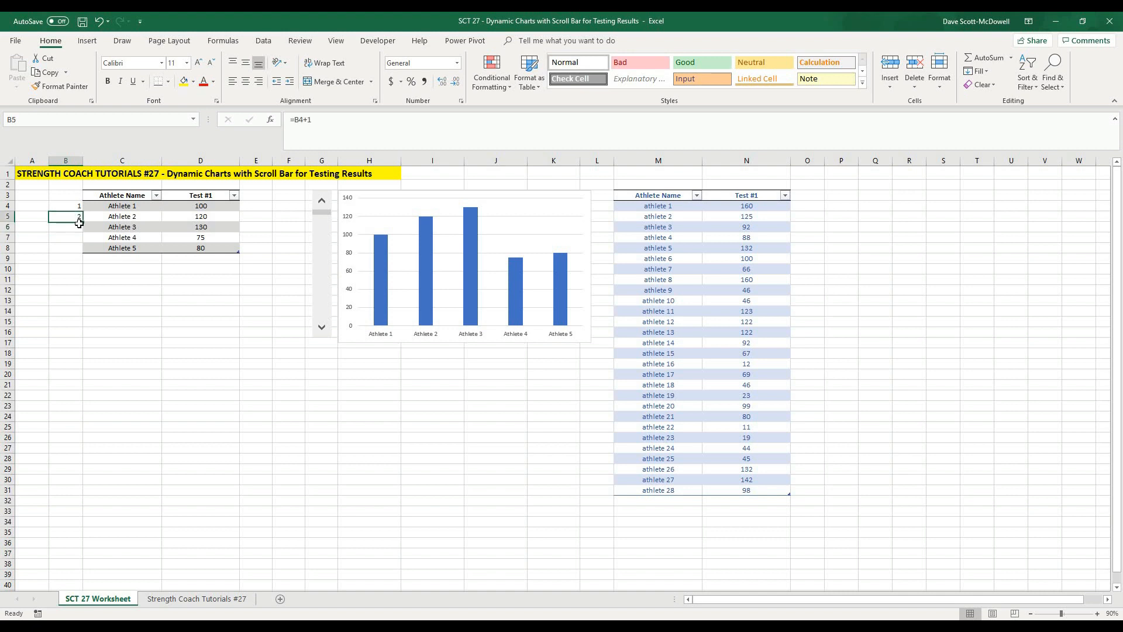
pyautogui.moveTo(83, 222); pyautogui.dragTo(82, 253)
pyautogui.click(155, 286)
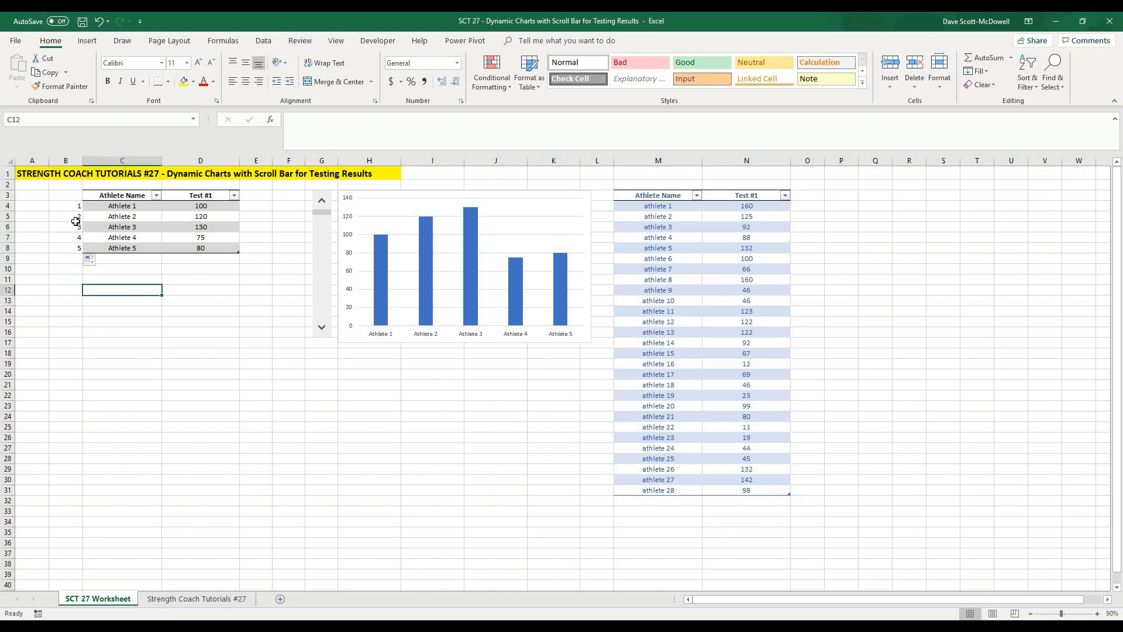
pyautogui.click(75, 213)
pyautogui.press('Down')
pyautogui.press('Down')
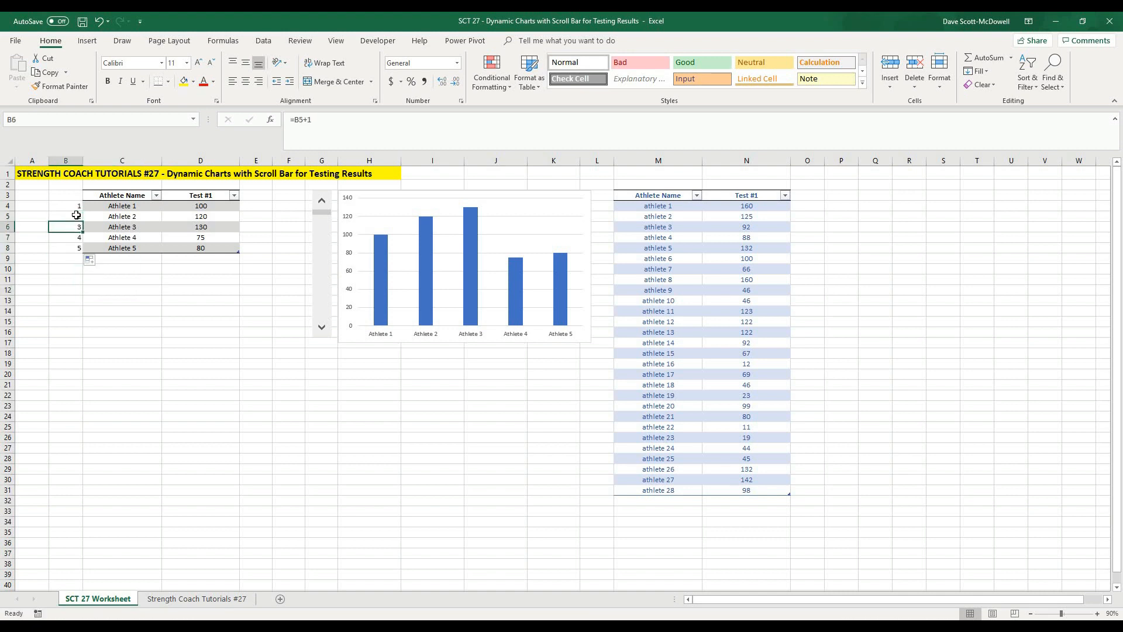
pyautogui.press('Down')
pyautogui.click(138, 310)
# Step: Test the index sequence by setting the starting number in B4 to 10, and restore it to 1
pyautogui.click(66, 206)
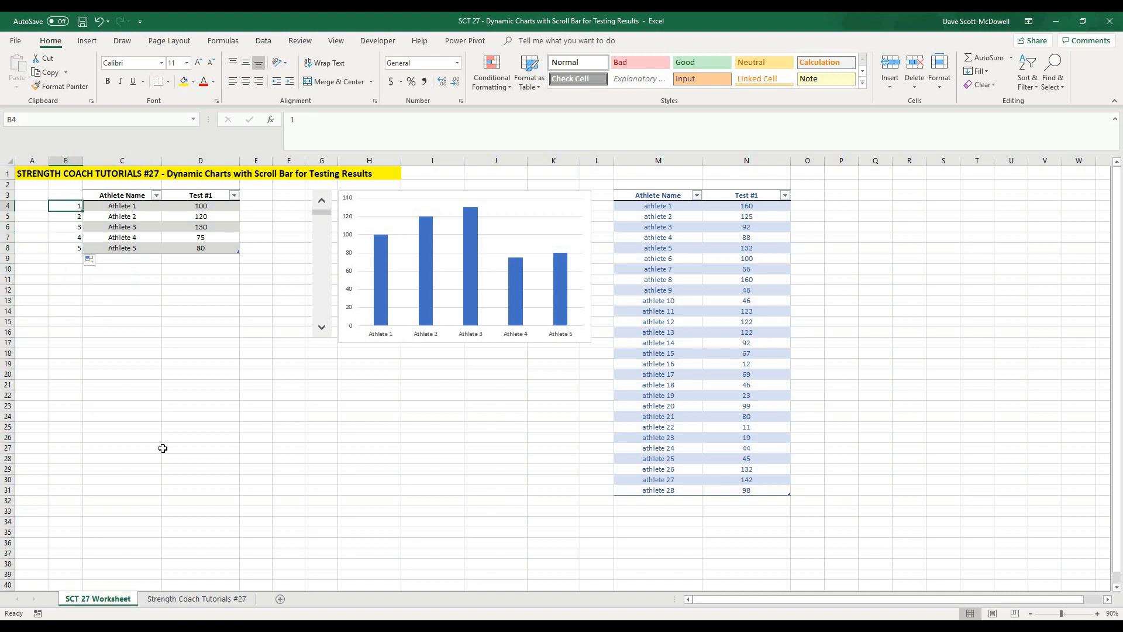
pyautogui.write('10')
pyautogui.press('Return')
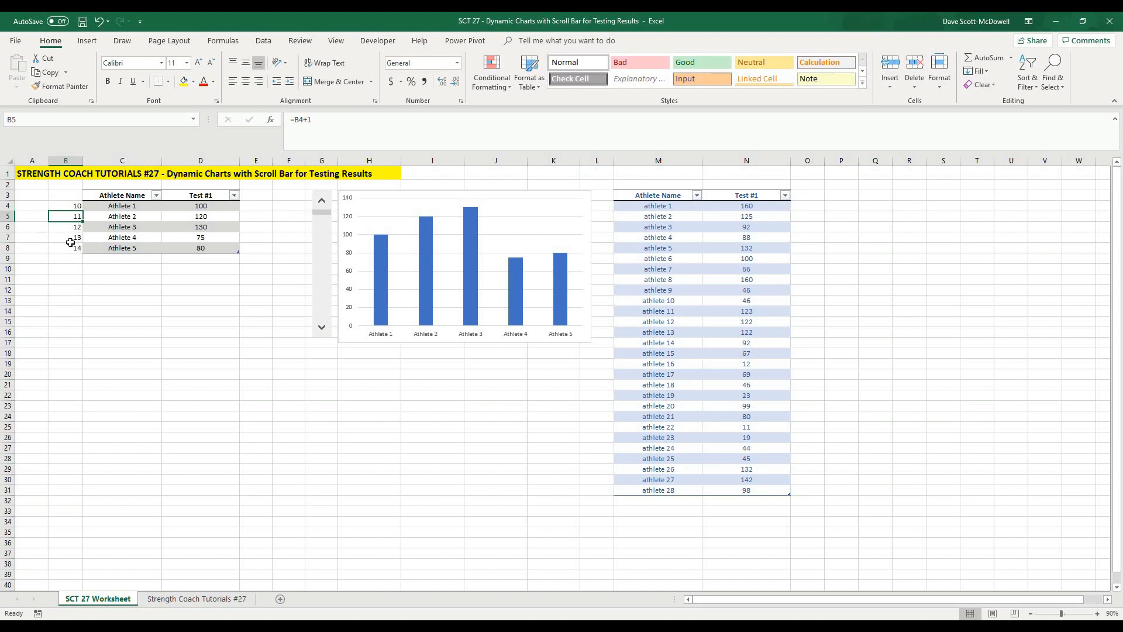
pyautogui.click(106, 290)
pyautogui.click(75, 205)
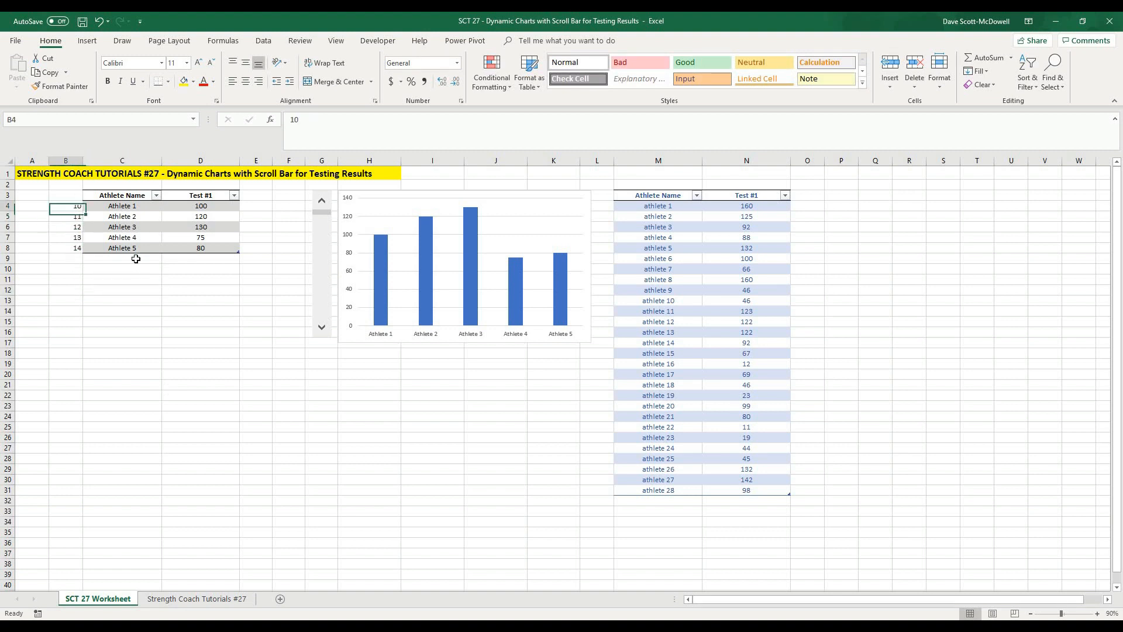
pyautogui.write('1')
pyautogui.press('Return')
pyautogui.click(188, 336)
# Step: Center the index numbers in B4:B8
pyautogui.moveTo(64, 208); pyautogui.dragTo(65, 249)
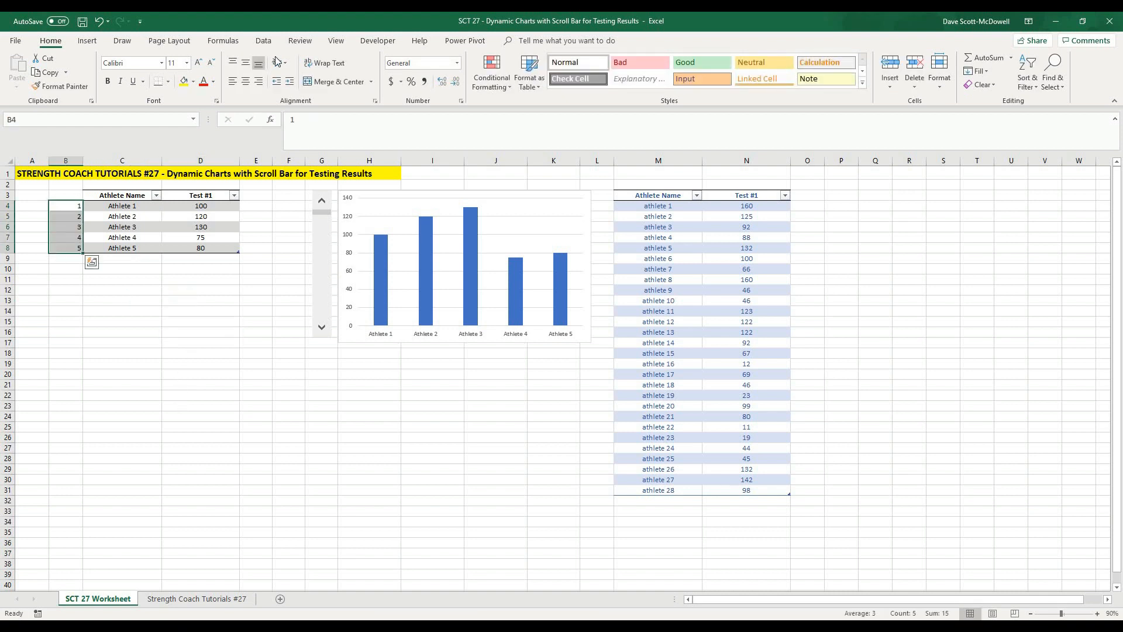
pyautogui.click(211, 362)
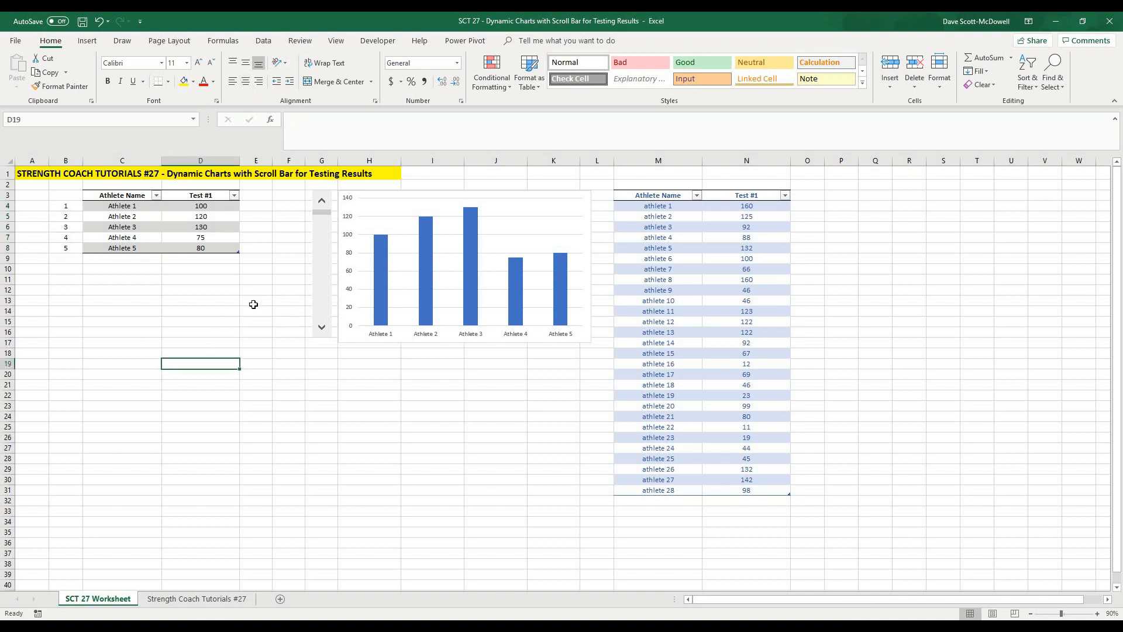
pyautogui.moveTo(68, 207); pyautogui.dragTo(65, 249)
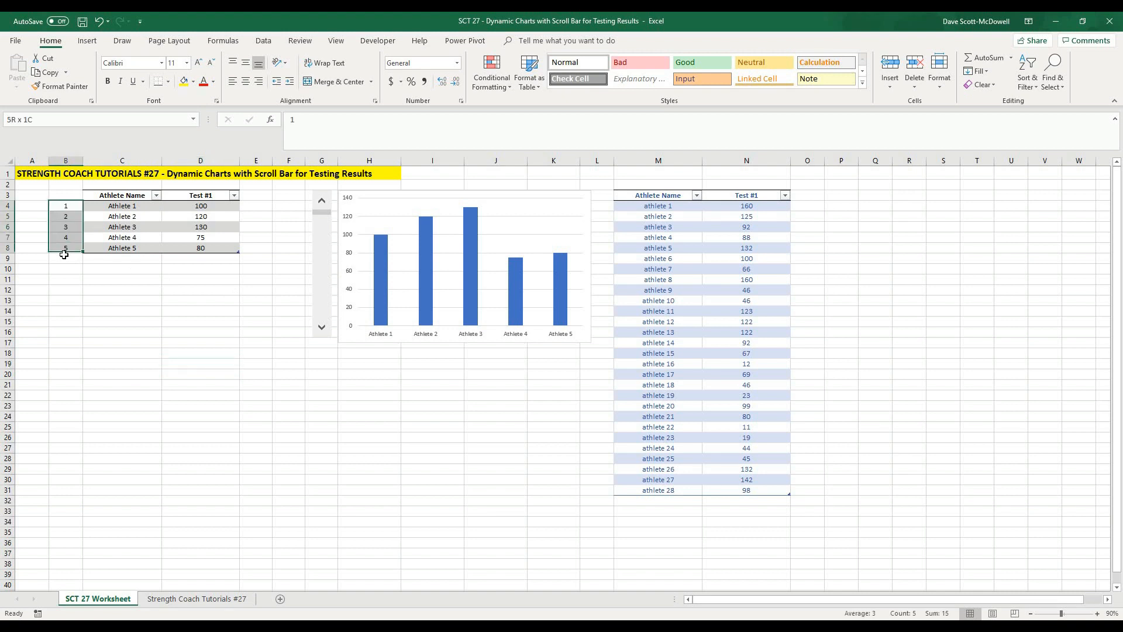
pyautogui.click(117, 279)
# Step: Set the scroll bar's current value to 1, minimum value to 1 and maximum value to 40 in its control settings
pyautogui.click(322, 327)
pyautogui.click(321, 201)
pyautogui.click(275, 265)
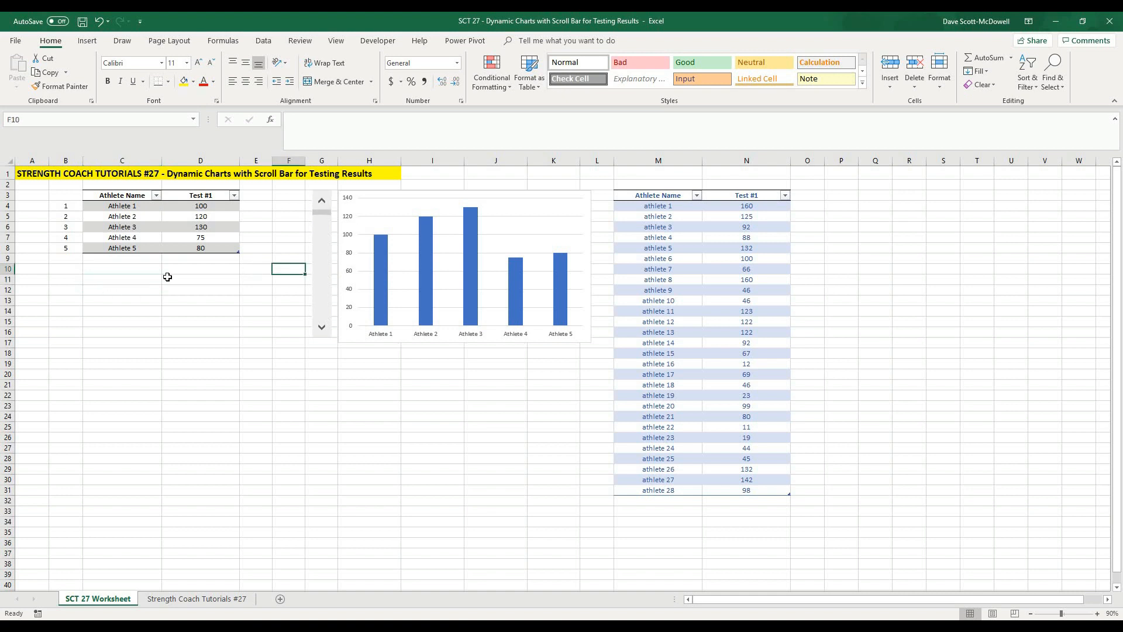
pyautogui.rightClick(324, 241)
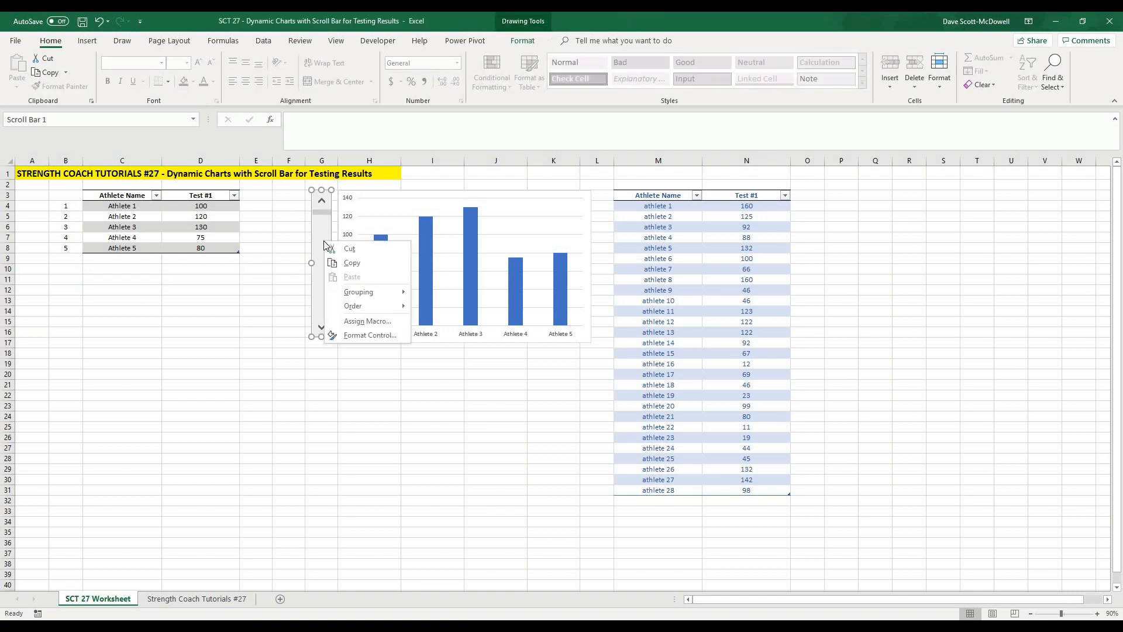
pyautogui.click(348, 338)
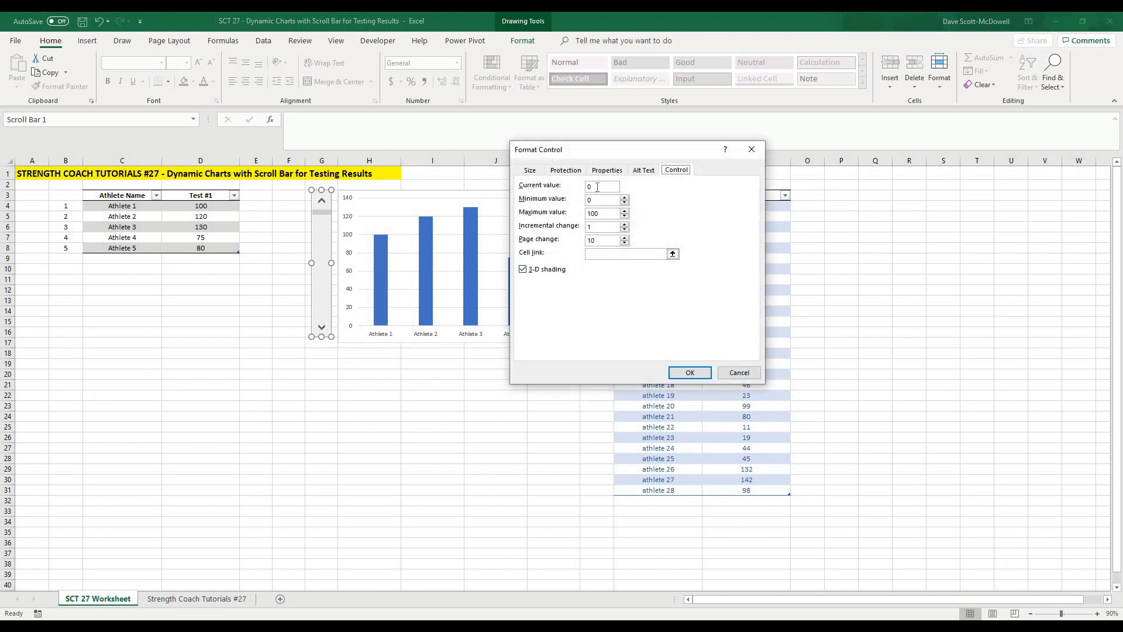
pyautogui.click(597, 187)
pyautogui.write('1')
pyautogui.moveTo(630, 153); pyautogui.dragTo(923, 163)
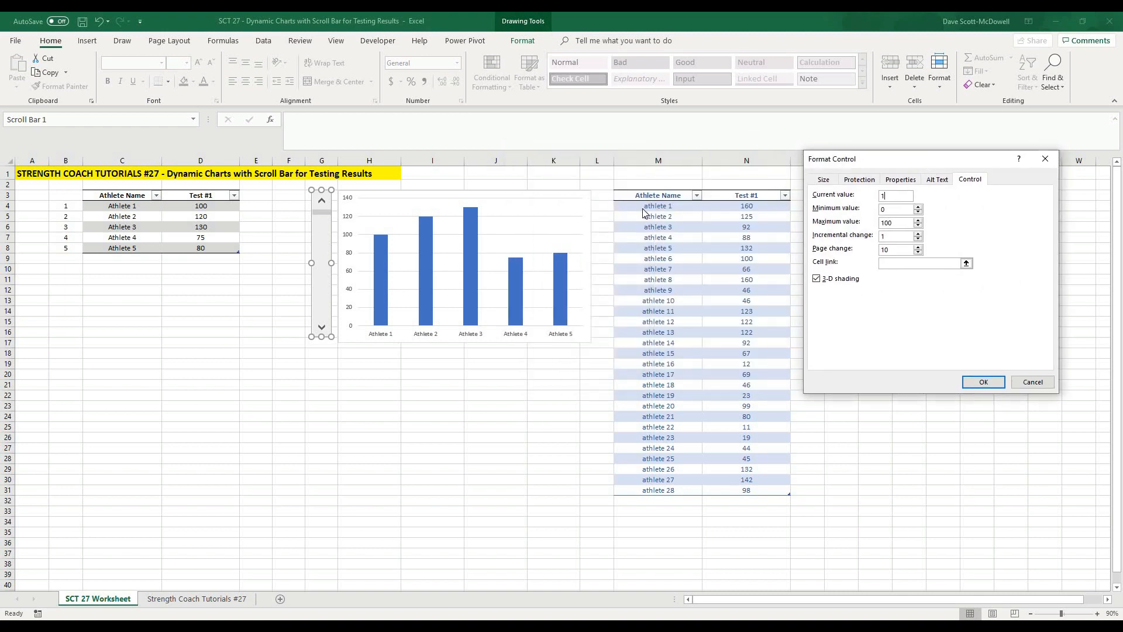
pyautogui.doubleClick(879, 209)
pyautogui.write('1')
pyautogui.doubleClick(882, 224)
# Step: Link the scroll bar to cell $B$4 and apply the control settings
pyautogui.click(966, 263)
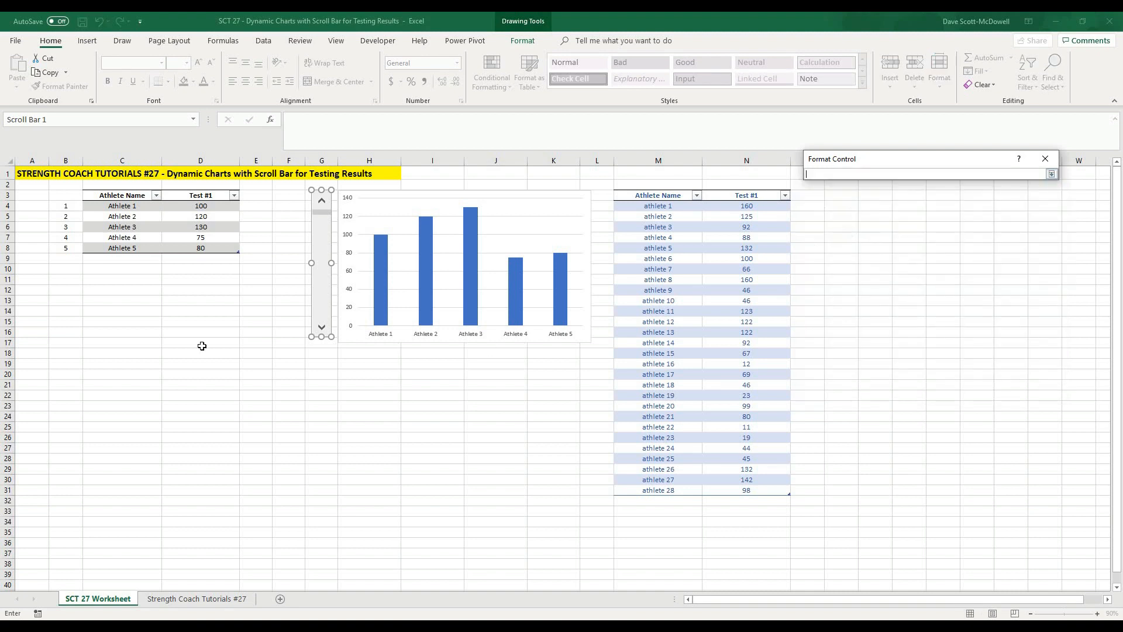
pyautogui.click(67, 203)
pyautogui.press('Return')
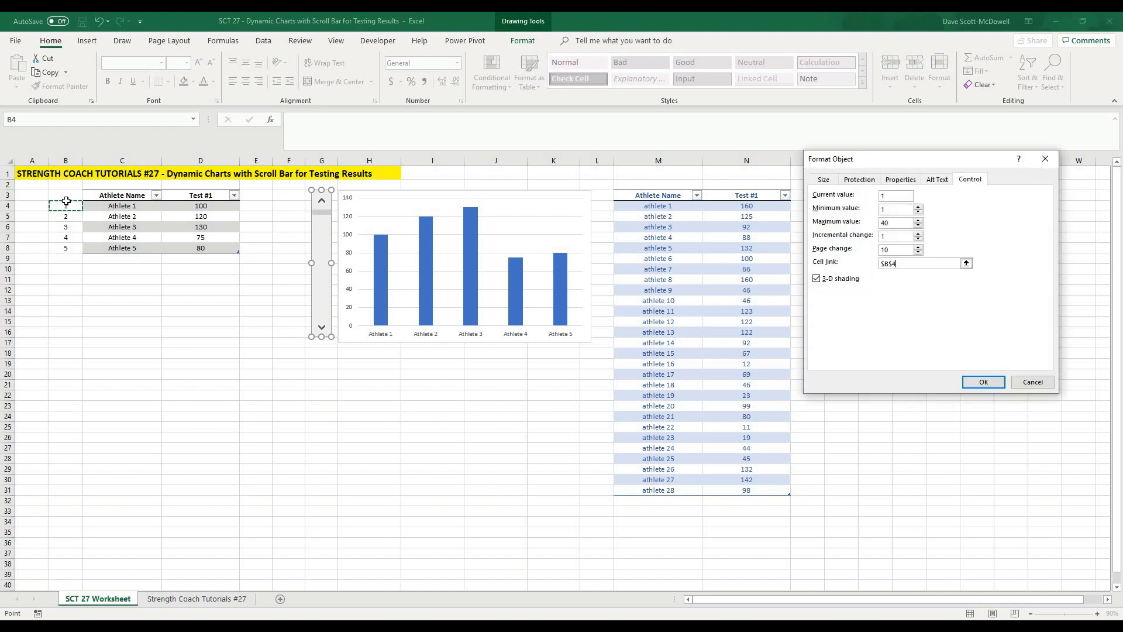
pyautogui.click(982, 382)
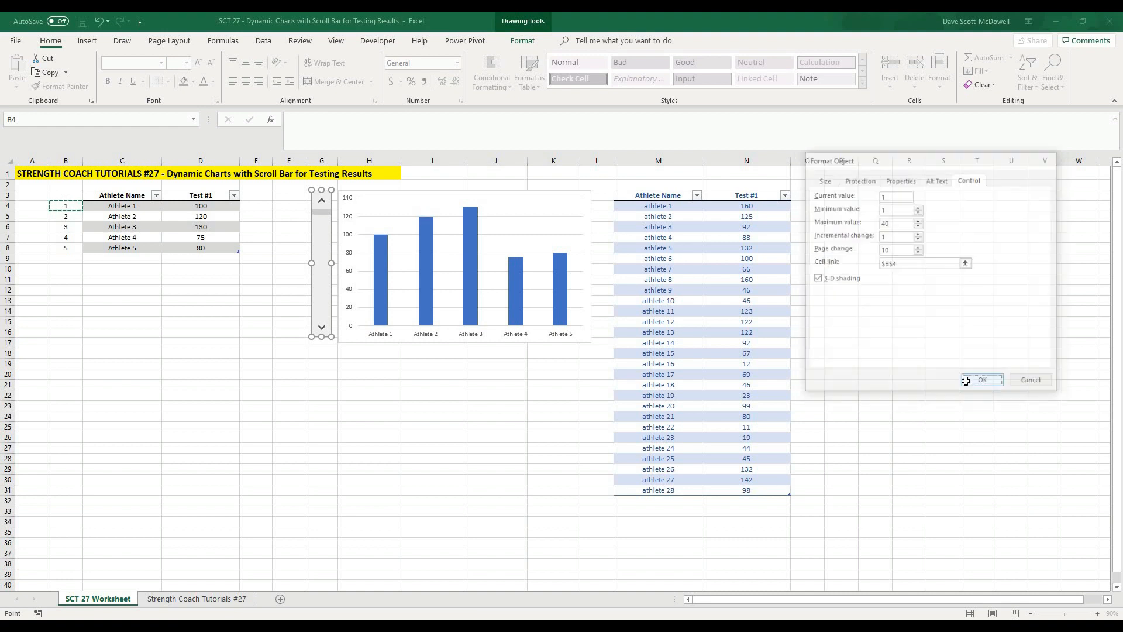
pyautogui.click(146, 315)
# Step: Test the linked scroll bar by stepping through higher index numbers in B4:B8 and returning the starting number to 1
pyautogui.click(322, 327)
pyautogui.doubleClick(322, 327)
pyautogui.doubleClick(322, 327)
pyautogui.click(321, 327)
pyautogui.click(322, 327)
pyautogui.moveTo(68, 204); pyautogui.dragTo(62, 246)
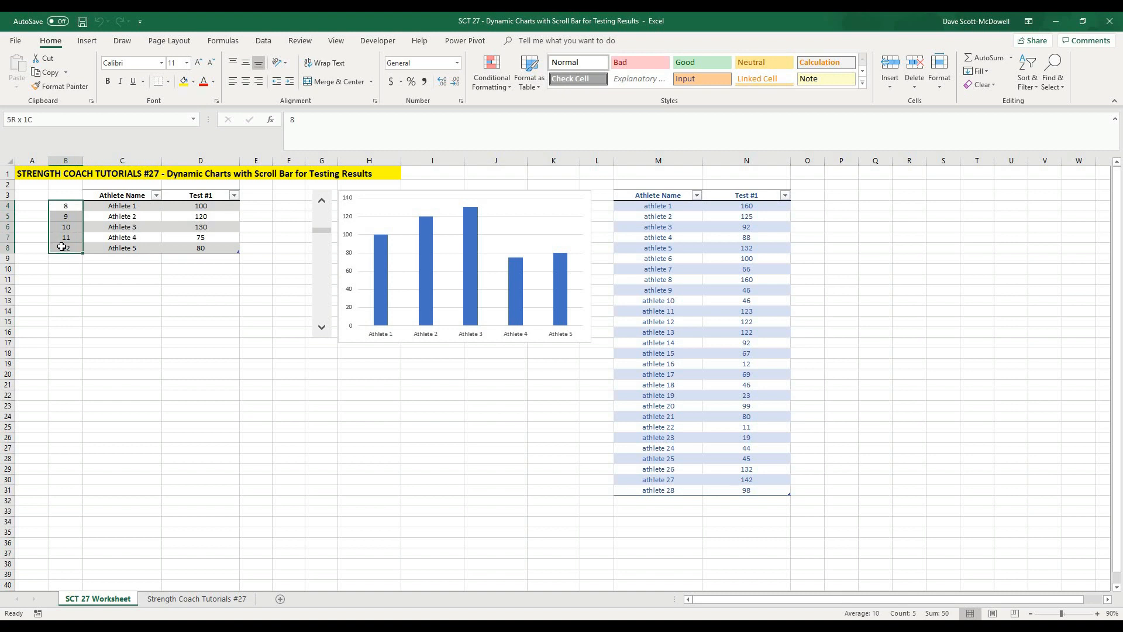
pyautogui.click(168, 270)
pyautogui.doubleClick(321, 328)
pyautogui.click(322, 327)
pyautogui.click(322, 328)
pyautogui.click(322, 327)
pyautogui.doubleClick(321, 327)
pyautogui.click(321, 328)
pyautogui.click(322, 328)
pyautogui.click(322, 329)
pyautogui.click(322, 329)
pyautogui.click(322, 328)
pyautogui.click(321, 329)
pyautogui.click(321, 328)
pyautogui.doubleClick(322, 329)
pyautogui.click(322, 329)
pyautogui.click(321, 328)
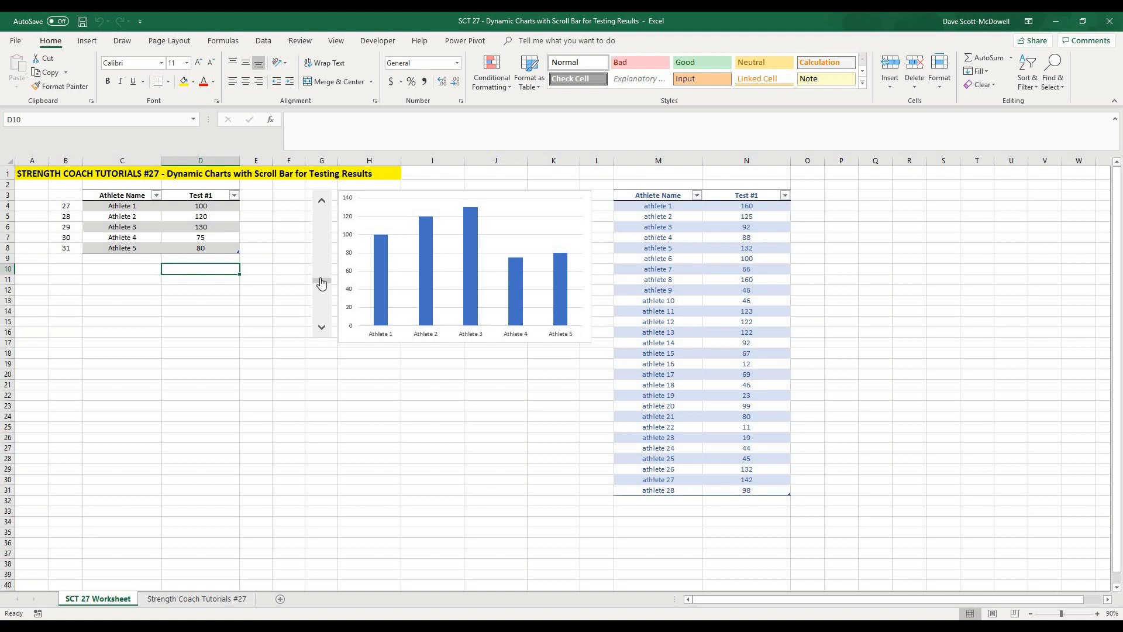
pyautogui.moveTo(321, 281); pyautogui.dragTo(325, 250)
pyautogui.moveTo(334, 210); pyautogui.dragTo(325, 200)
pyautogui.click(183, 310)
pyautogui.click(52, 206)
pyautogui.click(54, 217)
pyautogui.click(55, 226)
pyautogui.click(111, 330)
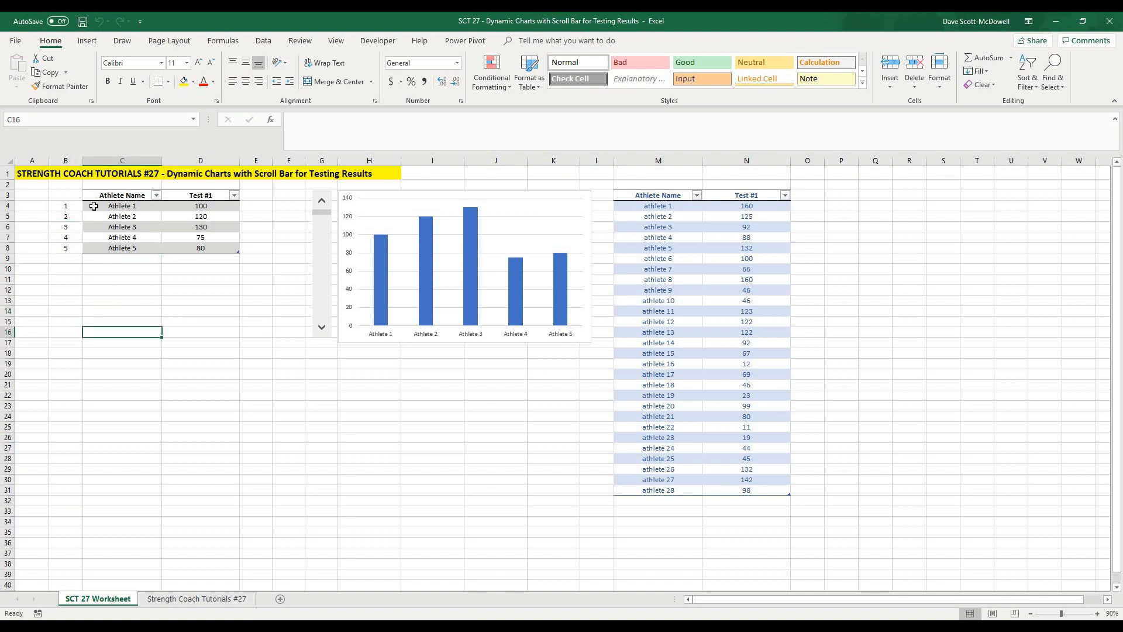
# Step: Enter =INDEX(TBLWorksheetData,B4,1) in cell C4 to pull the first athlete name from the large data table
pyautogui.moveTo(635, 206); pyautogui.dragTo(707, 480)
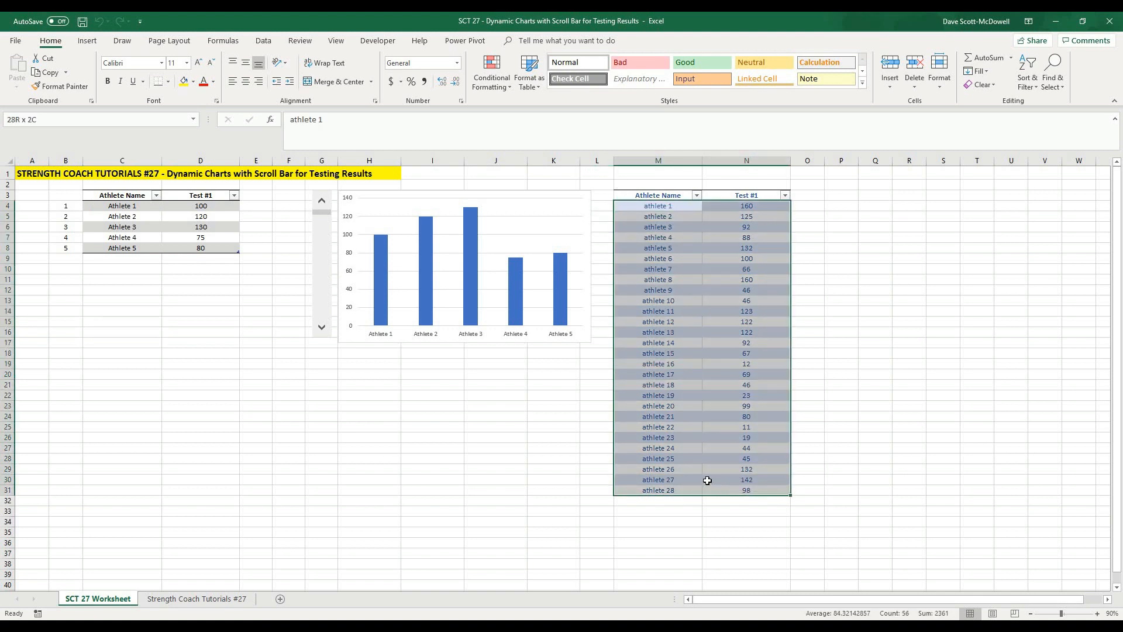
pyautogui.click(255, 468)
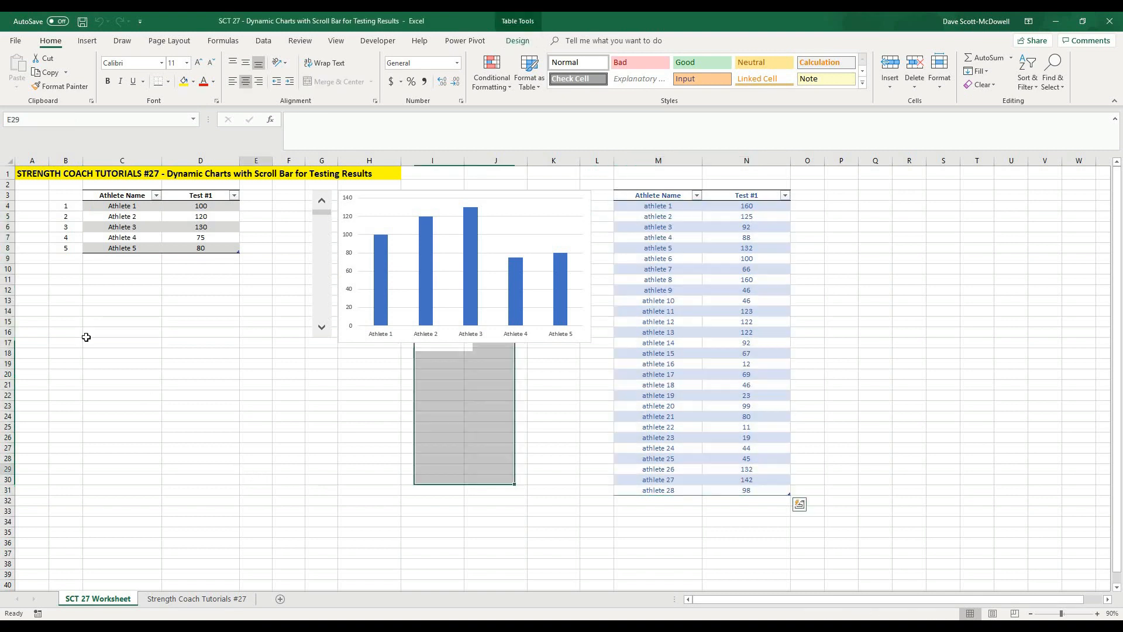
pyautogui.click(99, 208)
pyautogui.moveTo(325, 120); pyautogui.dragTo(291, 121)
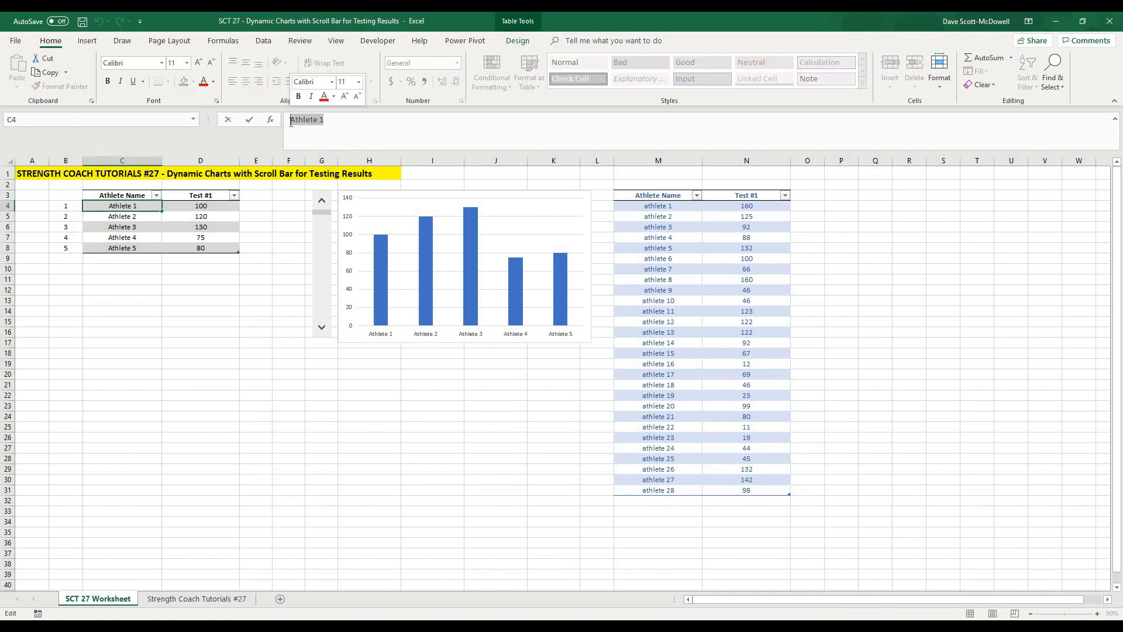
pyautogui.write('=index')
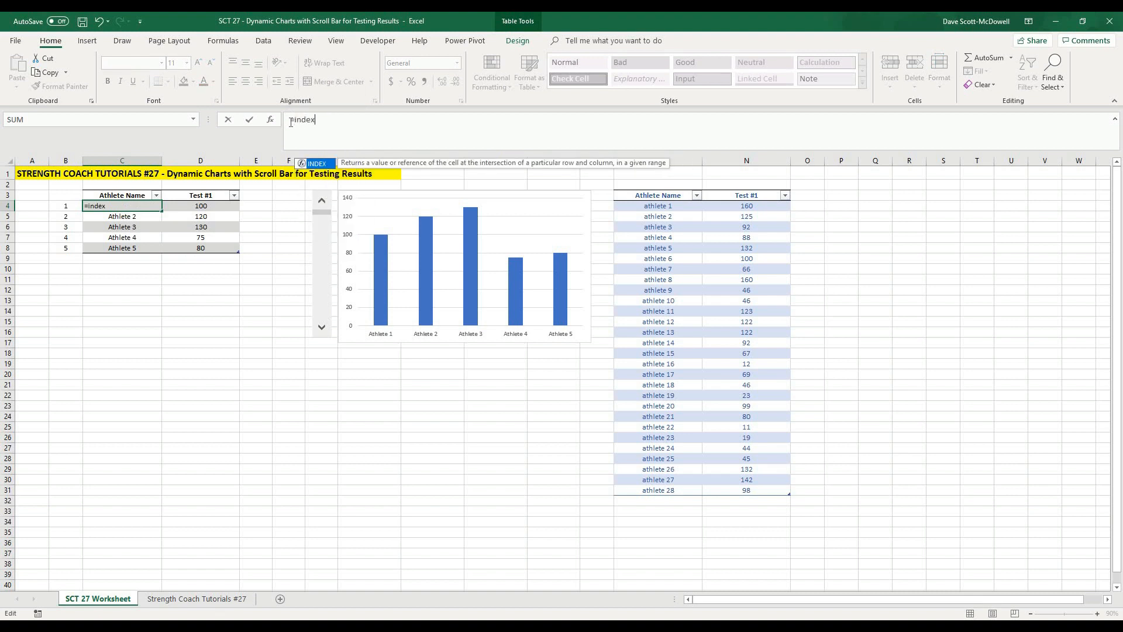
pyautogui.write('(')
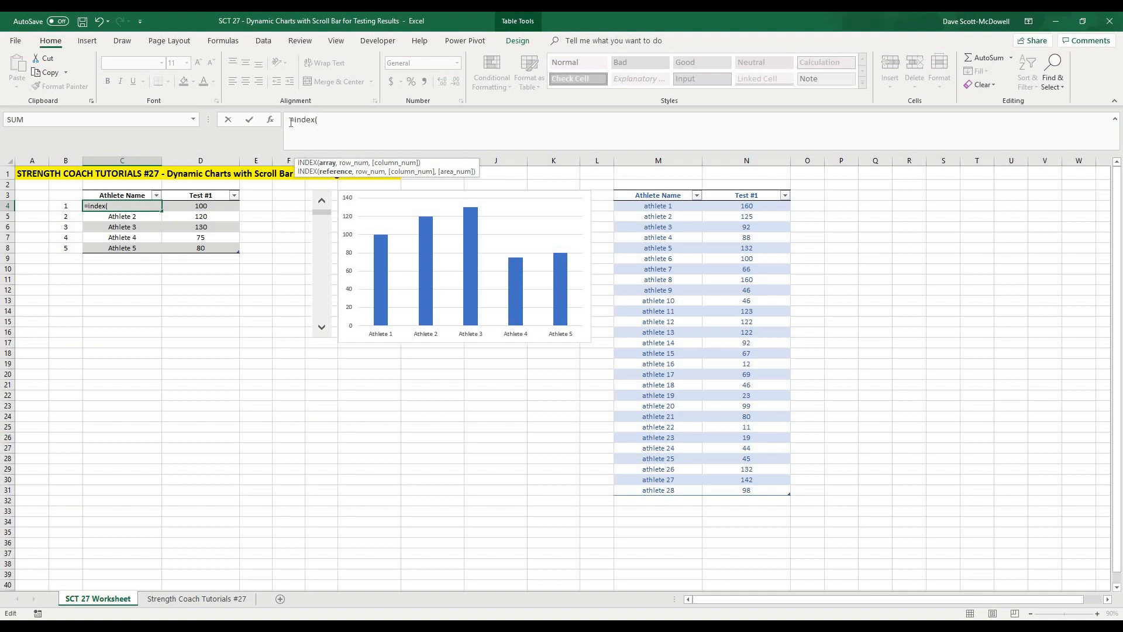
pyautogui.write('tbl')
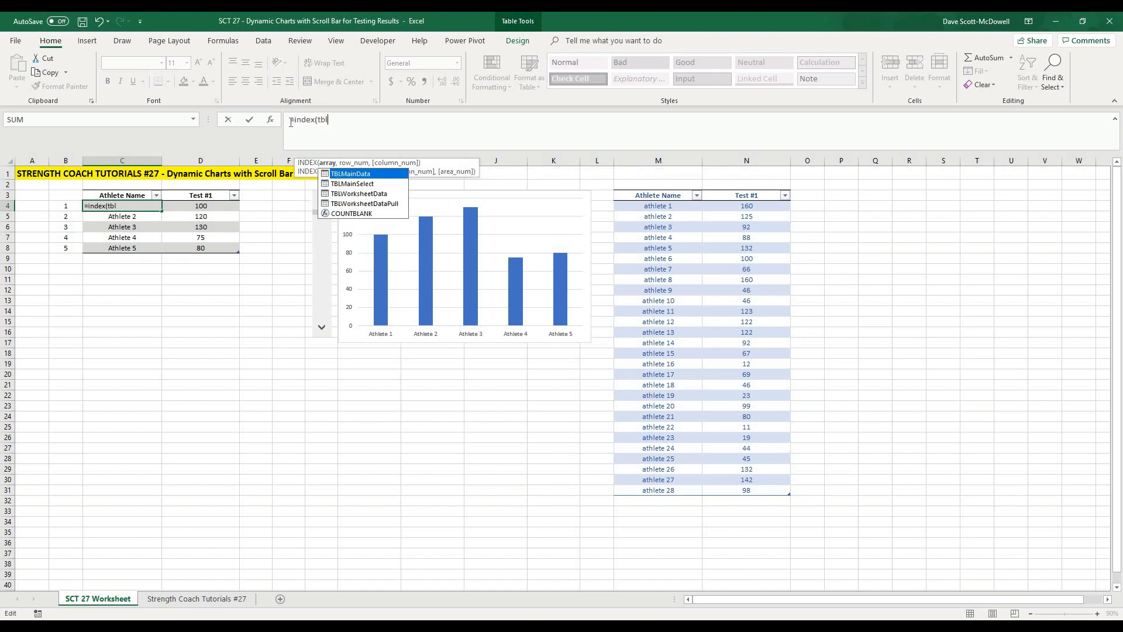
pyautogui.doubleClick(359, 195)
pyautogui.write(',')
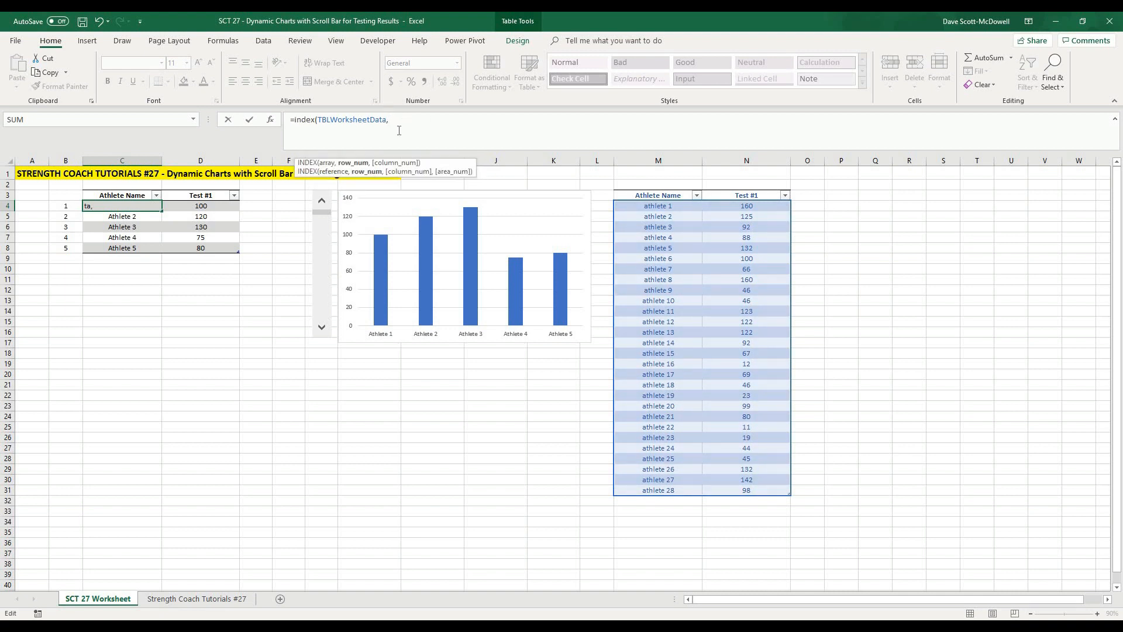
pyautogui.click(65, 206)
pyautogui.write(',')
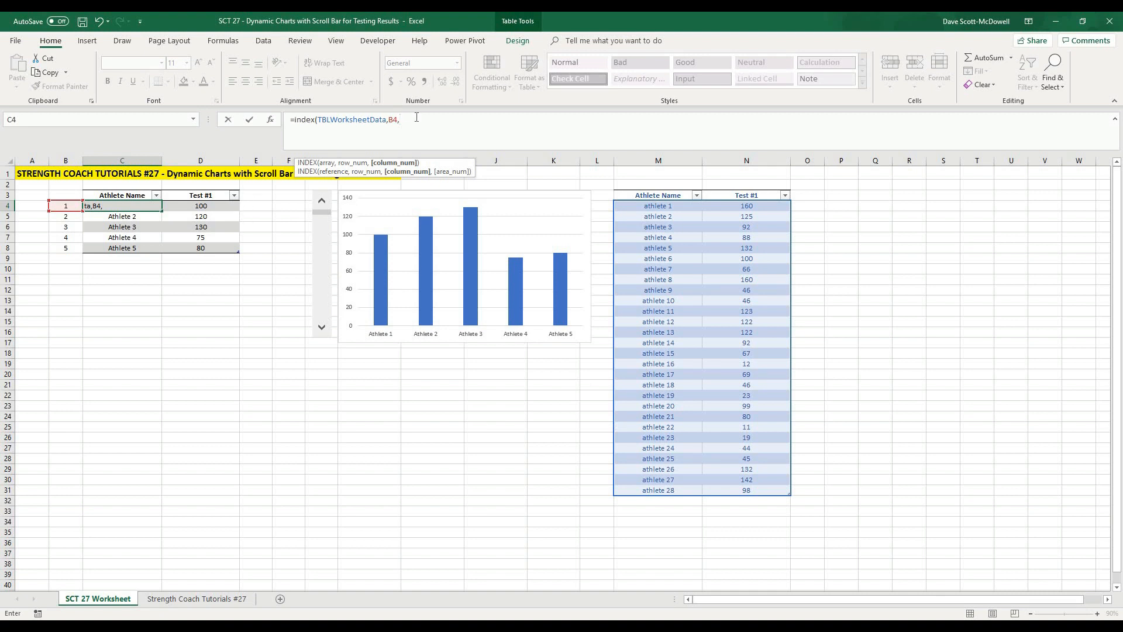
pyautogui.write('1)')
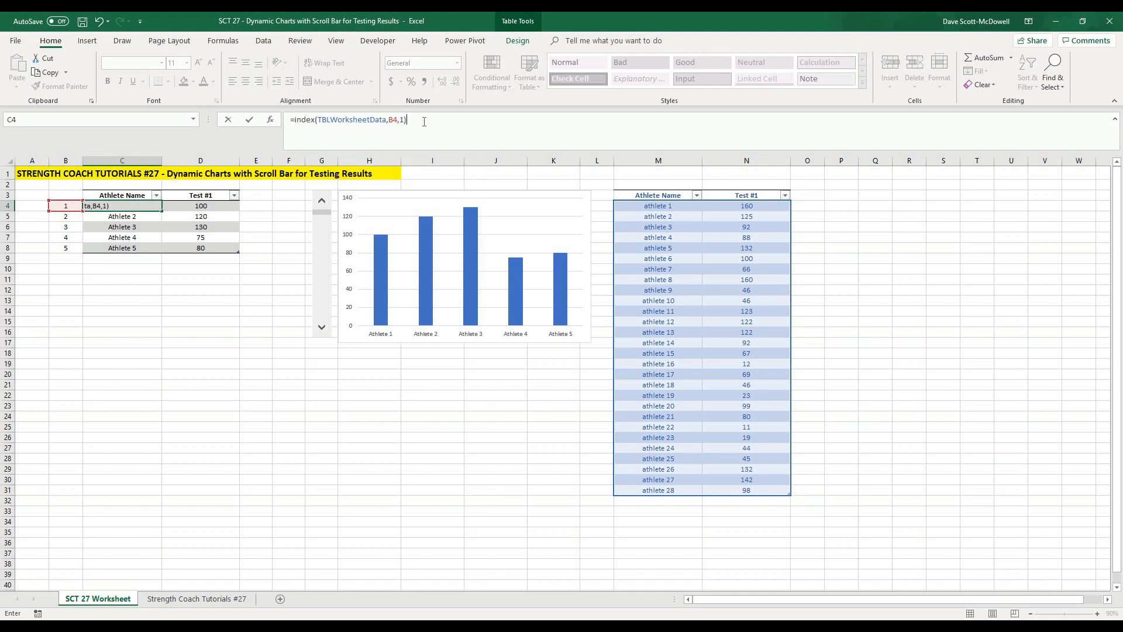
pyautogui.press('Return')
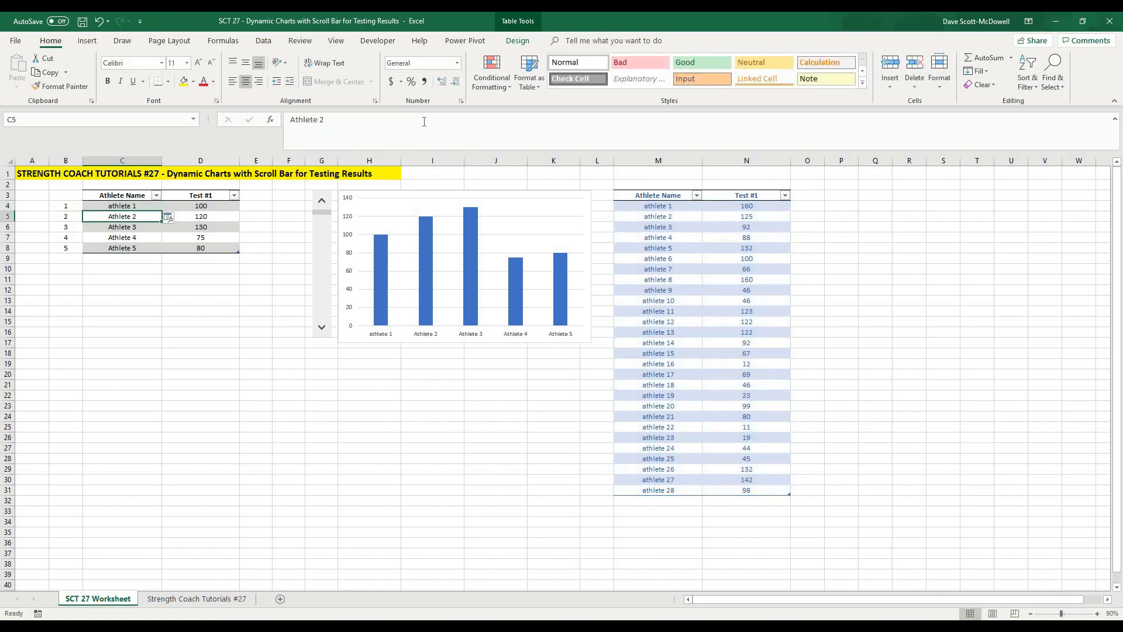
# Step: Scroll through the index numbers and back to 1 to check how the name in C4 and the first chart label respond
pyautogui.click(323, 330)
pyautogui.click(323, 330)
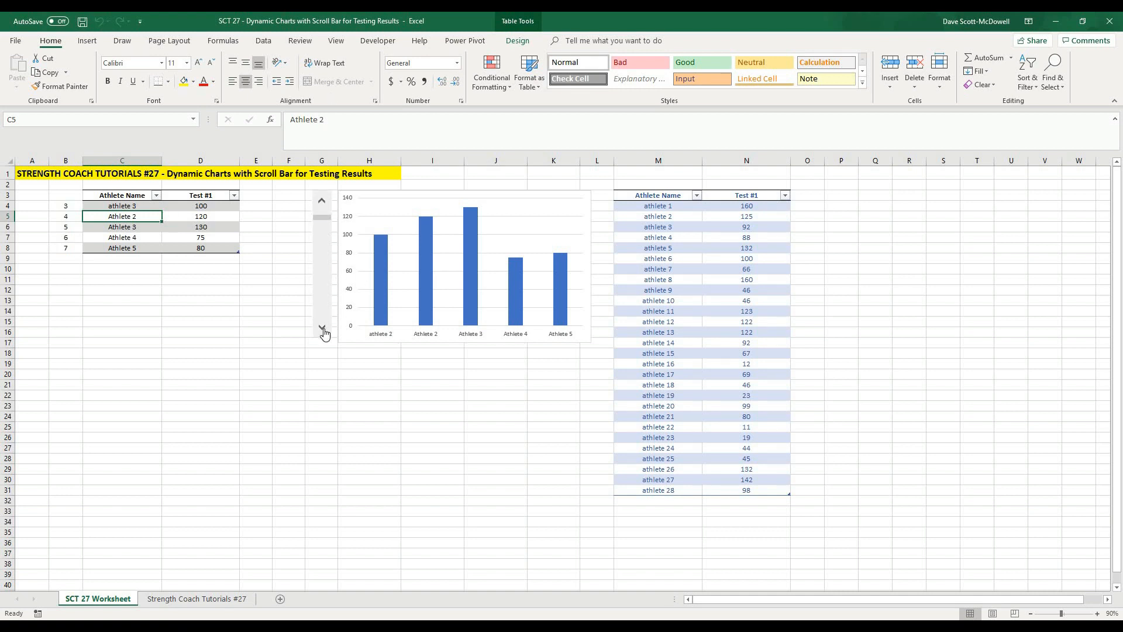
pyautogui.click(143, 206)
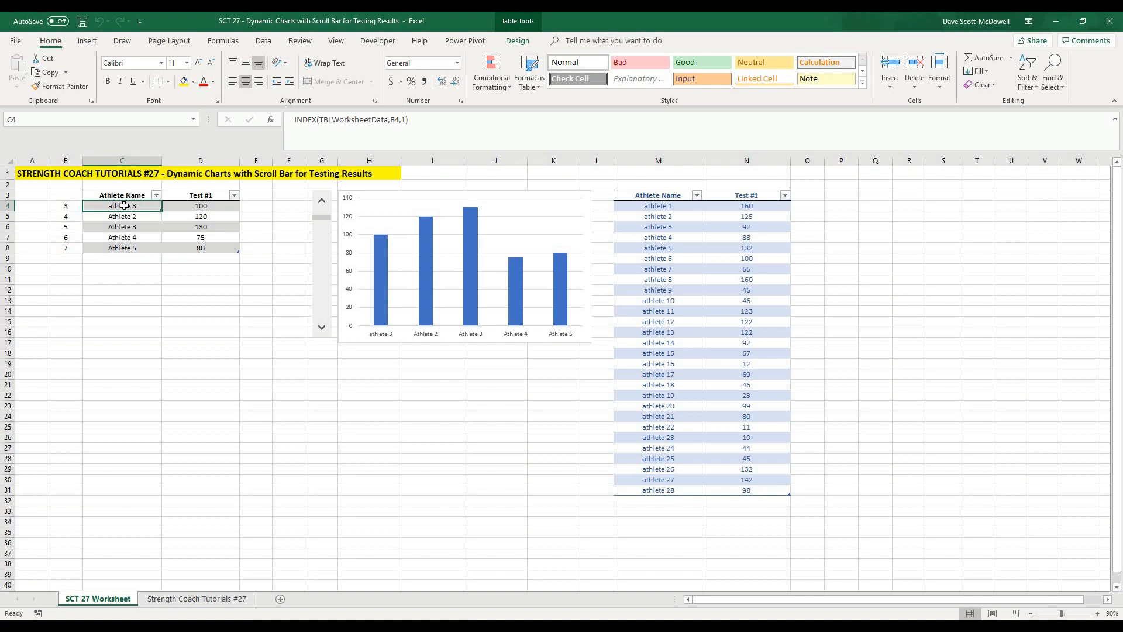
pyautogui.click(323, 330)
pyautogui.click(323, 330)
pyautogui.click(323, 331)
pyautogui.click(323, 331)
pyautogui.click(323, 330)
pyautogui.click(323, 331)
pyautogui.click(323, 330)
pyautogui.click(323, 330)
pyautogui.click(323, 330)
pyautogui.click(323, 330)
pyautogui.click(323, 330)
pyautogui.click(322, 330)
pyautogui.click(322, 330)
pyautogui.click(323, 331)
pyautogui.click(323, 331)
pyautogui.click(322, 330)
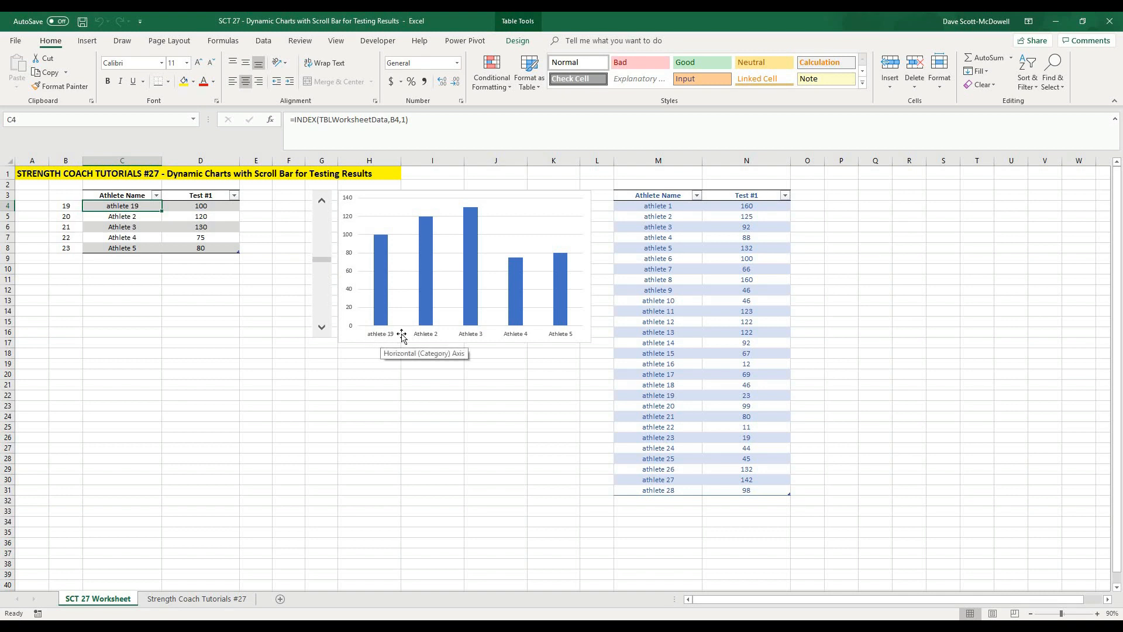
pyautogui.click(321, 331)
pyautogui.click(321, 330)
pyautogui.click(321, 331)
pyautogui.click(321, 330)
pyautogui.click(321, 330)
pyautogui.click(321, 330)
pyautogui.click(321, 331)
pyautogui.moveTo(321, 280); pyautogui.dragTo(319, 209)
# Step: Fill the INDEX formula from C4 down to C8 for the remaining athlete names
pyautogui.click(233, 302)
pyautogui.click(138, 206)
pyautogui.moveTo(162, 211); pyautogui.dragTo(150, 251)
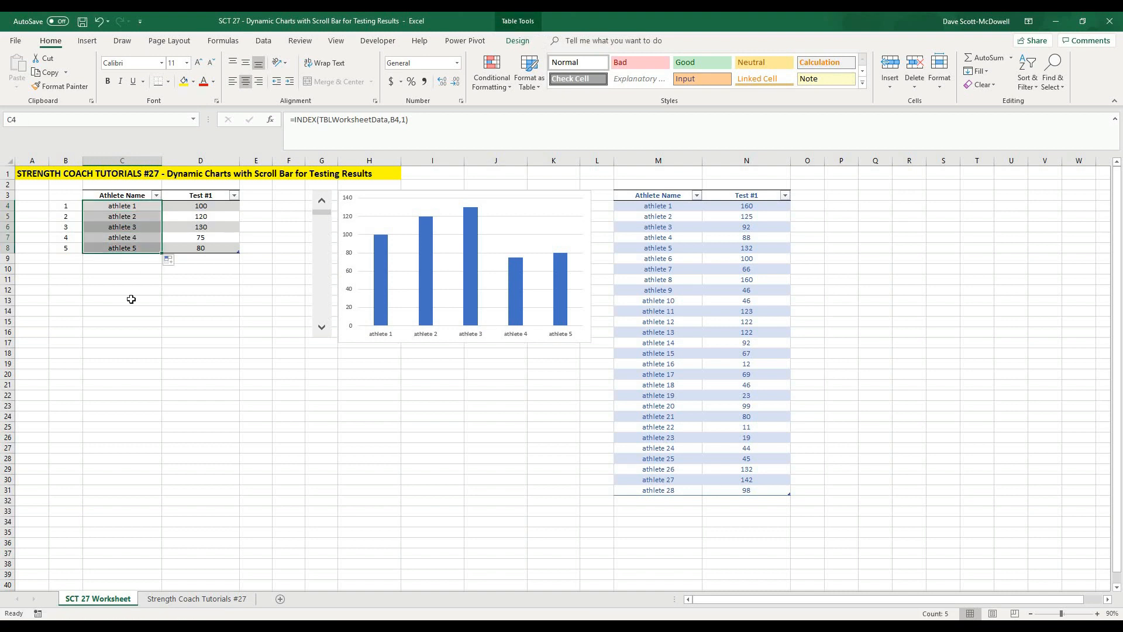
# Step: Scroll through the index numbers and back to 1 to check the athlete names in C4:C8 and the chart labels
pyautogui.click(131, 299)
pyautogui.click(325, 329)
pyautogui.click(325, 331)
pyautogui.click(326, 333)
pyautogui.click(323, 327)
pyautogui.click(322, 328)
pyautogui.click(322, 328)
pyautogui.click(322, 328)
pyautogui.click(323, 327)
pyautogui.click(323, 328)
pyautogui.click(322, 327)
pyautogui.moveTo(325, 330); pyautogui.dragTo(325, 330)
pyautogui.moveTo(327, 272); pyautogui.dragTo(321, 211)
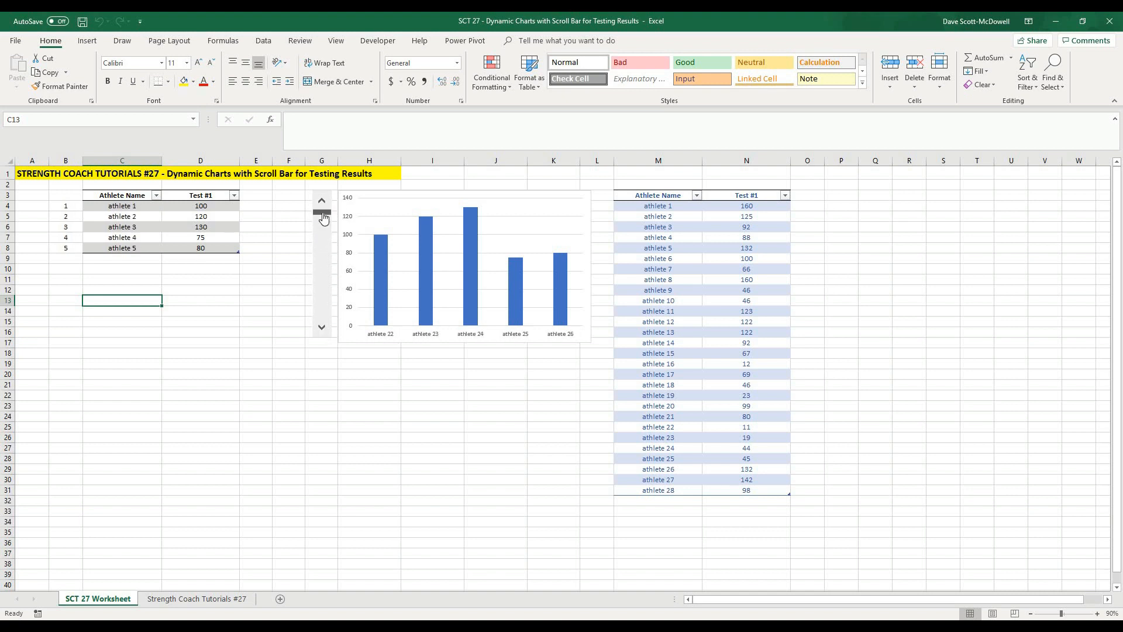
# Step: Enter =INDEX(TBLWorksheetData,B4,2) in cell D4 to pull the first athlete's Test #1 result from the large data table
pyautogui.click(190, 206)
pyautogui.click(290, 123)
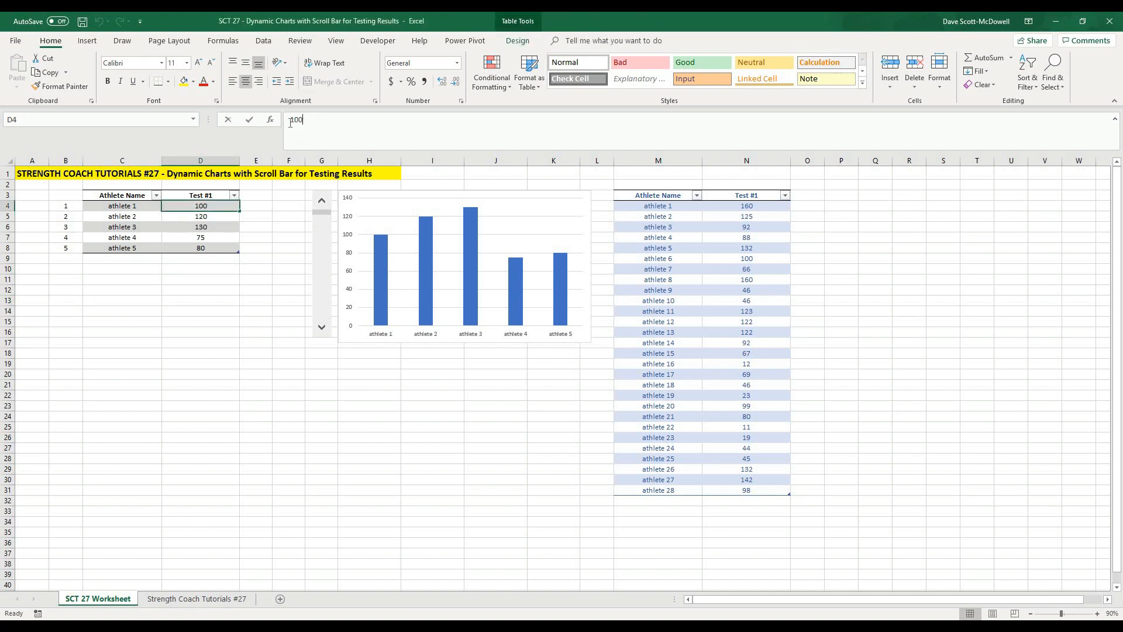
pyautogui.doubleClick(286, 120)
pyautogui.write('=index(')
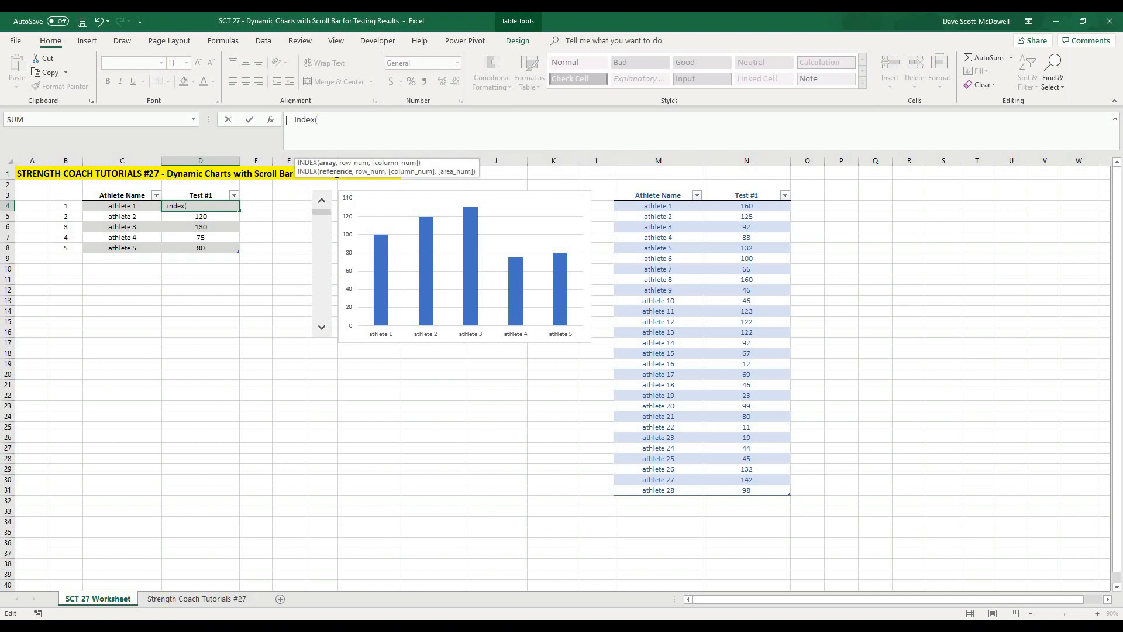
pyautogui.write('tbl')
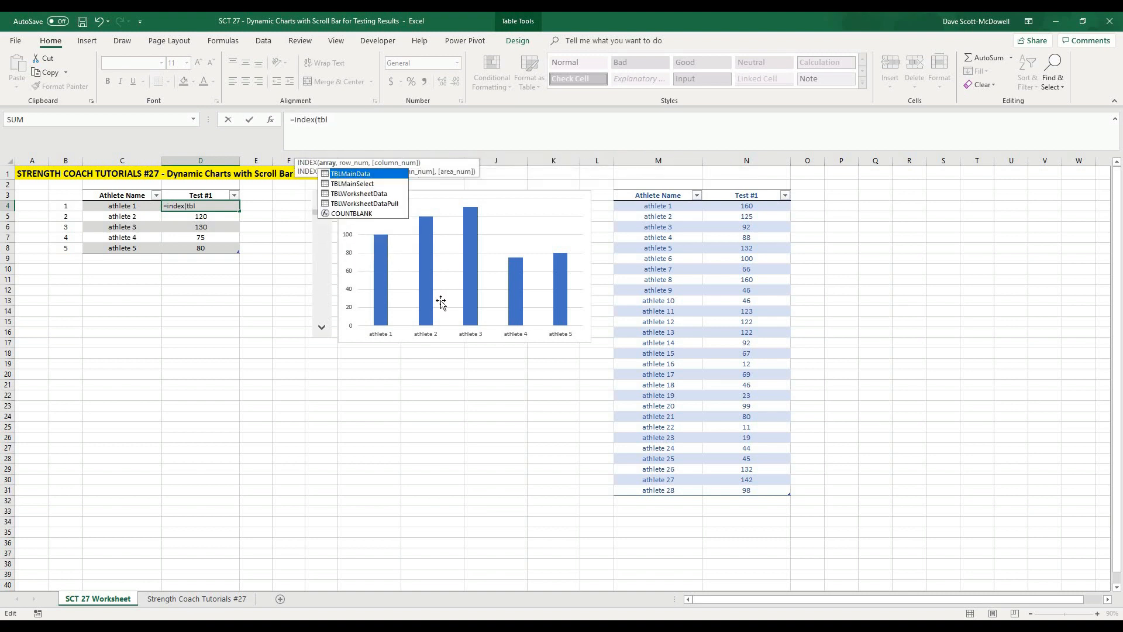
pyautogui.doubleClick(380, 194)
pyautogui.click(399, 121)
pyautogui.write(',')
pyautogui.click(66, 207)
pyautogui.write(',')
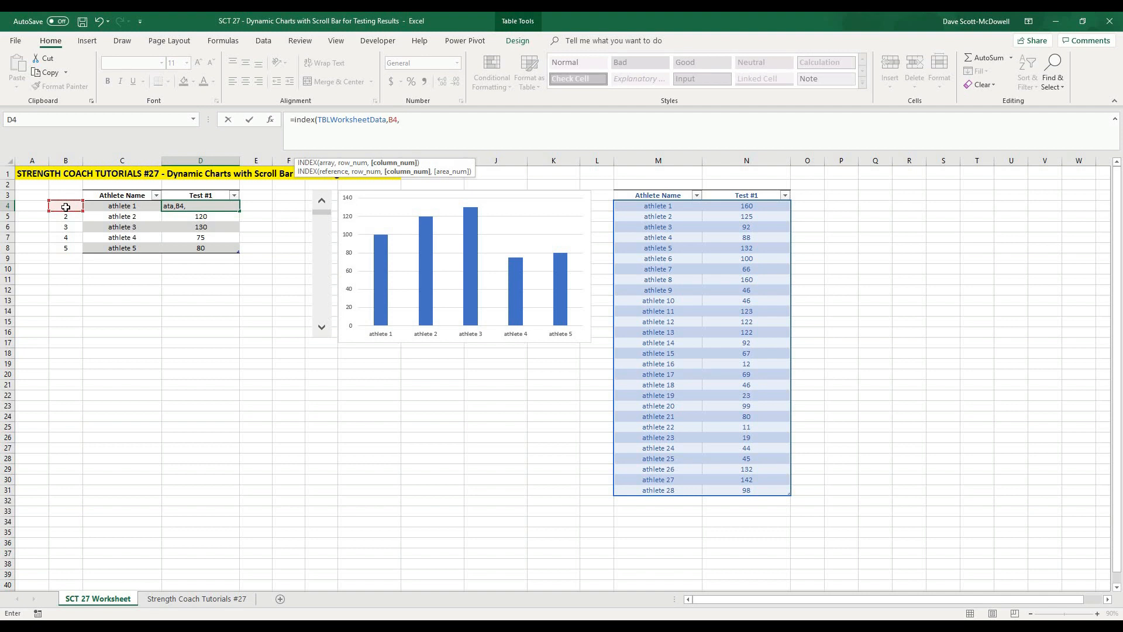
pyautogui.write('2)')
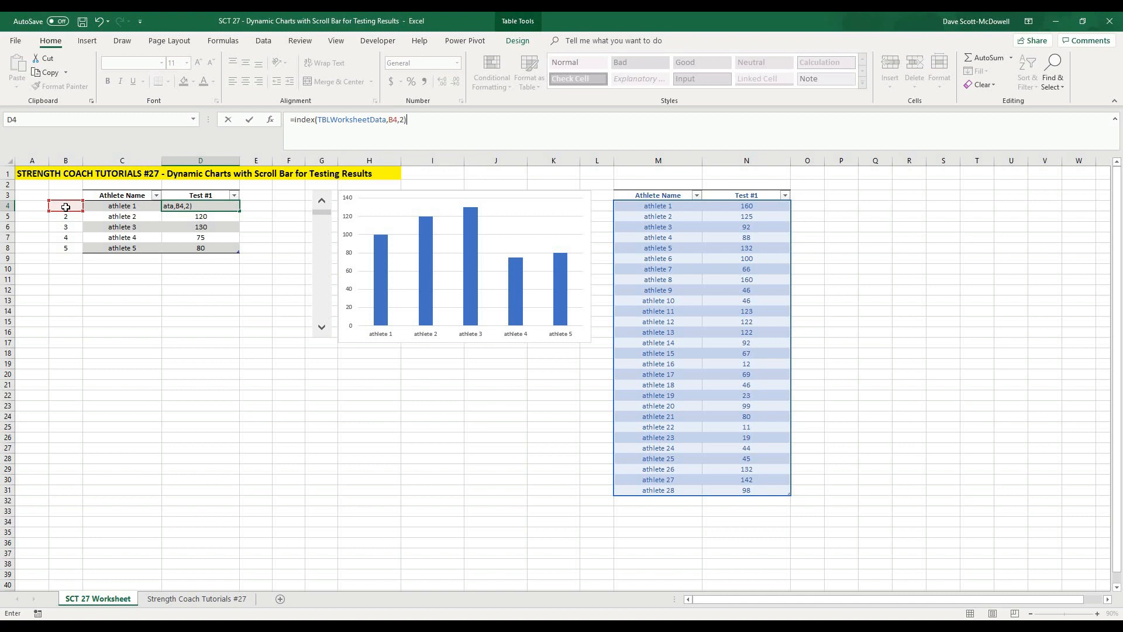
pyautogui.press('Return')
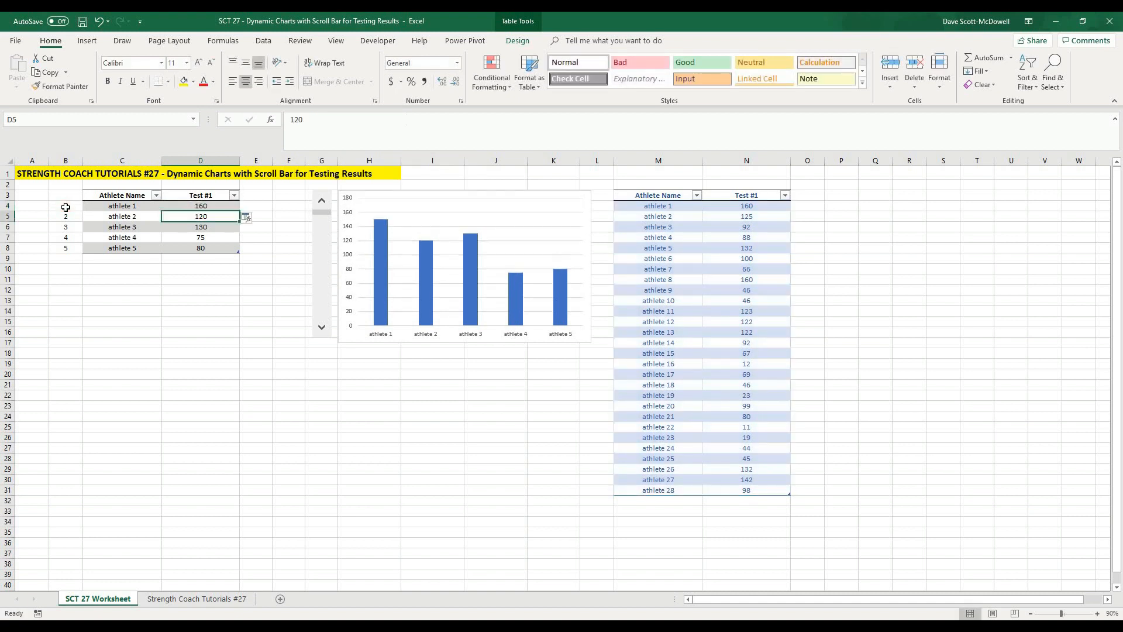
# Step: Advance the starting index number to 7 with the scroll bar to check how D4 and the first chart bar respond
pyautogui.click(321, 329)
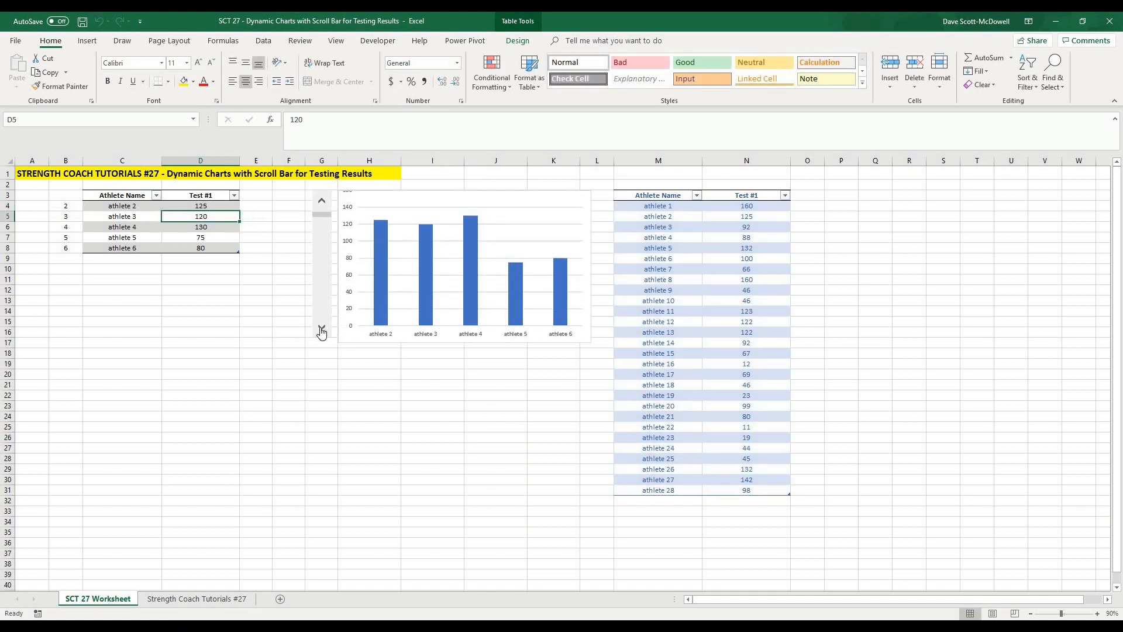
pyautogui.click(321, 328)
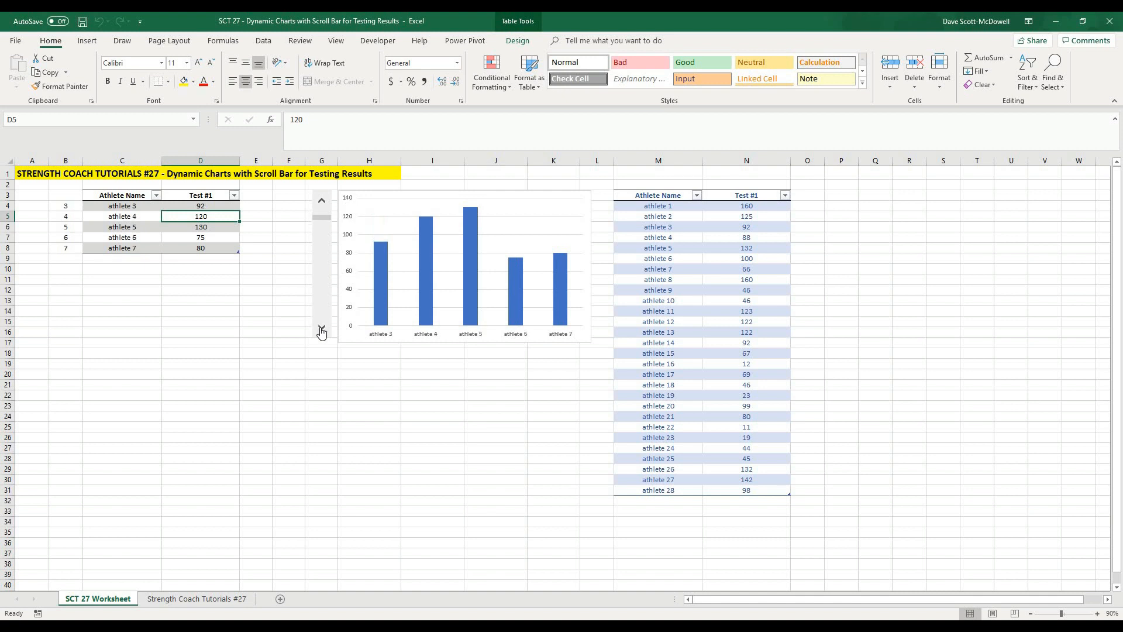
pyautogui.click(323, 329)
pyautogui.click(321, 328)
pyautogui.click(322, 329)
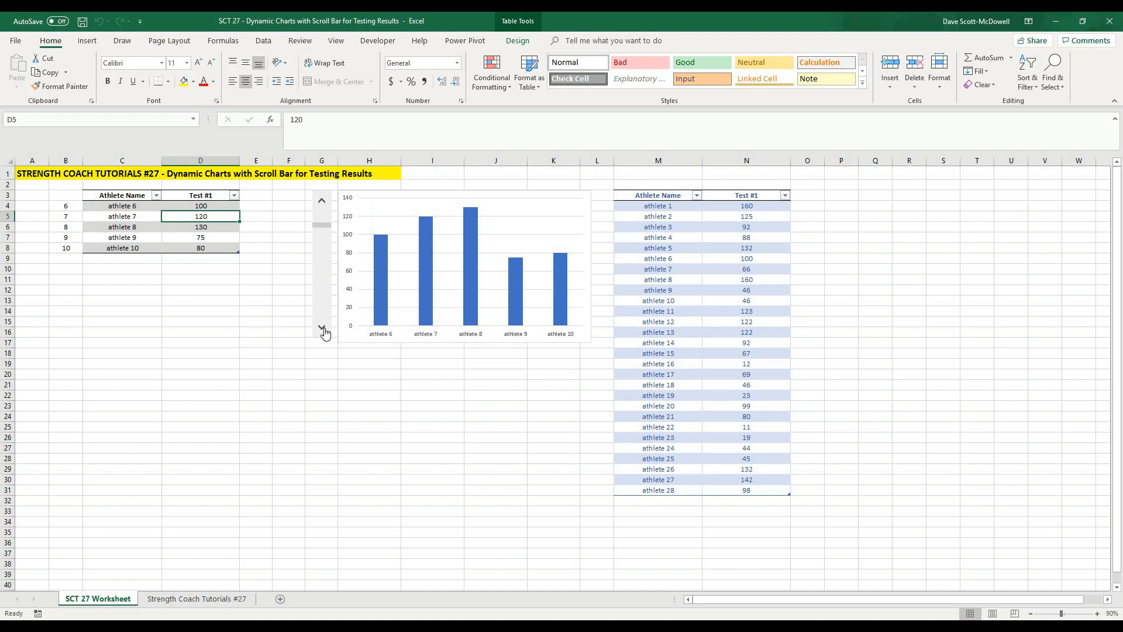
pyautogui.click(322, 328)
# Step: Fill the Test #1 INDEX formula from D4 down to D8
pyautogui.click(224, 206)
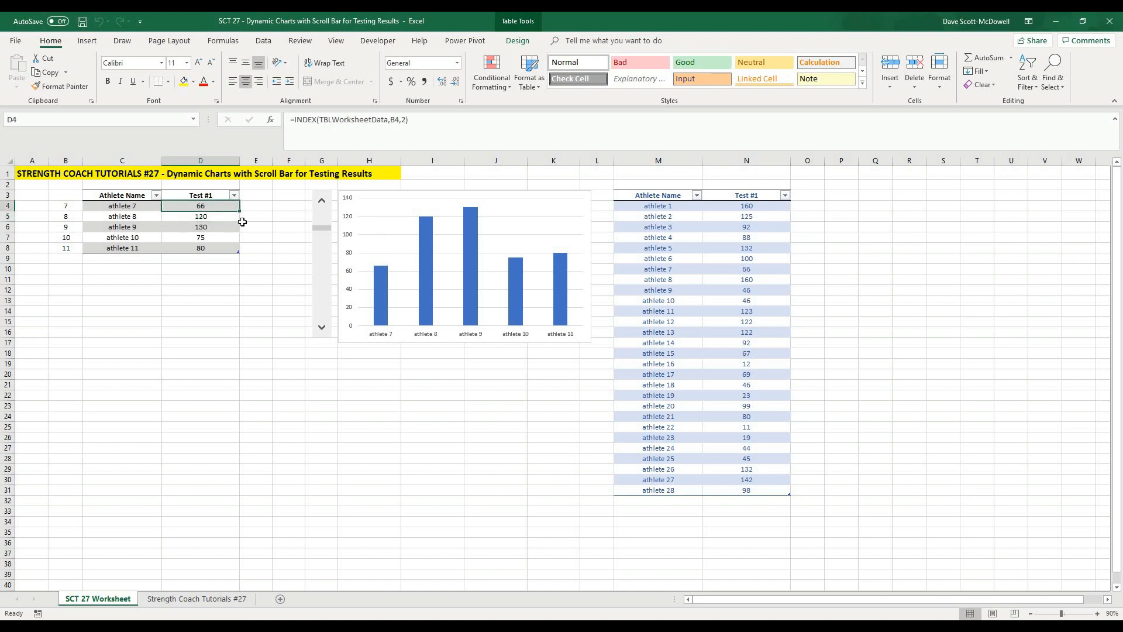
pyautogui.moveTo(239, 211); pyautogui.dragTo(233, 253)
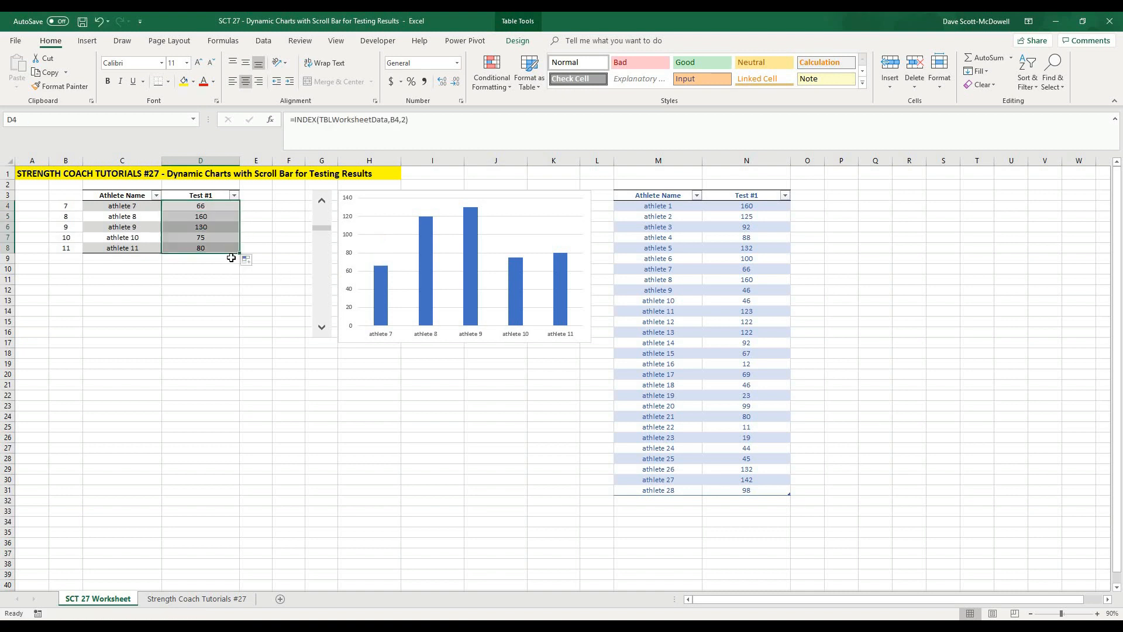
pyautogui.click(253, 300)
# Step: Scroll the starting index number up to 28 to check the table and chart at the list's end, and inspect the formula in C5
pyautogui.click(322, 328)
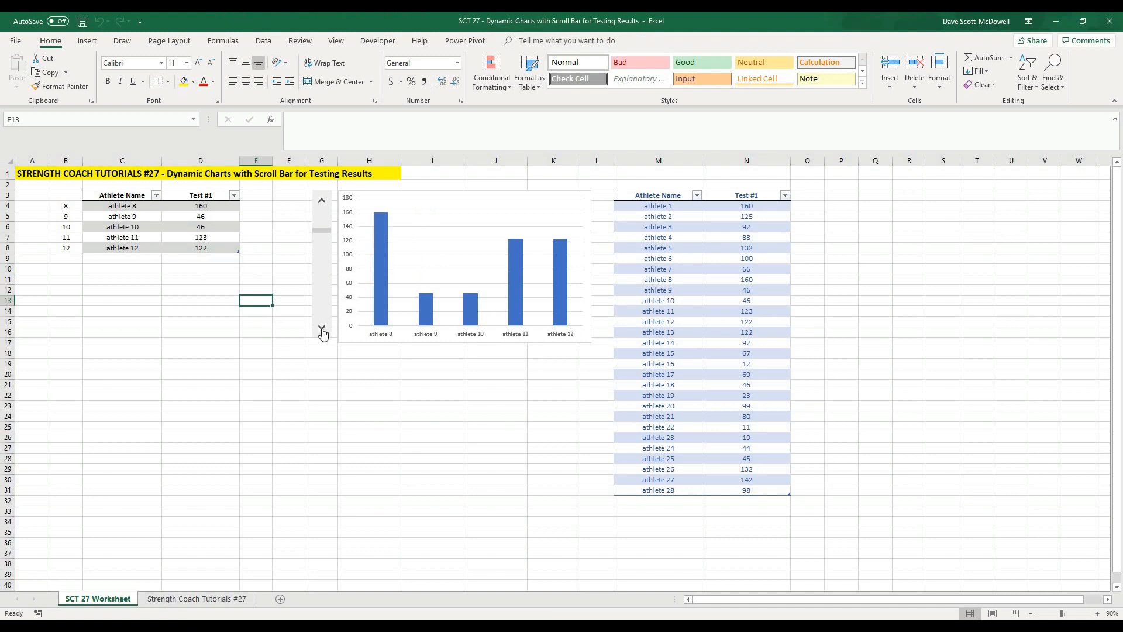
pyautogui.click(322, 328)
pyautogui.click(322, 328)
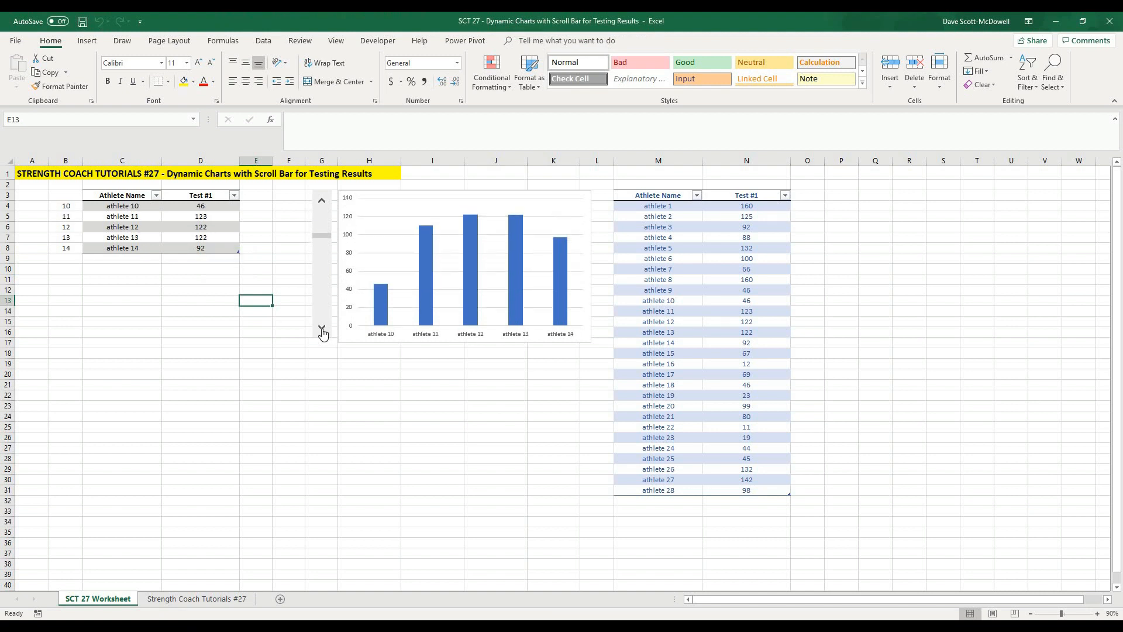
pyautogui.click(322, 328)
pyautogui.click(322, 328)
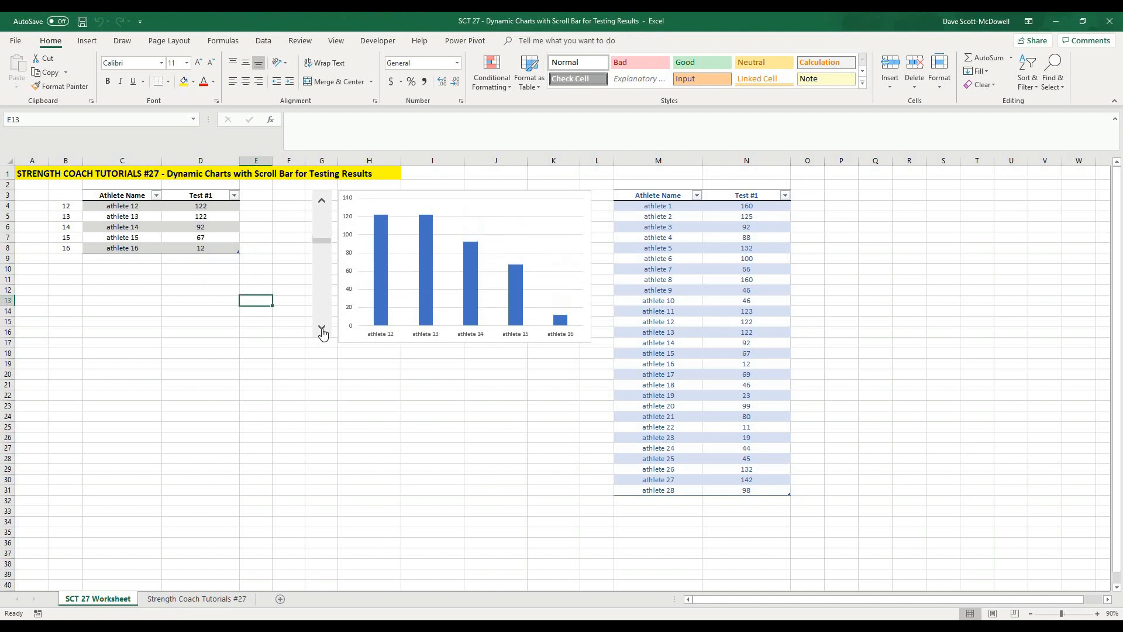
pyautogui.click(321, 328)
pyautogui.click(321, 328)
pyautogui.click(321, 328)
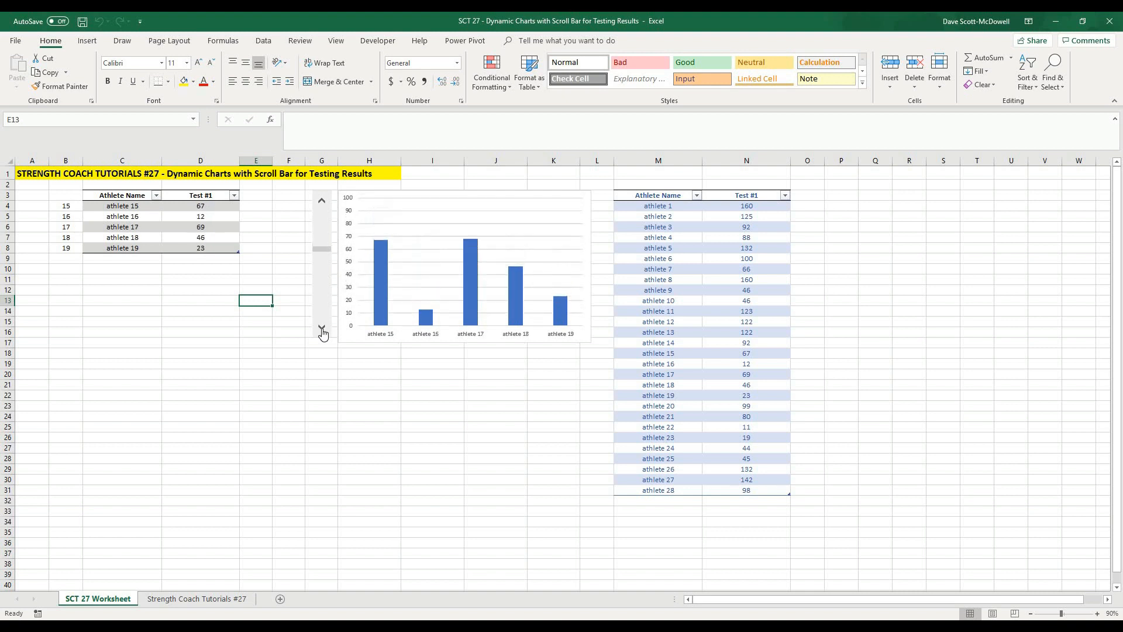
pyautogui.click(322, 328)
pyautogui.click(321, 328)
pyautogui.click(321, 328)
pyautogui.click(321, 328)
pyautogui.click(322, 330)
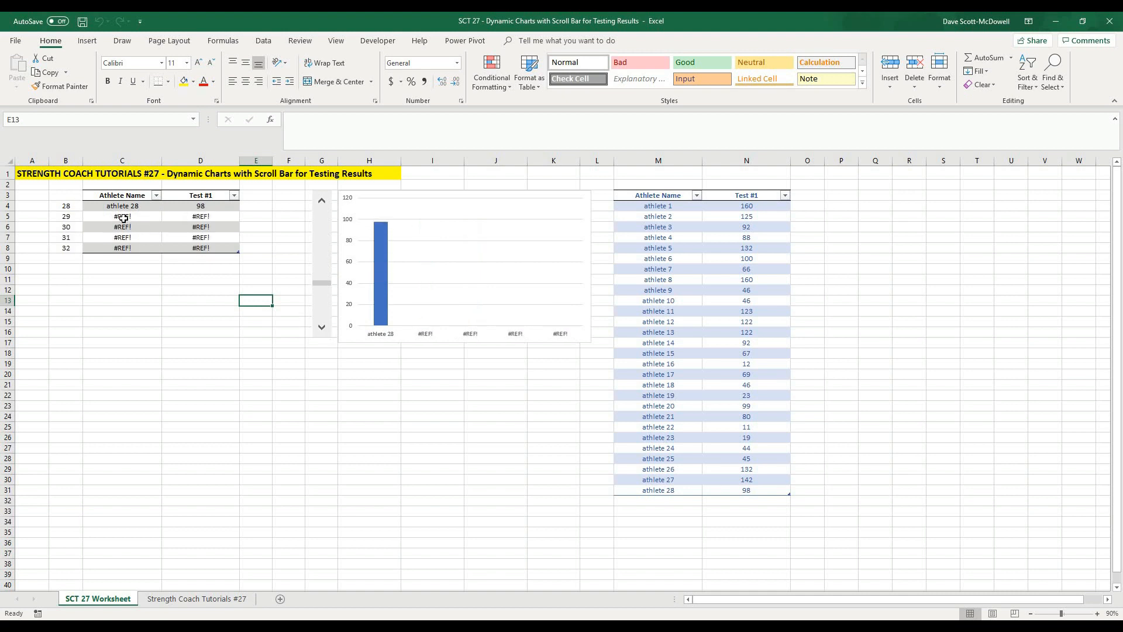
pyautogui.click(123, 217)
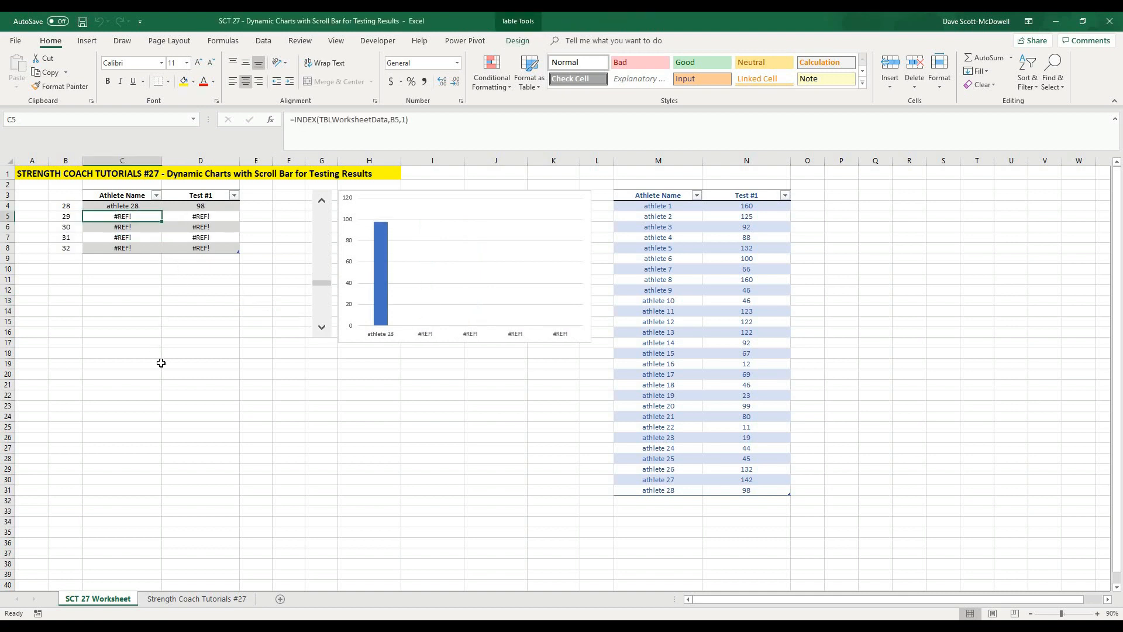
# Step: Wrap the athlete name formula in C4 with IFERROR as =IFERROR(INDEX(TBLWorksheetData,B4,1), "") to return blanks for errors
pyautogui.click(112, 205)
pyautogui.click(420, 119)
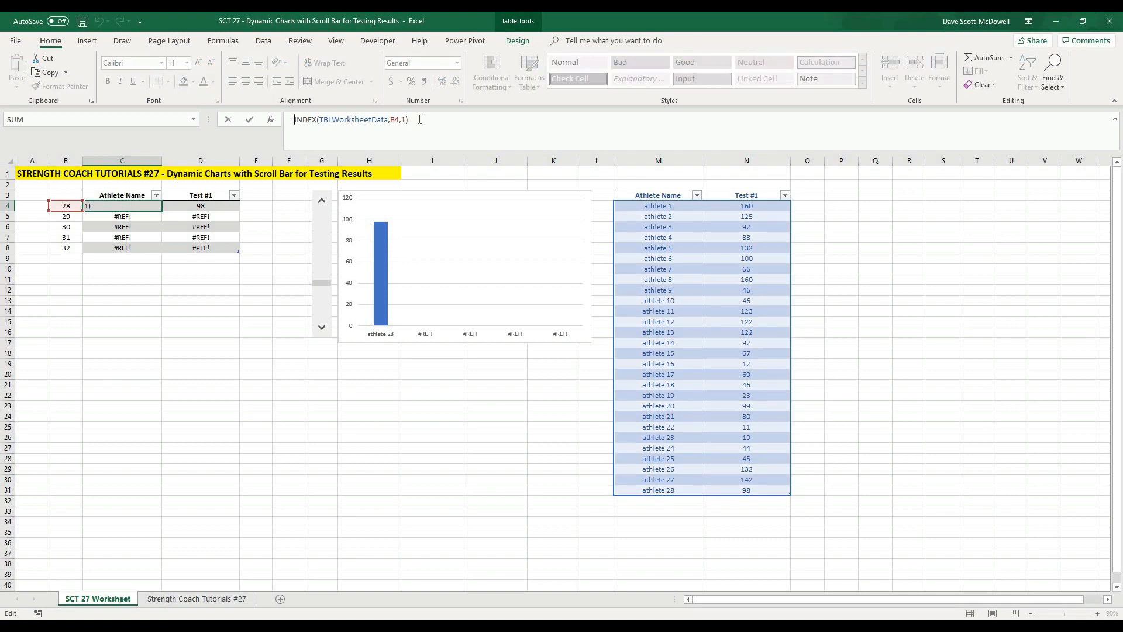
pyautogui.press('Home')
pyautogui.press('Right')
pyautogui.write('iferror')
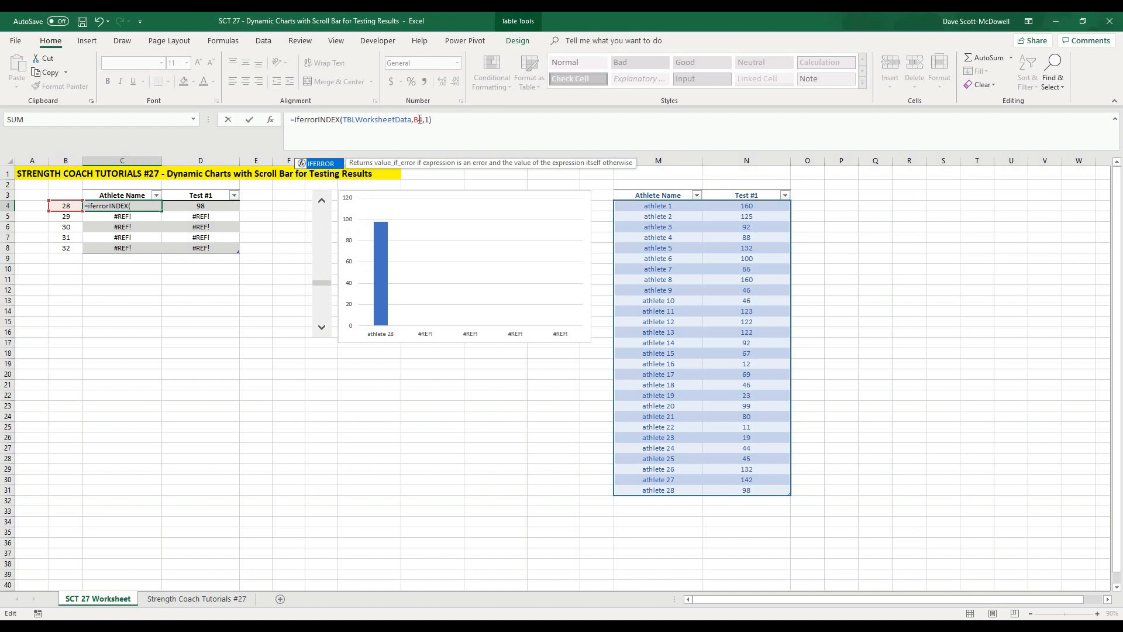
pyautogui.write('(')
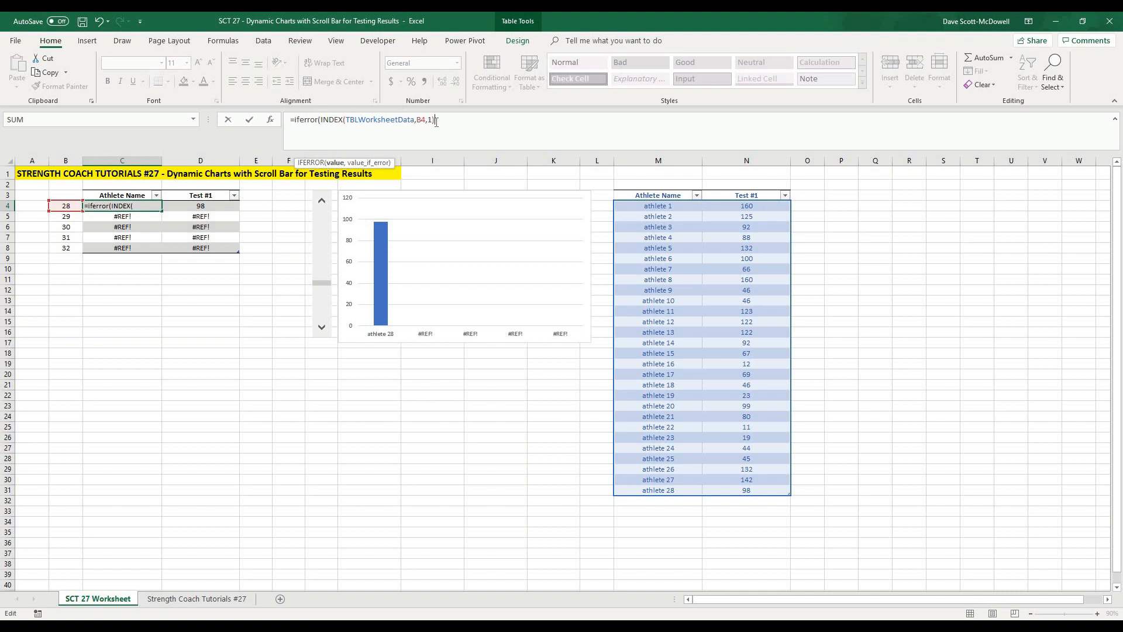
pyautogui.write(',')
pyautogui.write('"")')
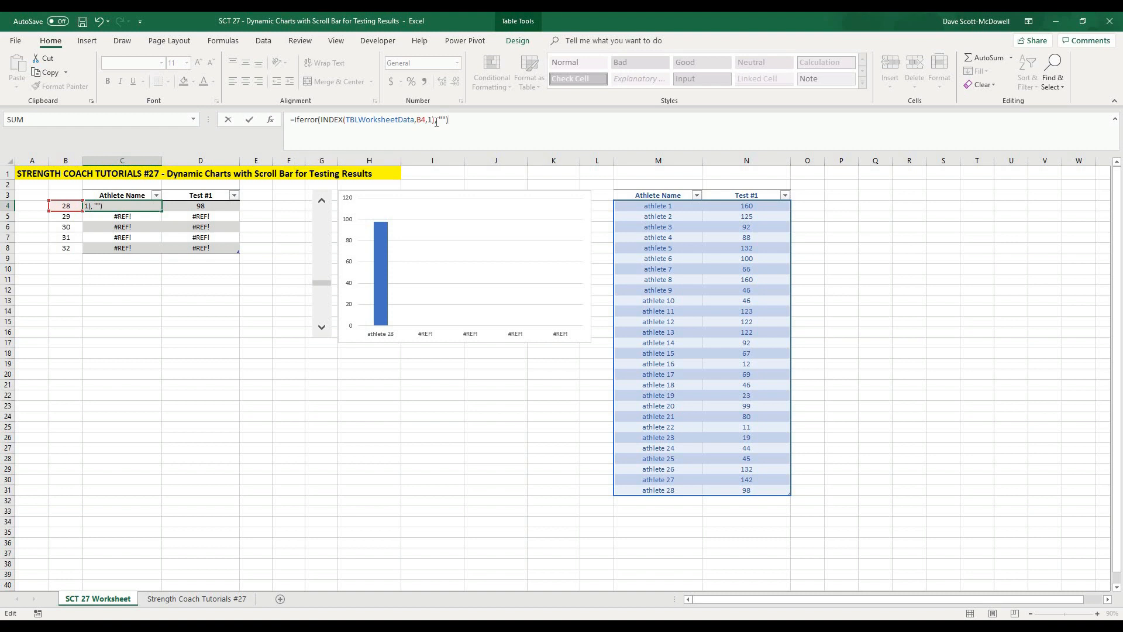
pyautogui.press('Return')
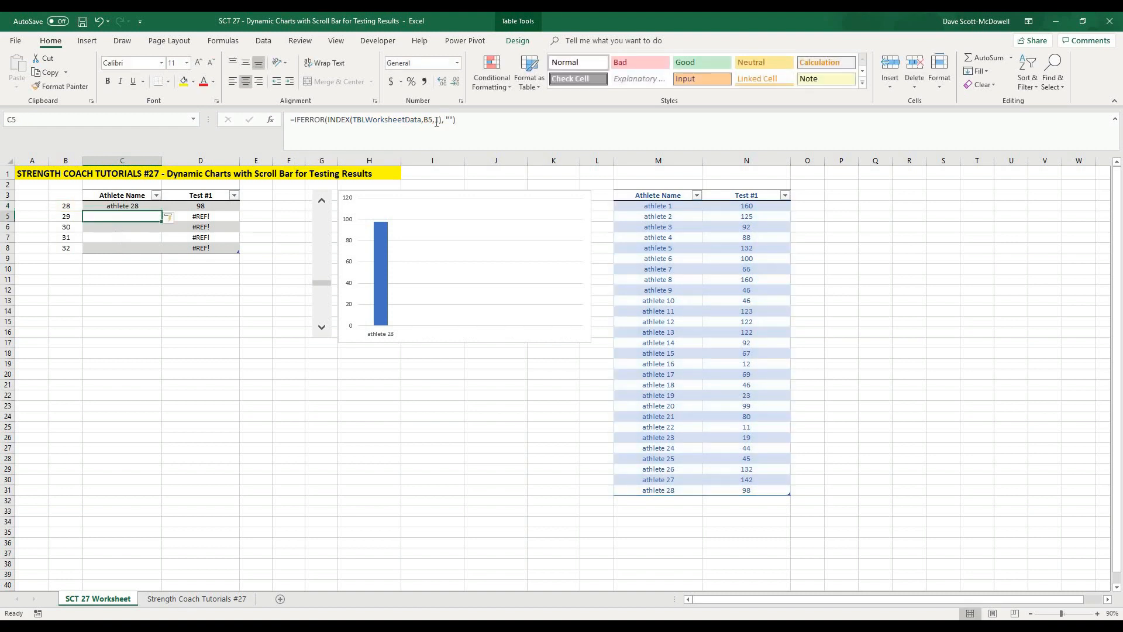
# Step: Go down and back up the Athlete Name column to check the IFERROR formula in each row
pyautogui.press('Down')
pyautogui.press('Down')
pyautogui.press('Down')
pyautogui.press('Down')
pyautogui.press('Down')
pyautogui.press('Up')
pyautogui.press('Up')
pyautogui.press('Up')
pyautogui.press('Up')
pyautogui.press('Up')
pyautogui.click(158, 302)
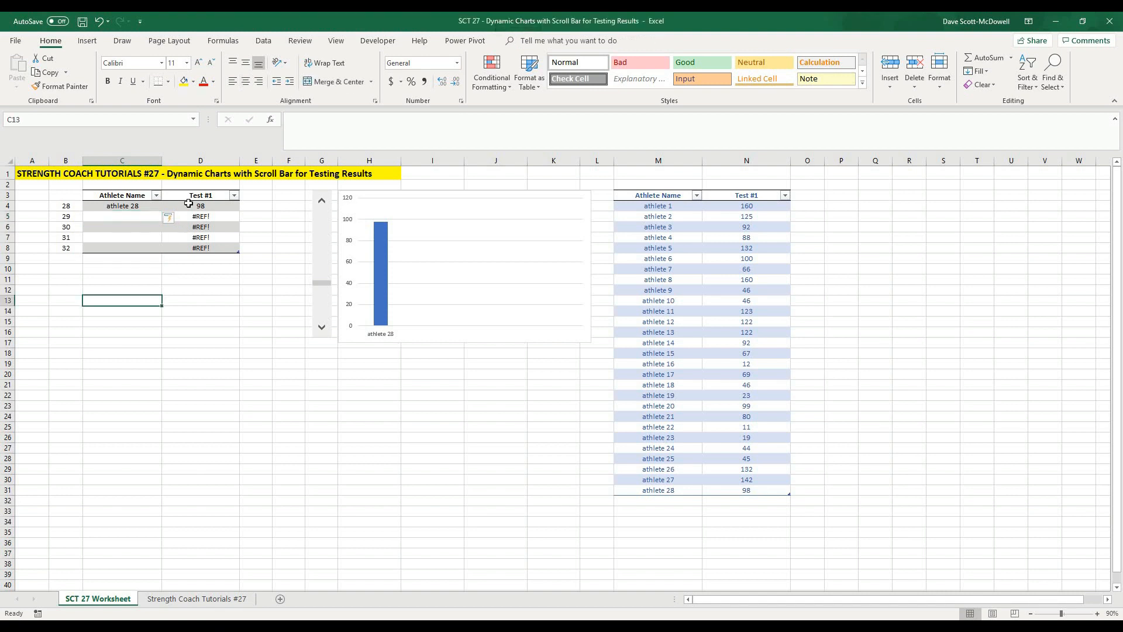
# Step: Wrap the Test #1 formula in D4 with IFERROR as =IFERROR(INDEX(TBLWorksheetData,B4,2),"")
pyautogui.click(200, 205)
pyautogui.click(294, 120)
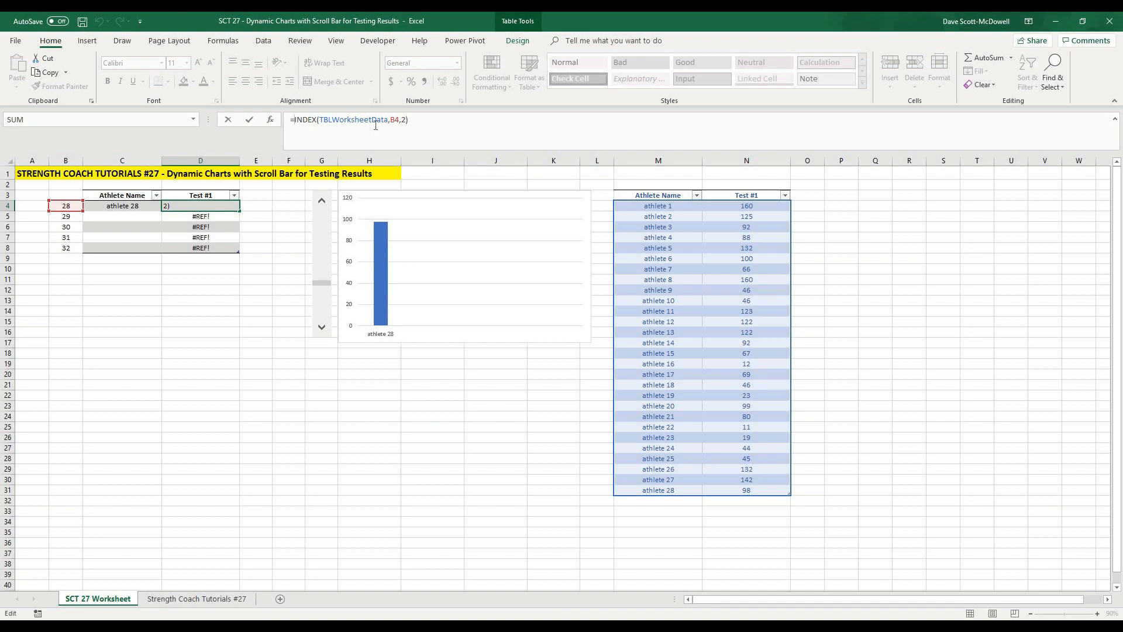
pyautogui.write('iferror')
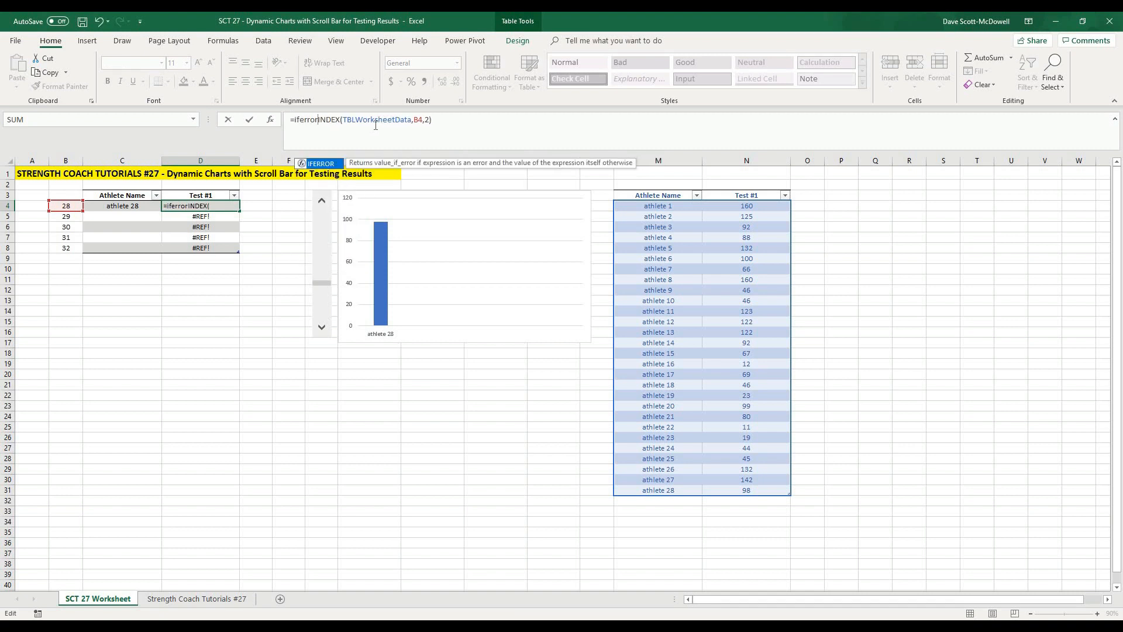
pyautogui.write('(')
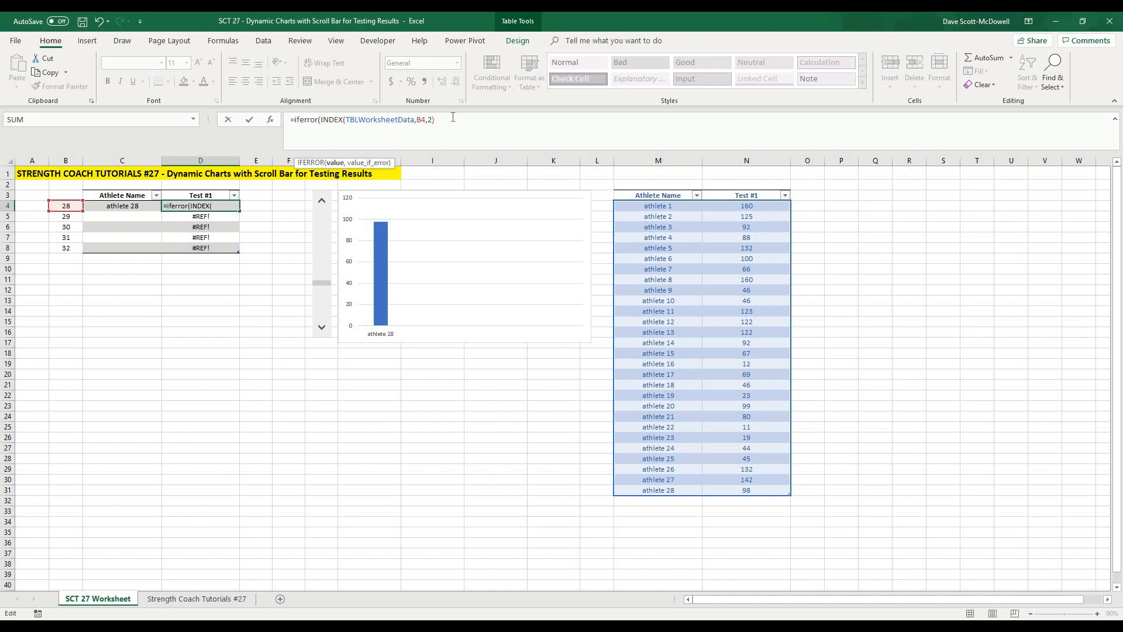
pyautogui.write(',"")')
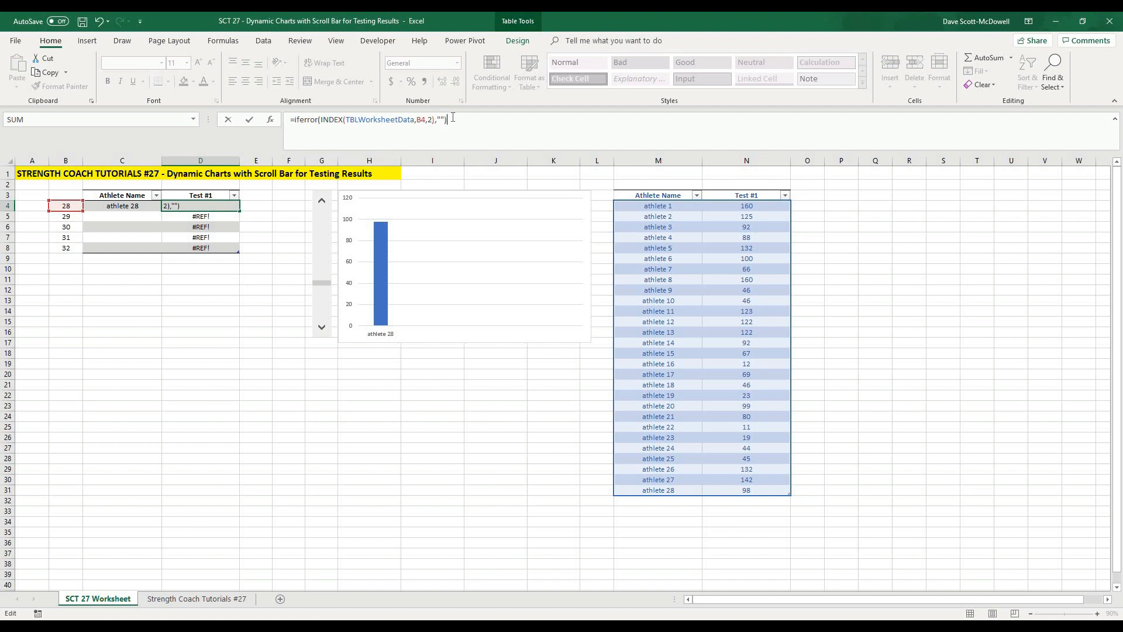
pyautogui.press('Return')
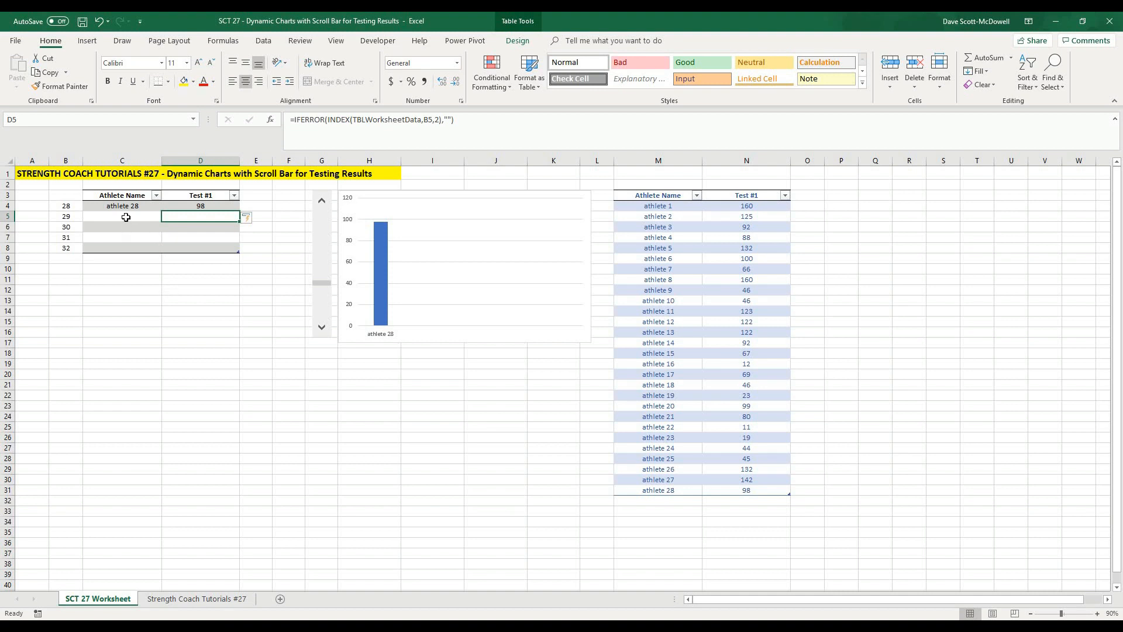
# Step: Step the starting index number back to 9 with the scroll bar to check the blank rows, athlete names, results and chart bars
pyautogui.click(126, 216)
pyautogui.click(322, 202)
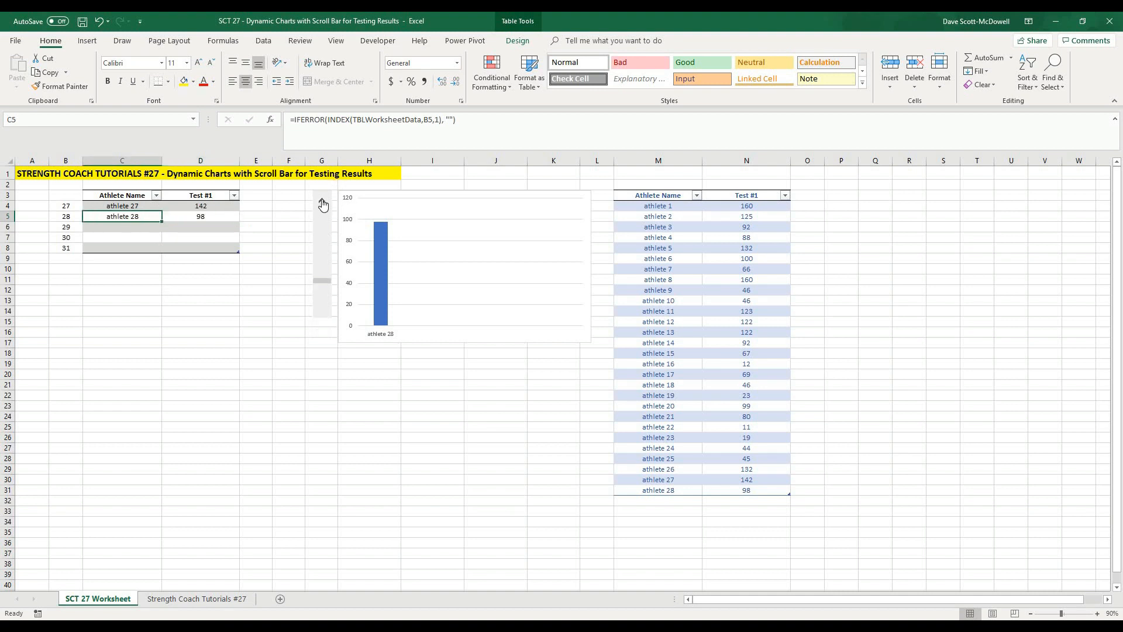
pyautogui.click(323, 202)
pyautogui.click(322, 201)
pyautogui.click(322, 202)
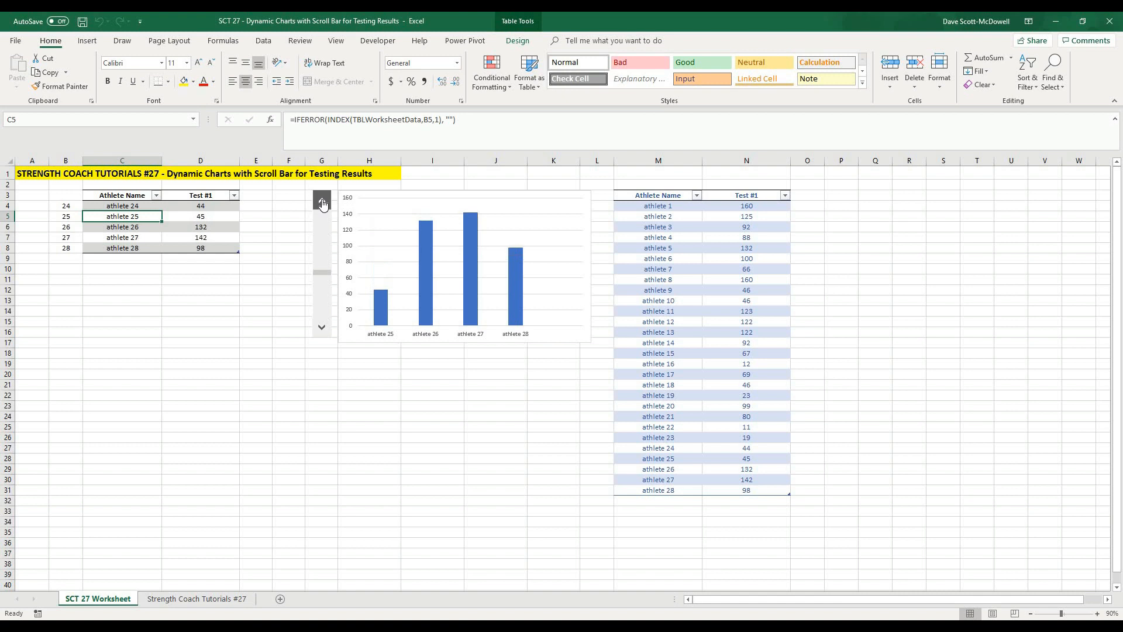
pyautogui.click(323, 202)
pyautogui.click(322, 202)
pyautogui.click(322, 202)
pyautogui.click(322, 202)
pyautogui.click(322, 202)
pyautogui.click(322, 202)
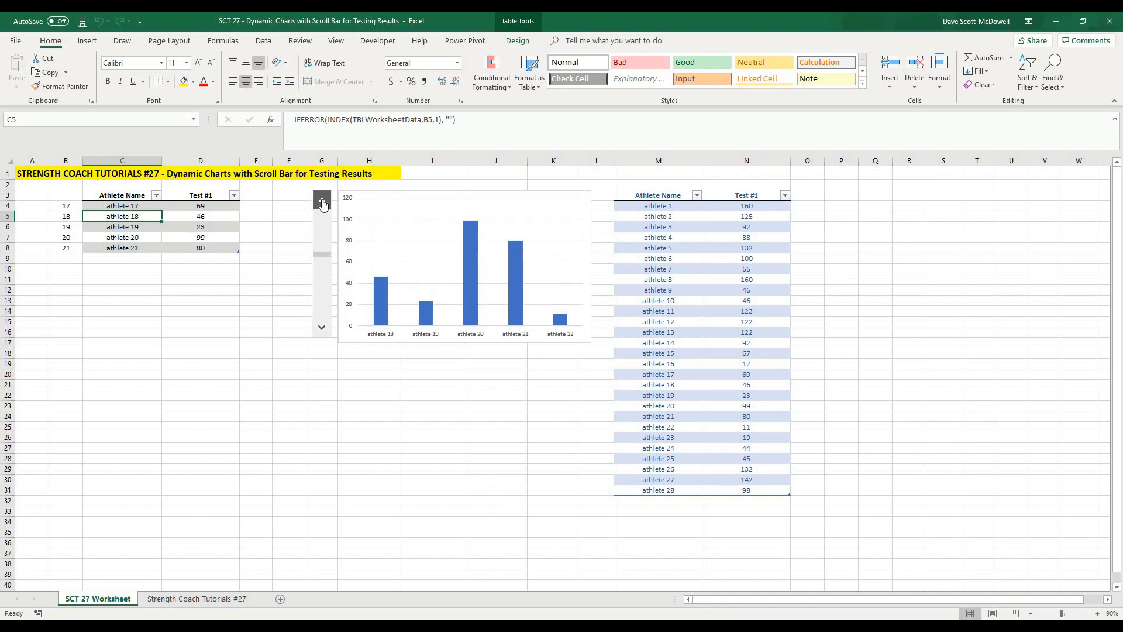
pyautogui.click(322, 202)
pyautogui.click(323, 202)
pyautogui.click(322, 201)
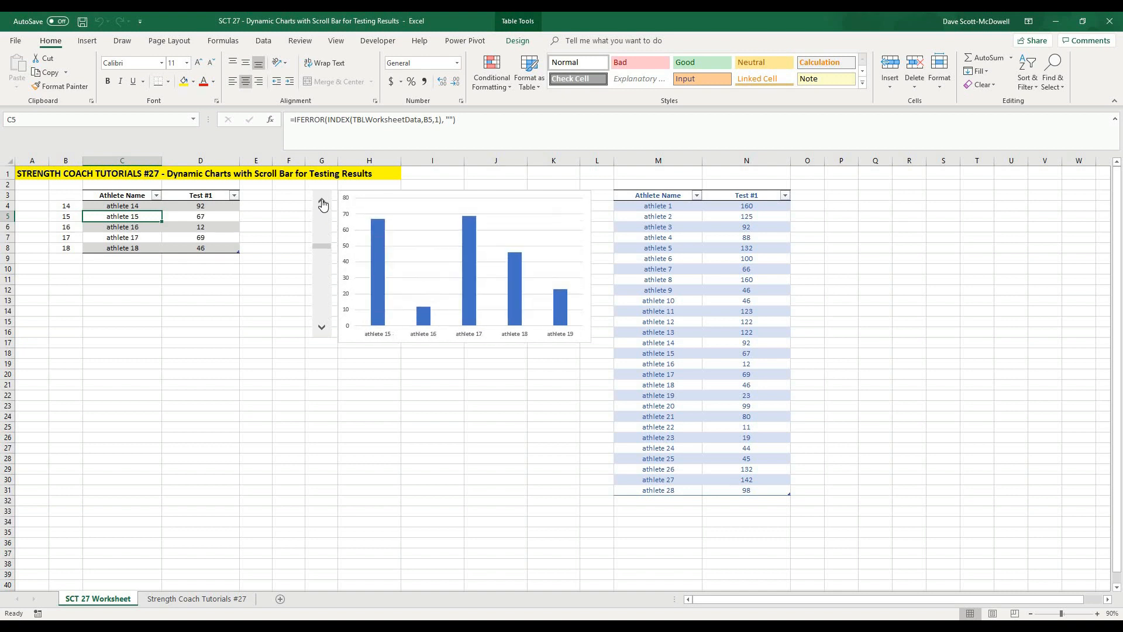
pyautogui.click(323, 202)
pyautogui.click(322, 202)
pyautogui.click(323, 201)
pyautogui.click(322, 201)
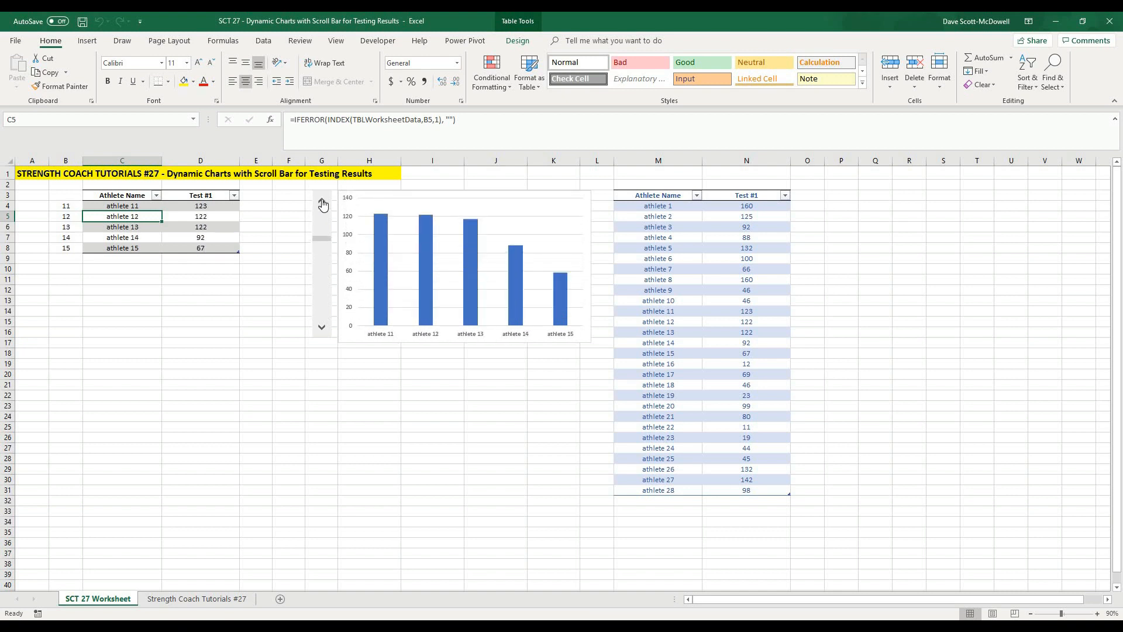
pyautogui.click(322, 202)
pyautogui.click(322, 202)
pyautogui.click(323, 202)
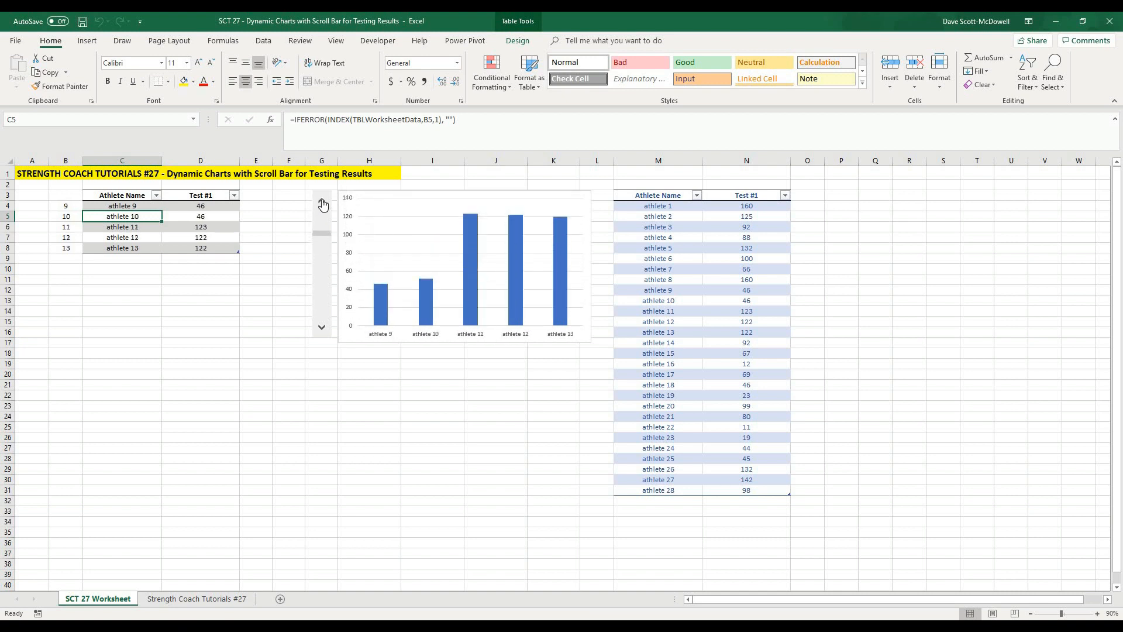
# Step: Step the starting index back to 1 with the chart's scroll bar and move the selection out of the table
pyautogui.click(322, 202)
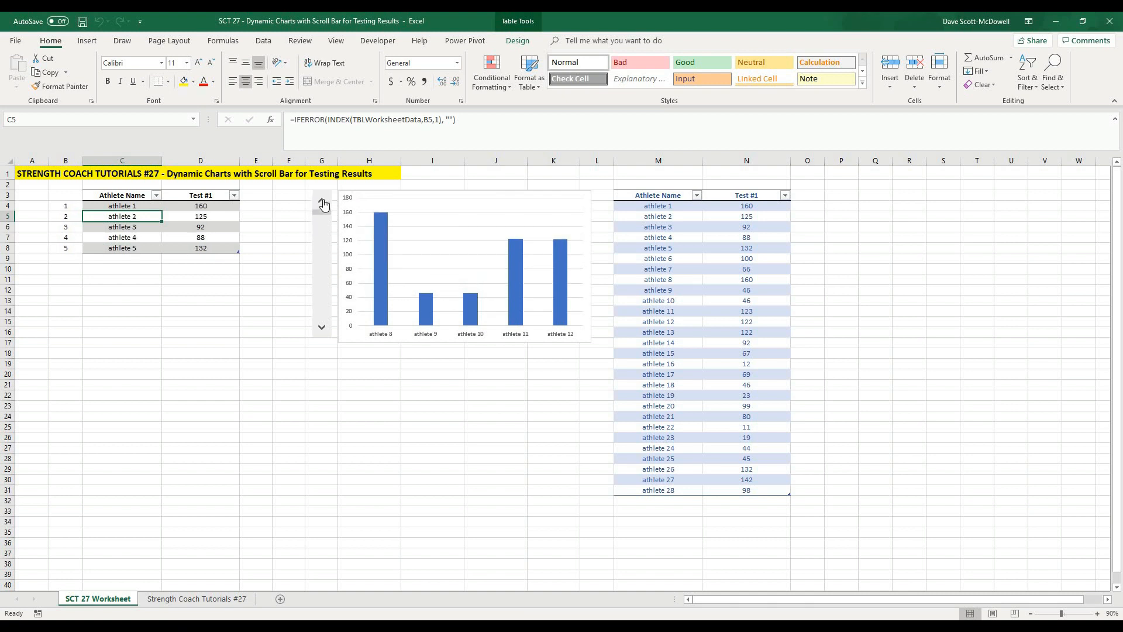
pyautogui.click(148, 343)
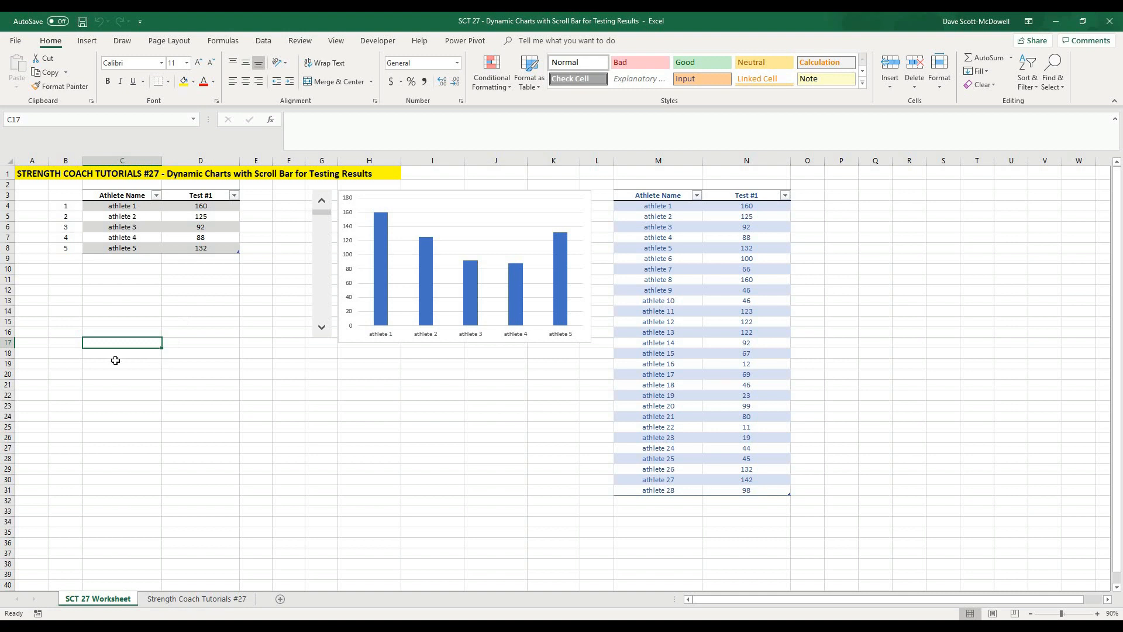
pyautogui.click(112, 298)
pyautogui.click(113, 290)
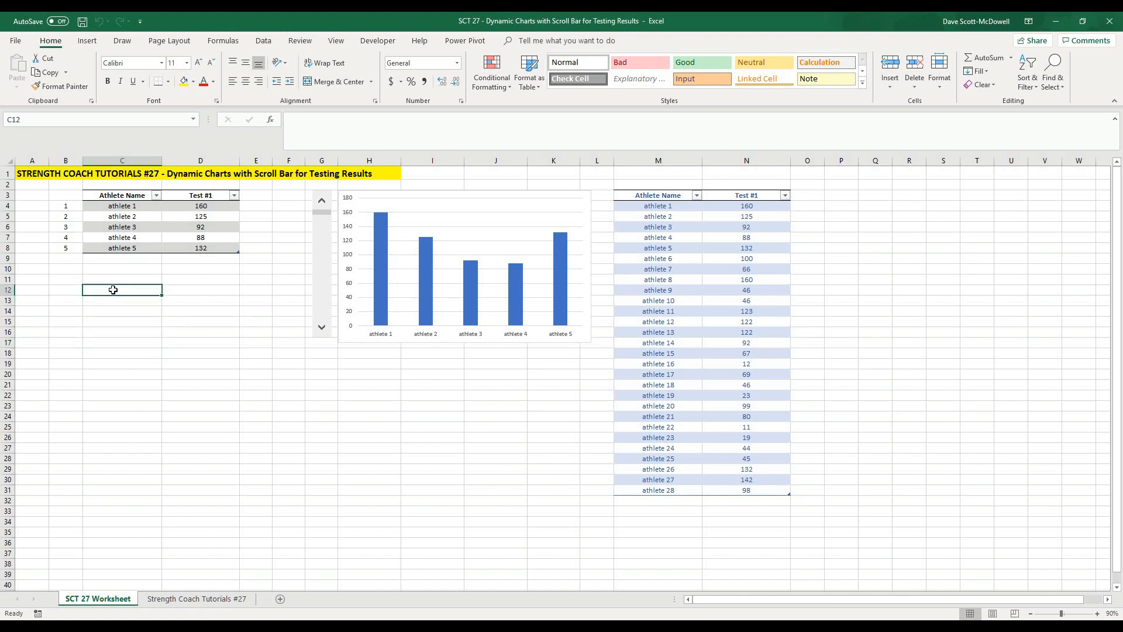
pyautogui.click(93, 331)
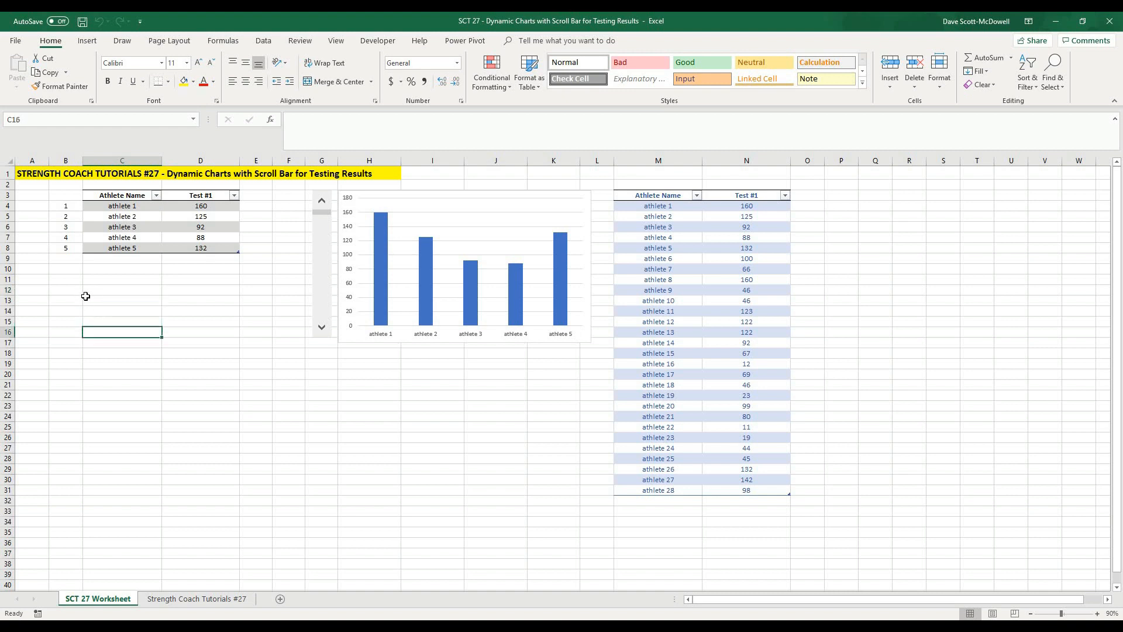
pyautogui.click(117, 291)
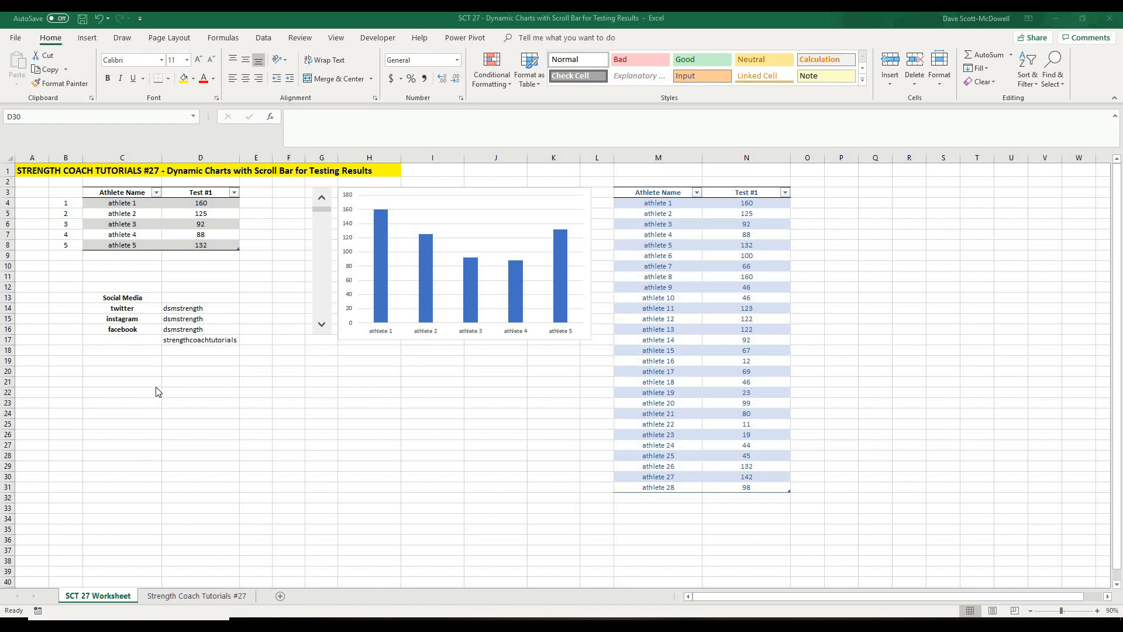
# Step: Go through the twitter, instagram and facebook labels and account entries in the Social Media list below the athlete table
pyautogui.click(144, 373)
pyautogui.click(140, 308)
pyautogui.click(135, 320)
pyautogui.click(128, 331)
pyautogui.click(204, 309)
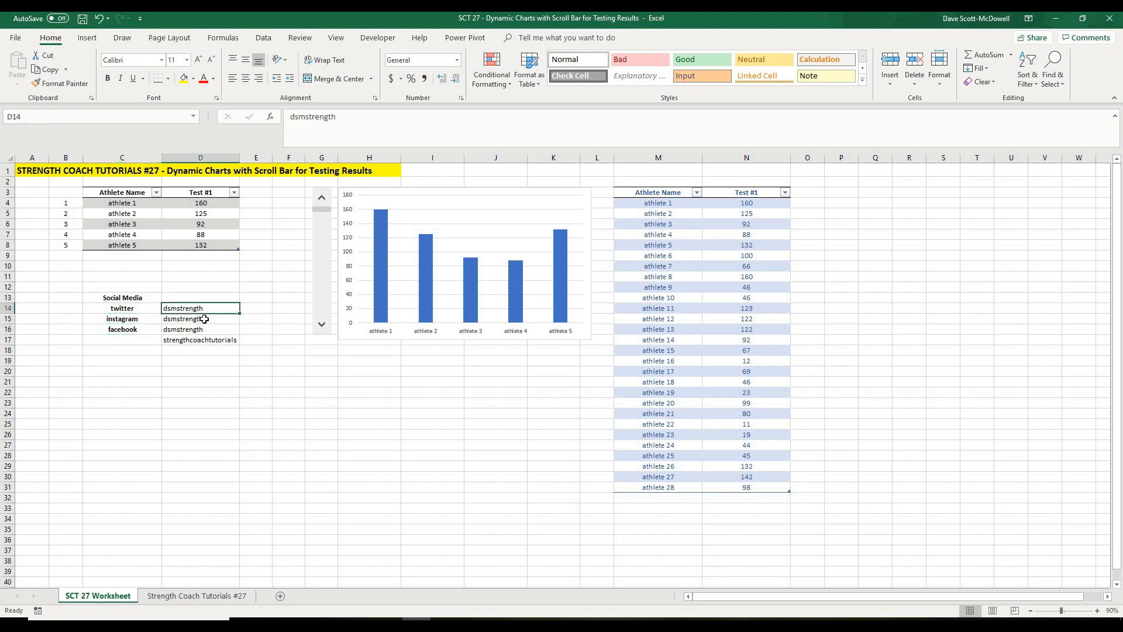
pyautogui.click(195, 329)
pyautogui.click(175, 367)
pyautogui.click(182, 341)
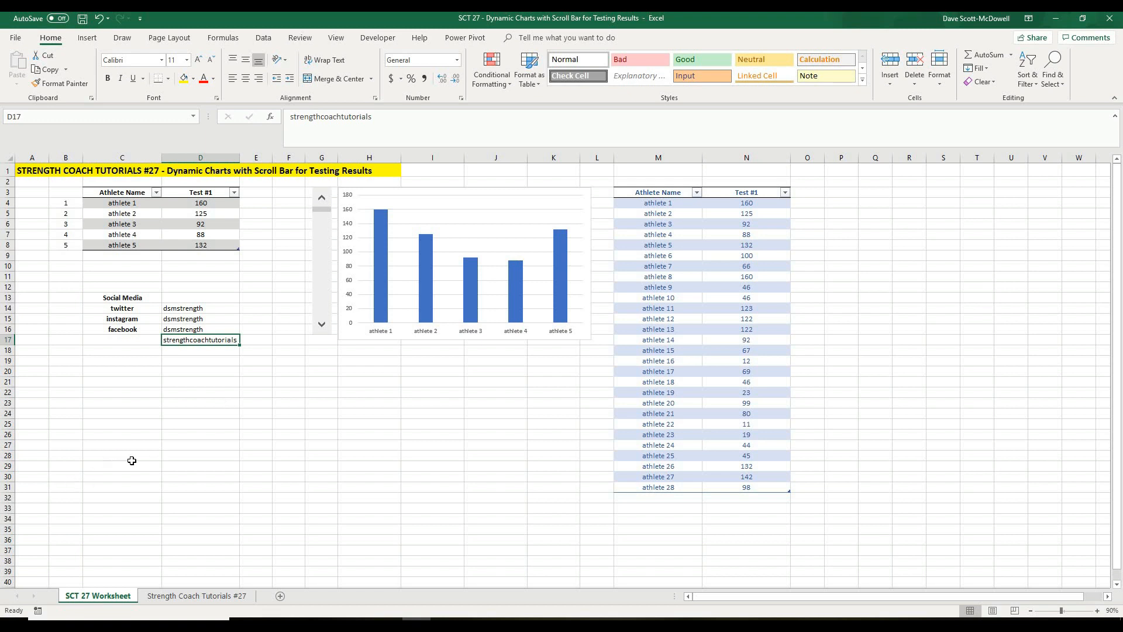
pyautogui.click(183, 380)
pyautogui.click(134, 354)
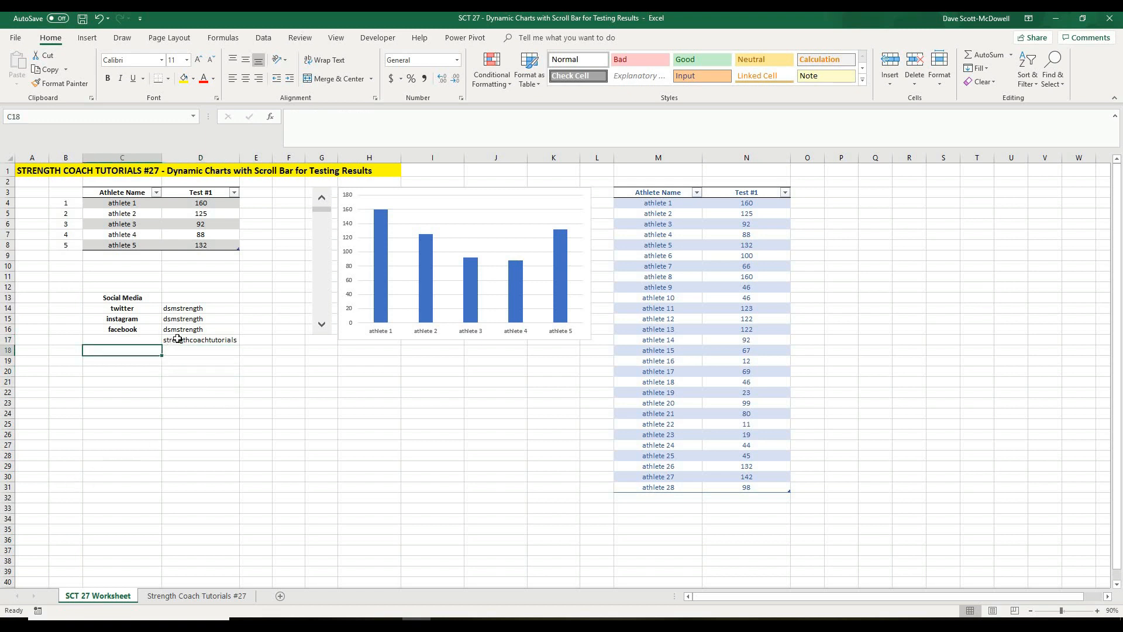
pyautogui.click(177, 339)
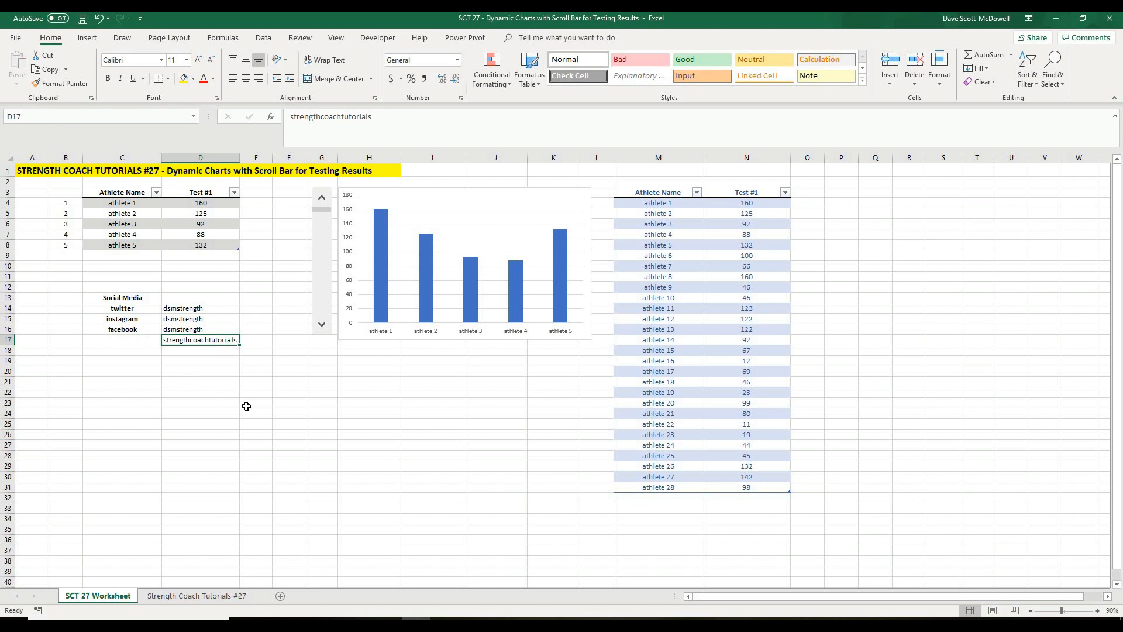
pyautogui.click(352, 423)
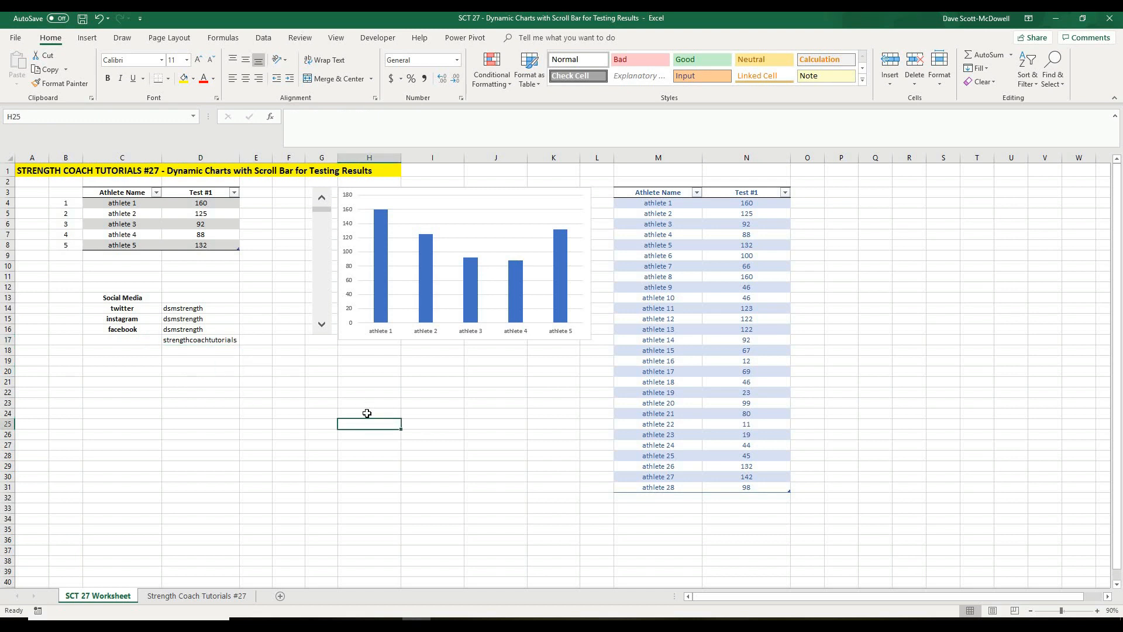